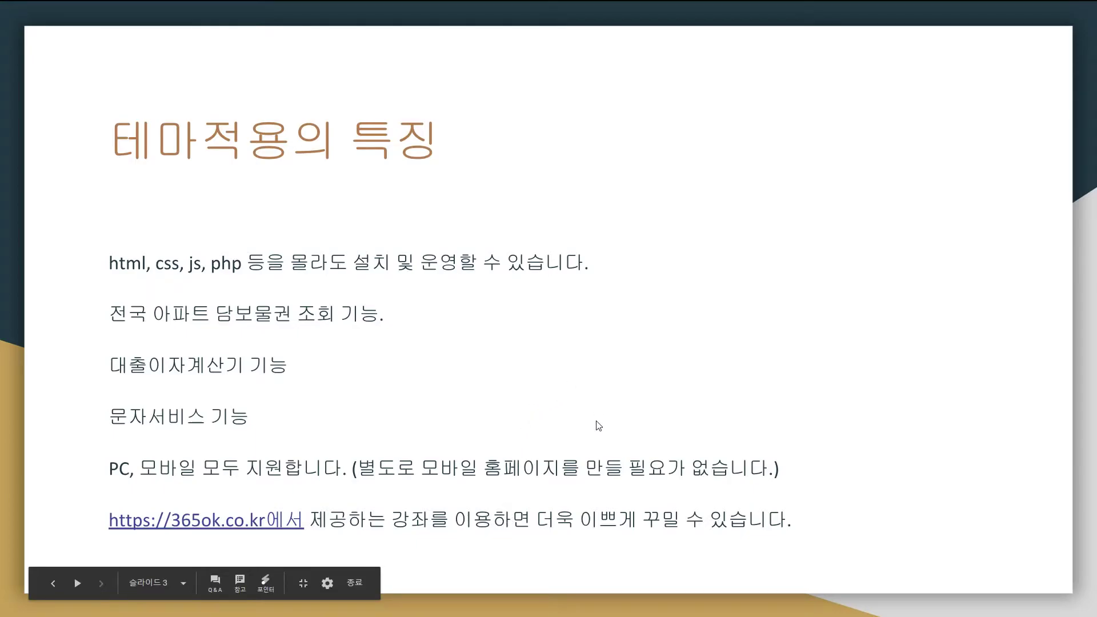
Step: Exit the Google Slides slideshow and switch to the 365ok.co.kr website tab
key(Escape)
click(280, 21)
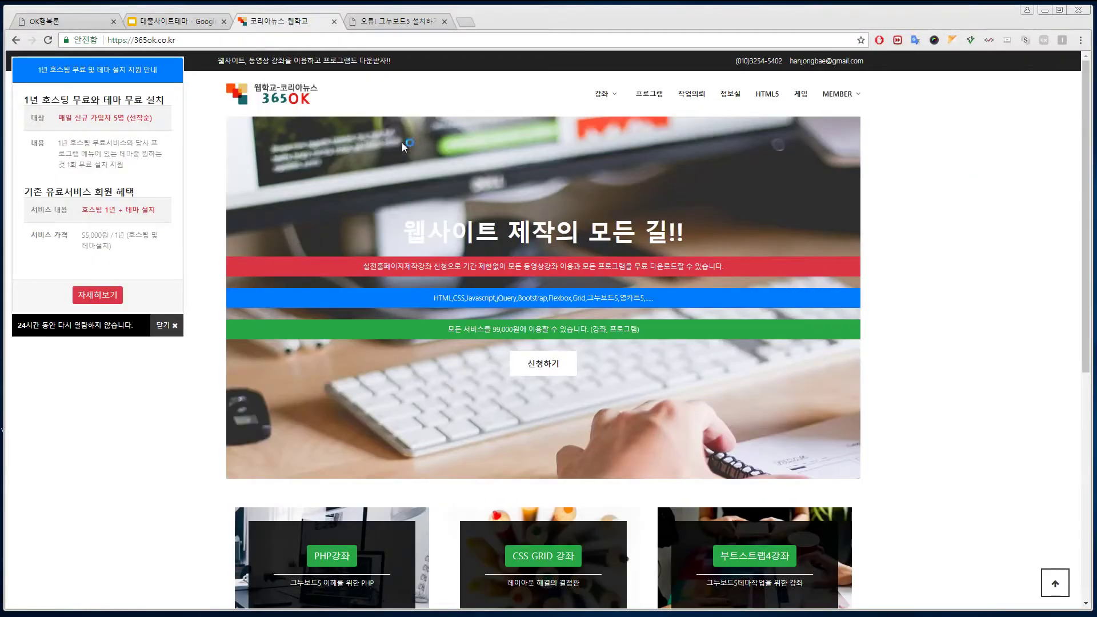
Step: Browse the 365ok 프로그램 free-download board, then switch to the GnuBoard5 install error tab
click(659, 95)
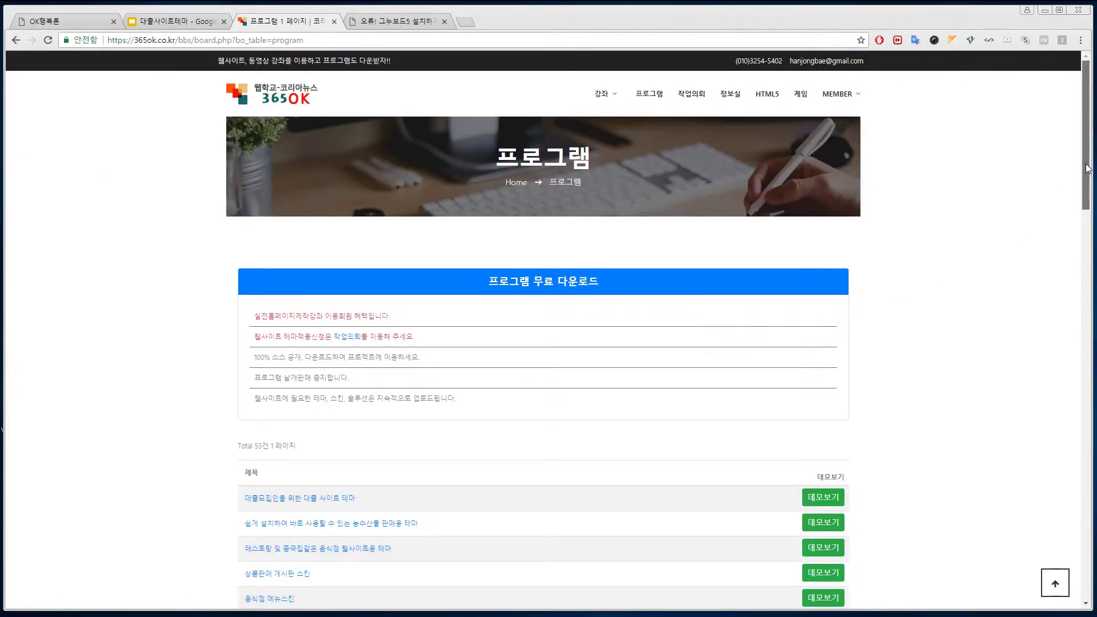
scroll(1062, 248, down, 5)
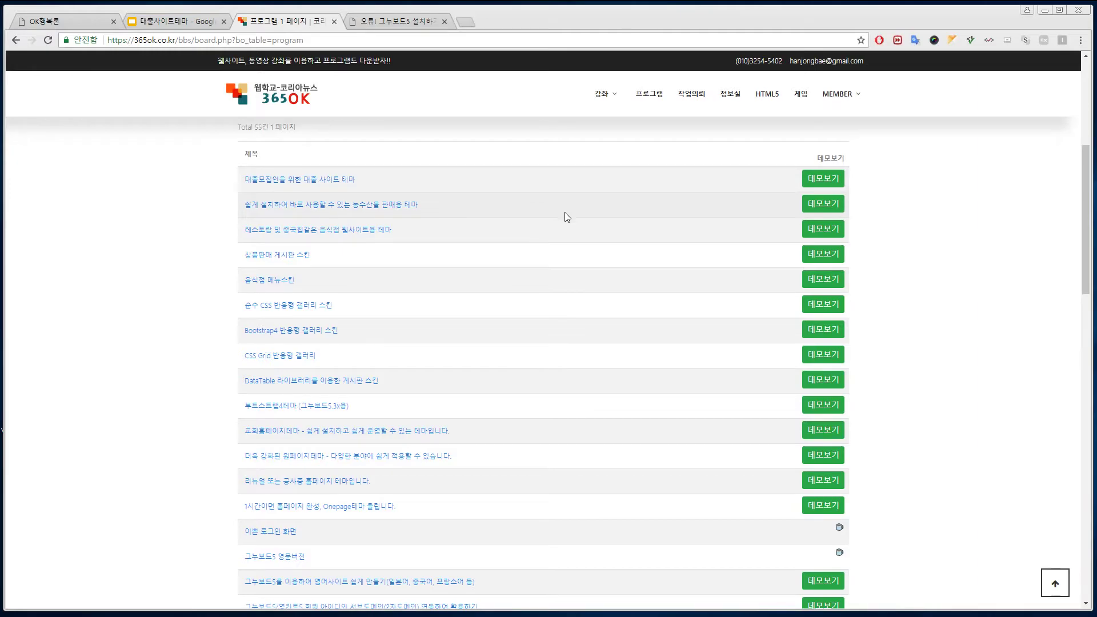
drag(1081, 249, 1083, 143)
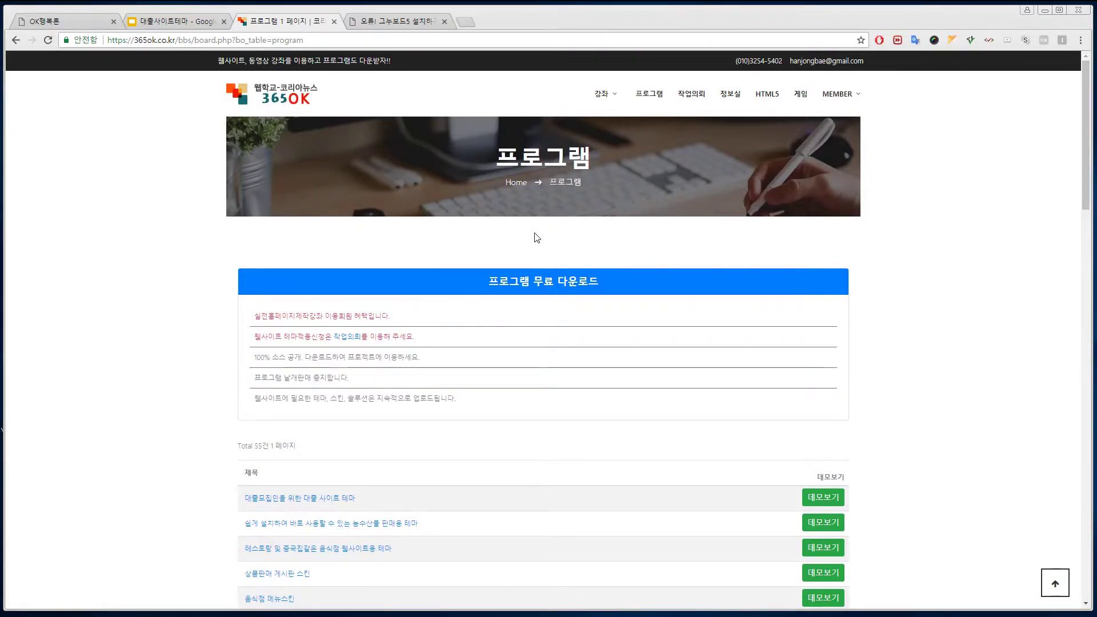
click(401, 22)
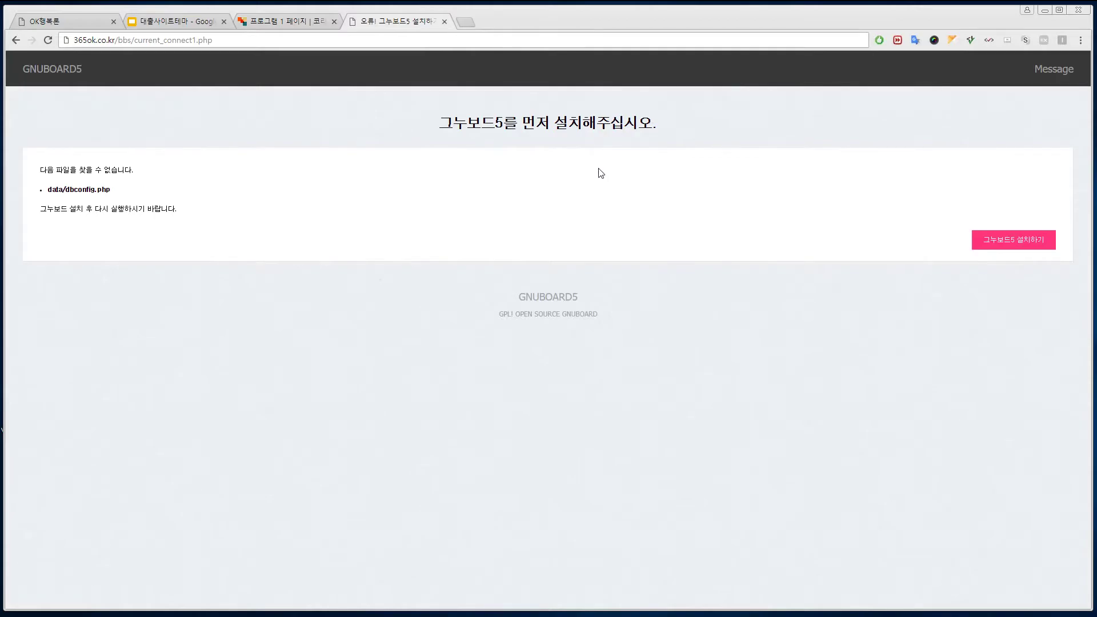
Step: Start the GnuBoard5 installation and accept the license agreement
click(1001, 242)
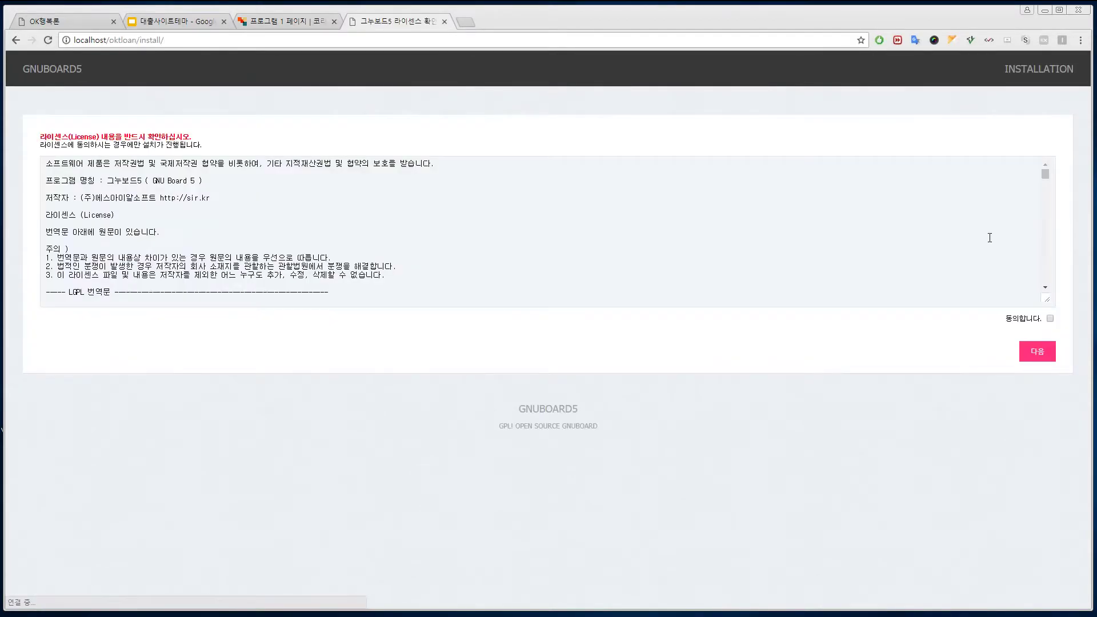
click(1050, 318)
click(1048, 353)
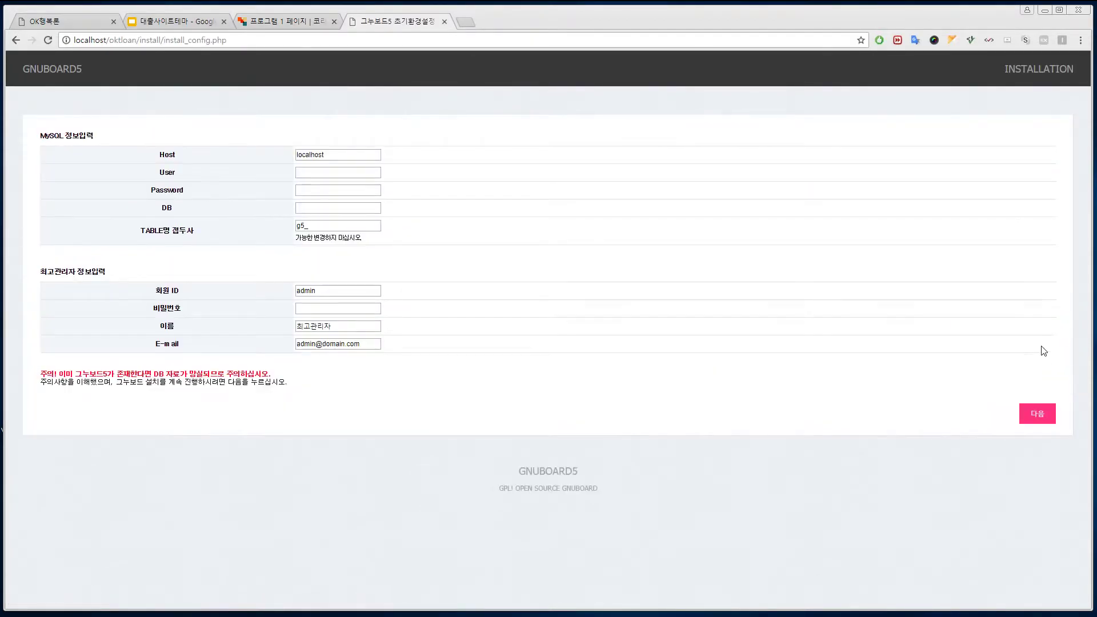
Step: Enter the MySQL credentials for the oktloan database and admin name 관리자, then run the install
click(360, 176)
key(Tab)
text(oktloan)
key(Tab)
click(320, 305)
drag(311, 327, 278, 329)
key(BackSpace)
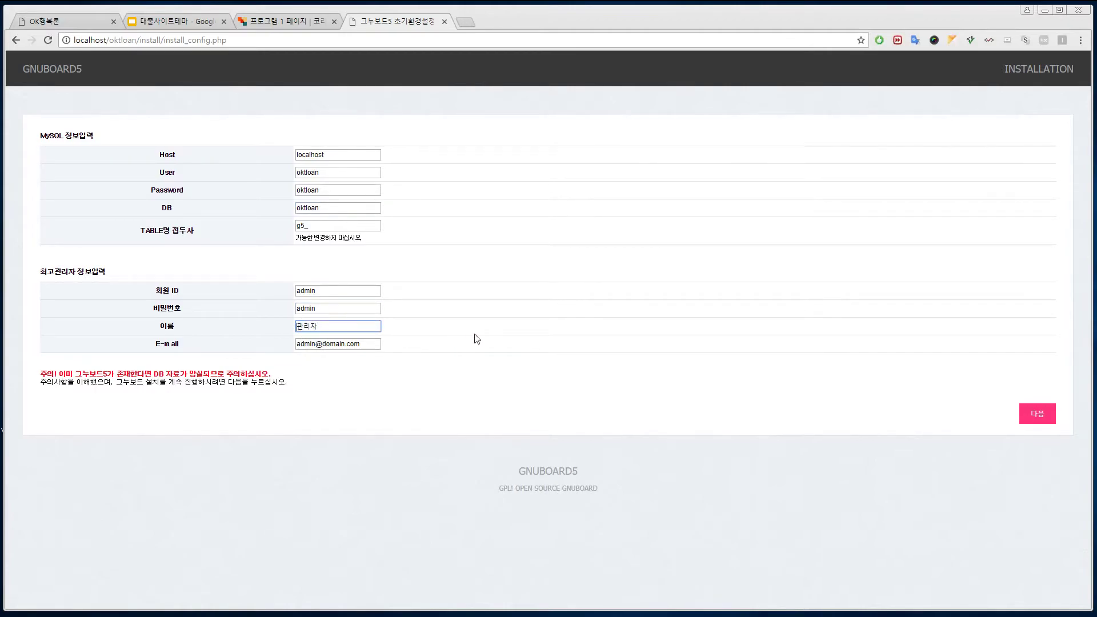
click(630, 334)
click(1038, 416)
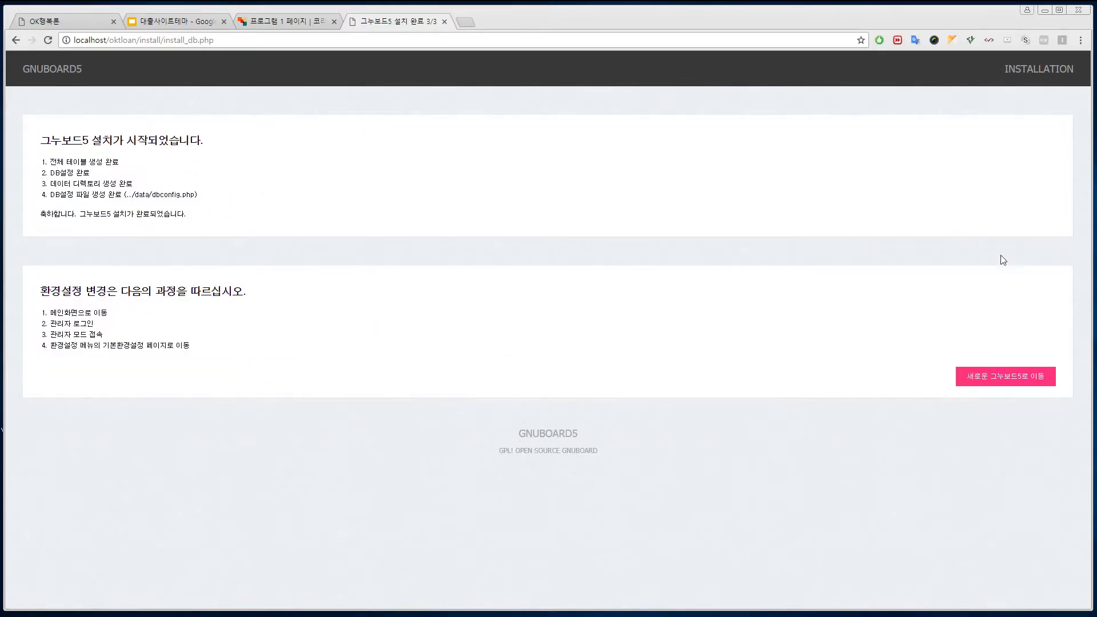
Step: Go to the newly installed site's main page, glancing back at the 365ok board
click(1016, 380)
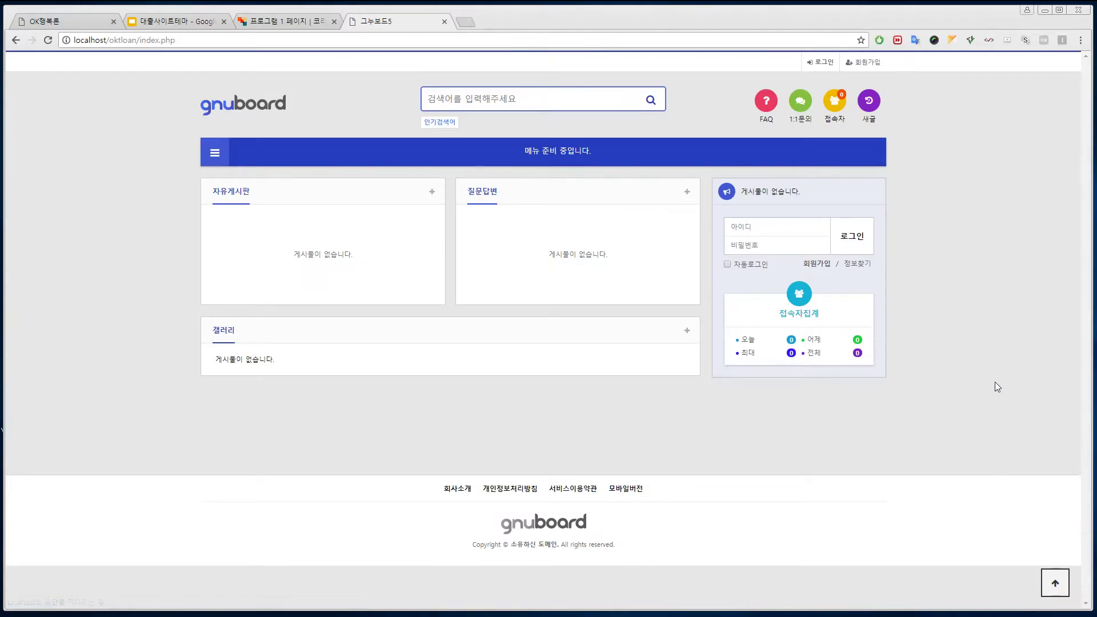
click(291, 26)
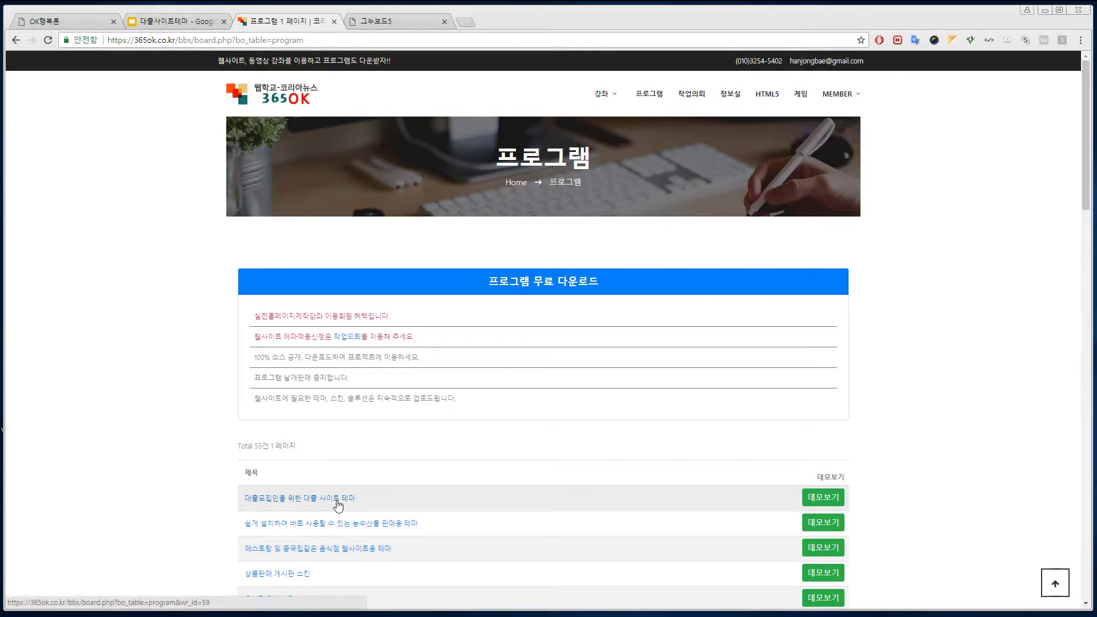
click(375, 24)
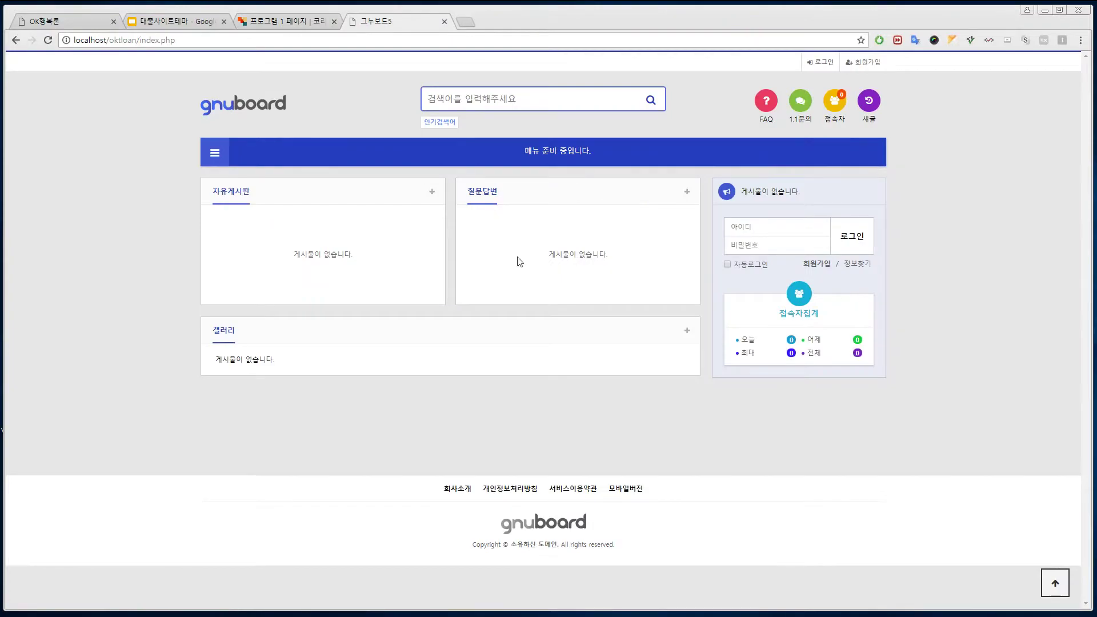
Step: Log in with the admin ID and password, decline saving it, and enter 관리자
click(793, 231)
key(Tab)
text(123)
key(Return)
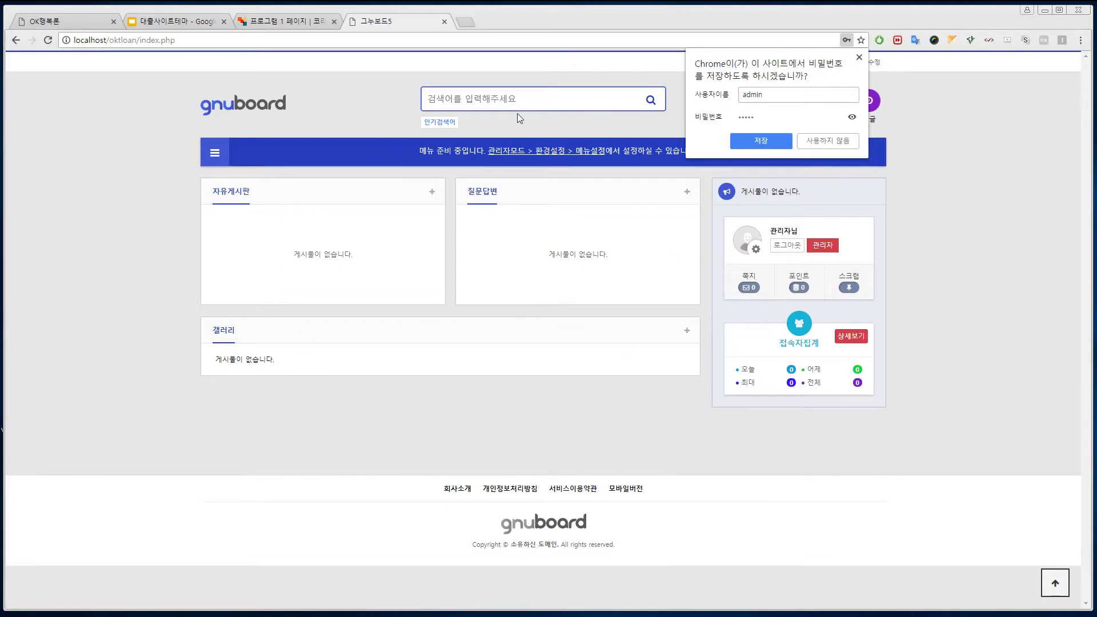
click(538, 395)
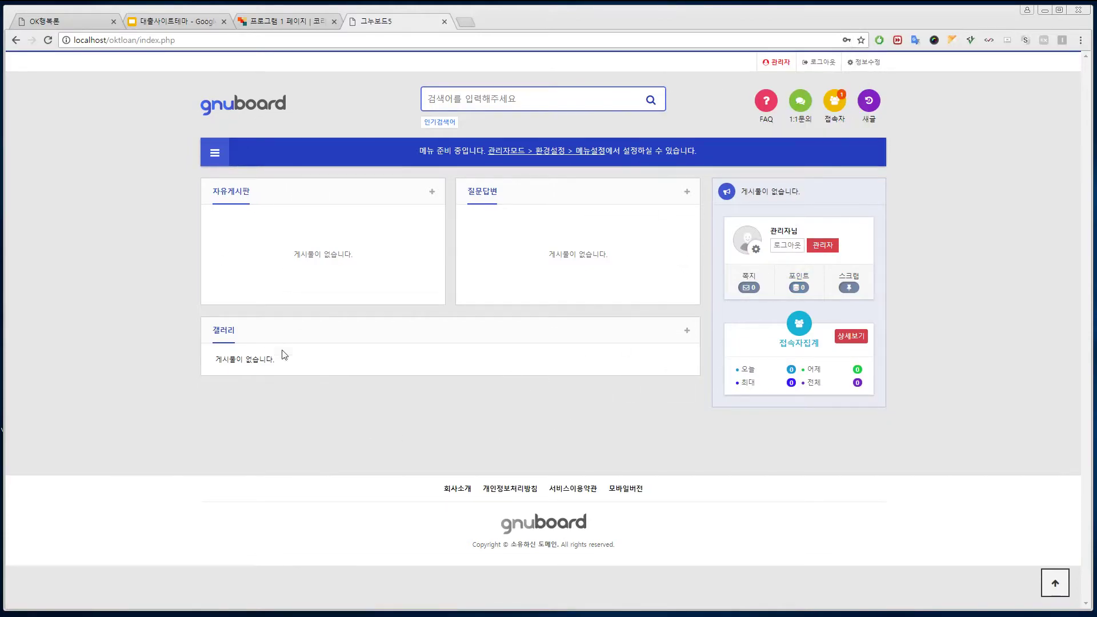
click(831, 247)
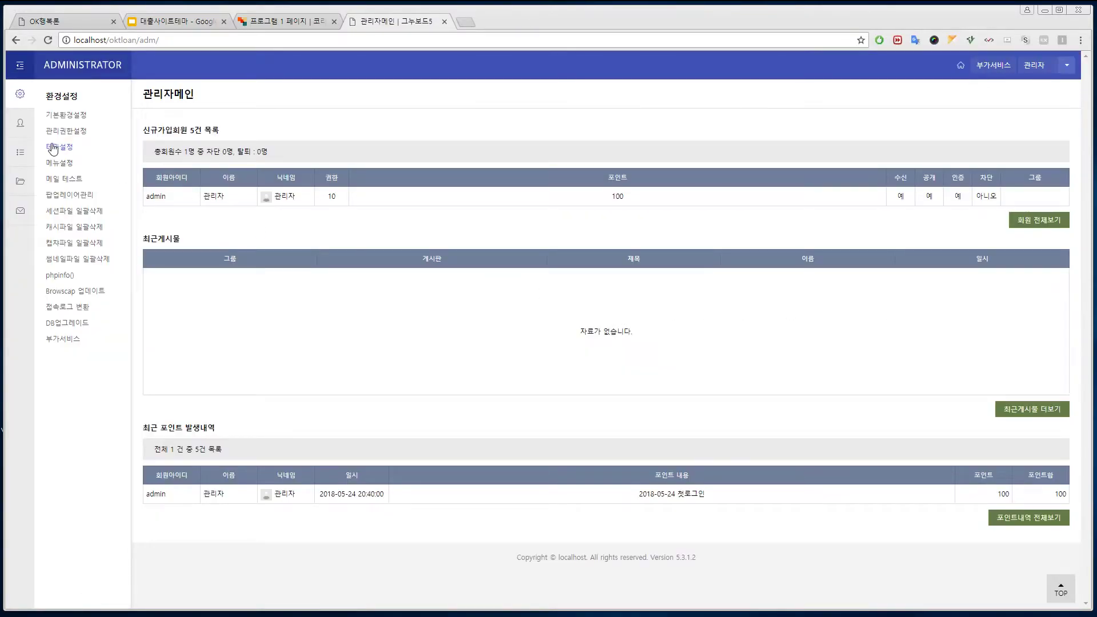
Step: Apply 대부업테마 as the site theme, confirming both prompts to replace 베이직
click(60, 148)
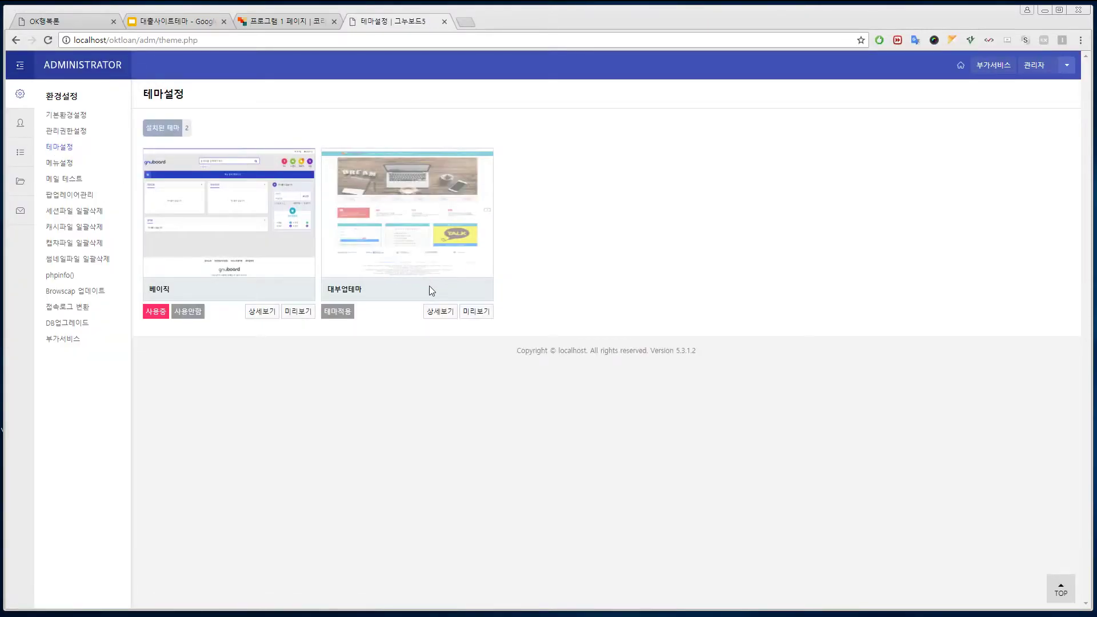
click(343, 311)
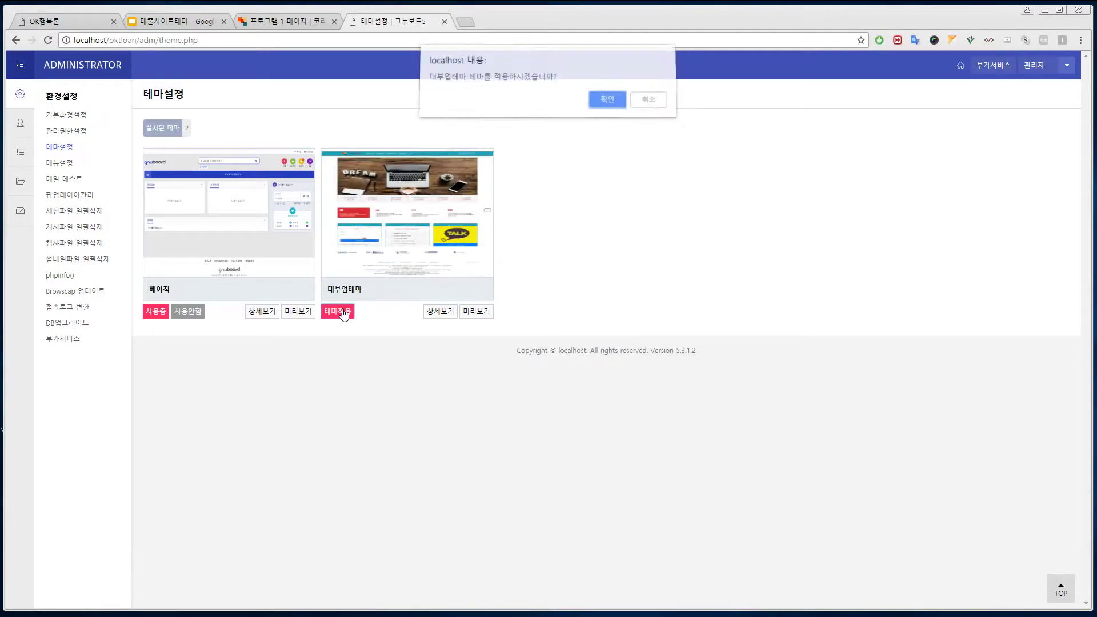
click(607, 105)
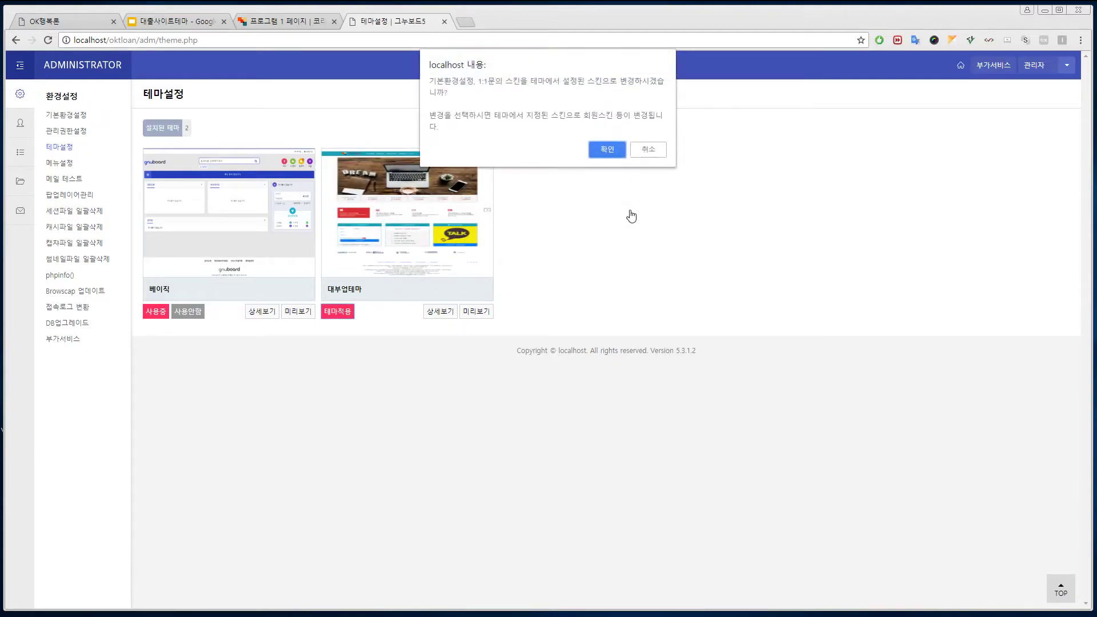
click(622, 150)
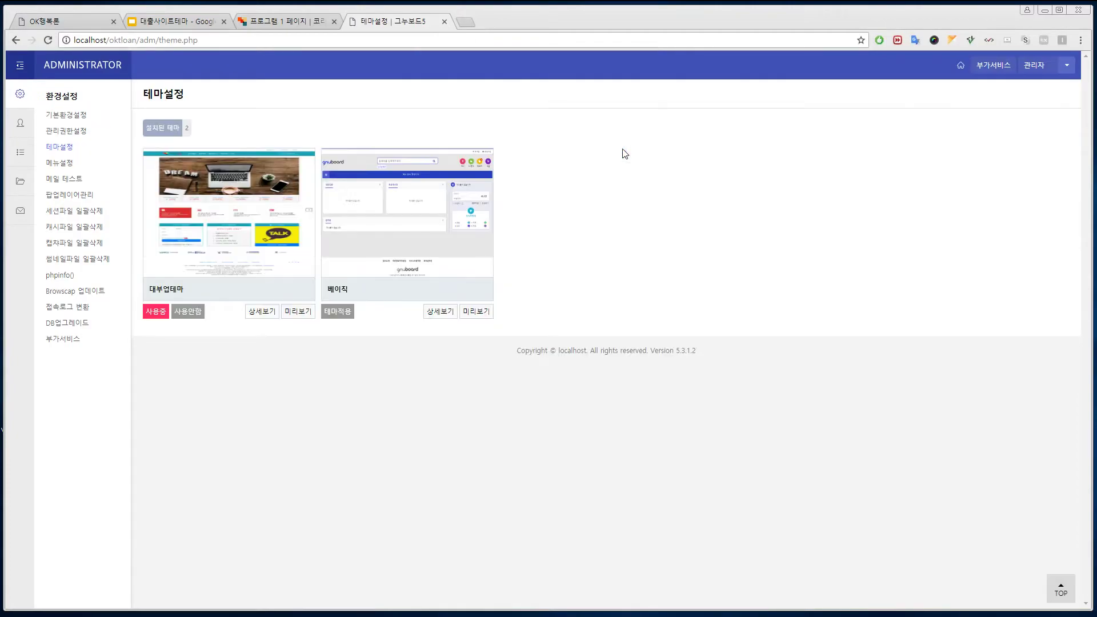
click(61, 116)
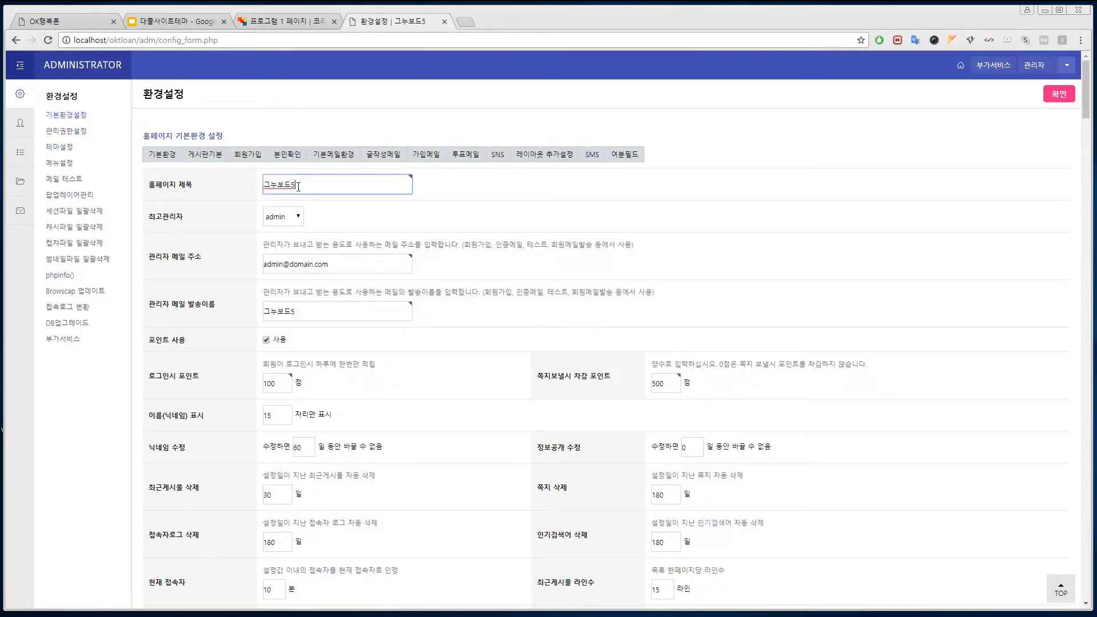
Step: Set the homepage title and the admin mail sender name both to 신라대출
double_click(273, 185)
click(961, 65)
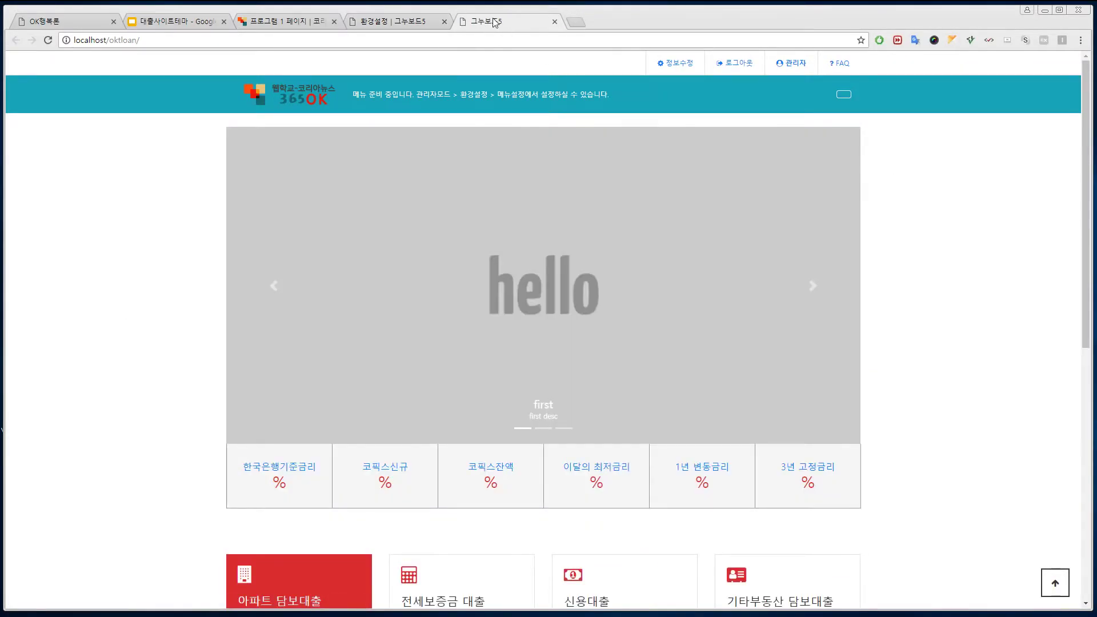
click(413, 23)
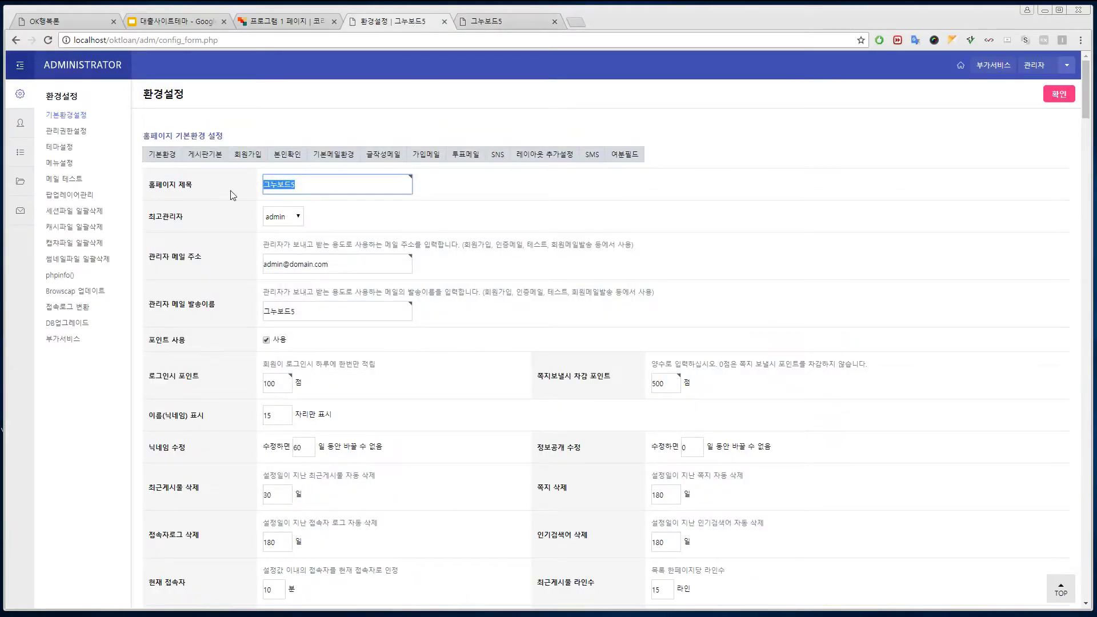
text(신라대출)
drag(320, 184, 204, 192)
key(ctrl+c)
double_click(280, 311)
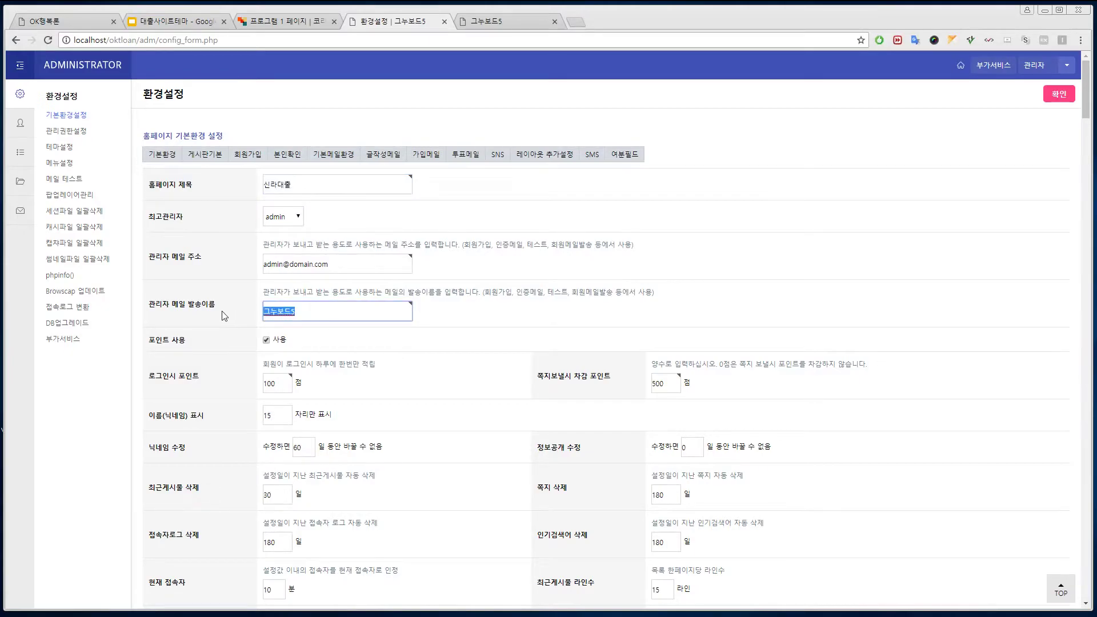
key(ctrl+v)
Step: Disable 포인트 사용, save the configuration, and reload the front page to check the title
click(266, 340)
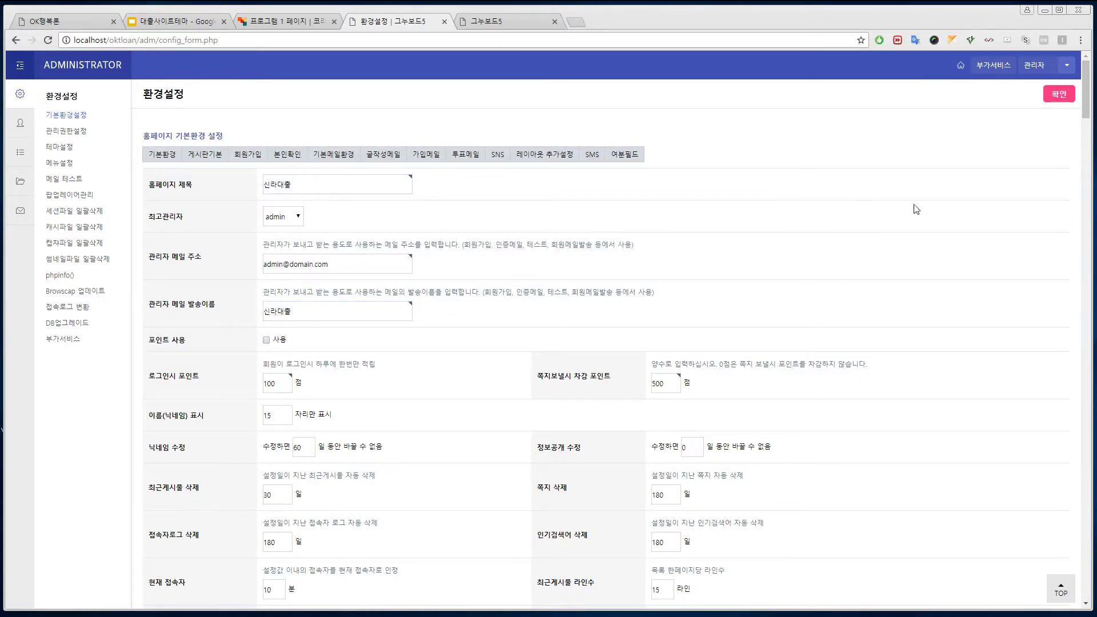
click(1059, 94)
click(486, 21)
click(326, 97)
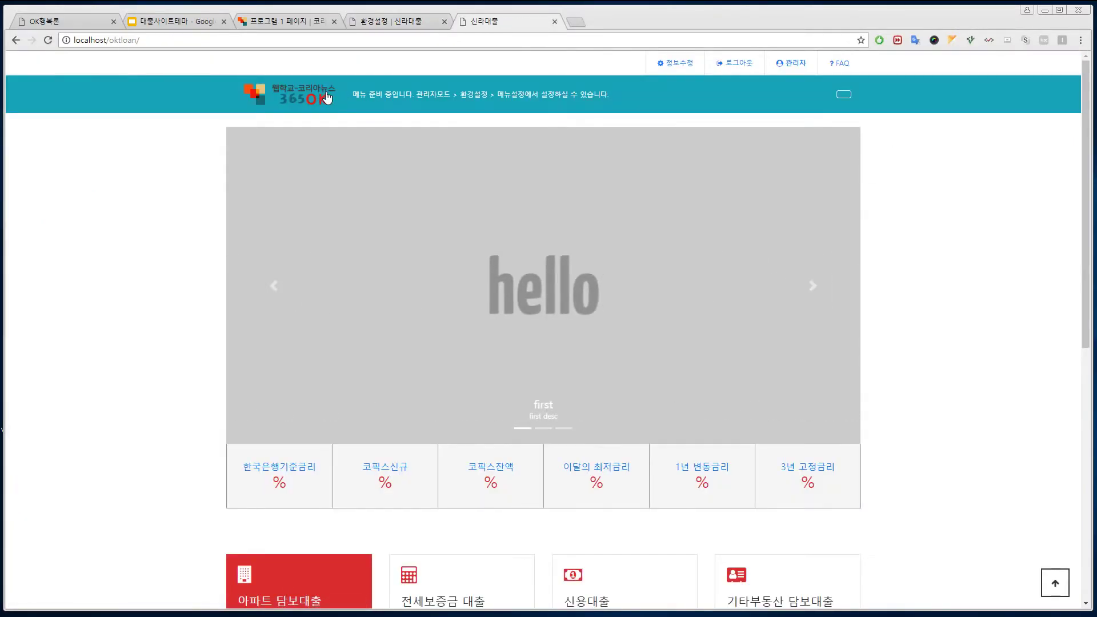
click(392, 23)
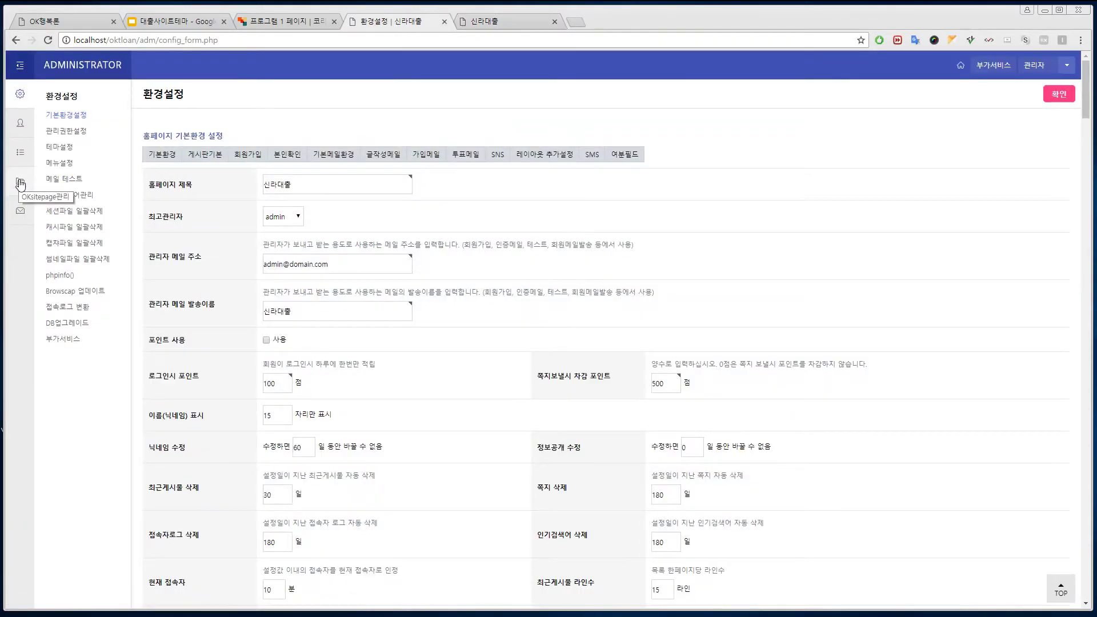
Step: Open OKsitepage기본설정, dismissing the apartment-data saved alert along the way
click(20, 152)
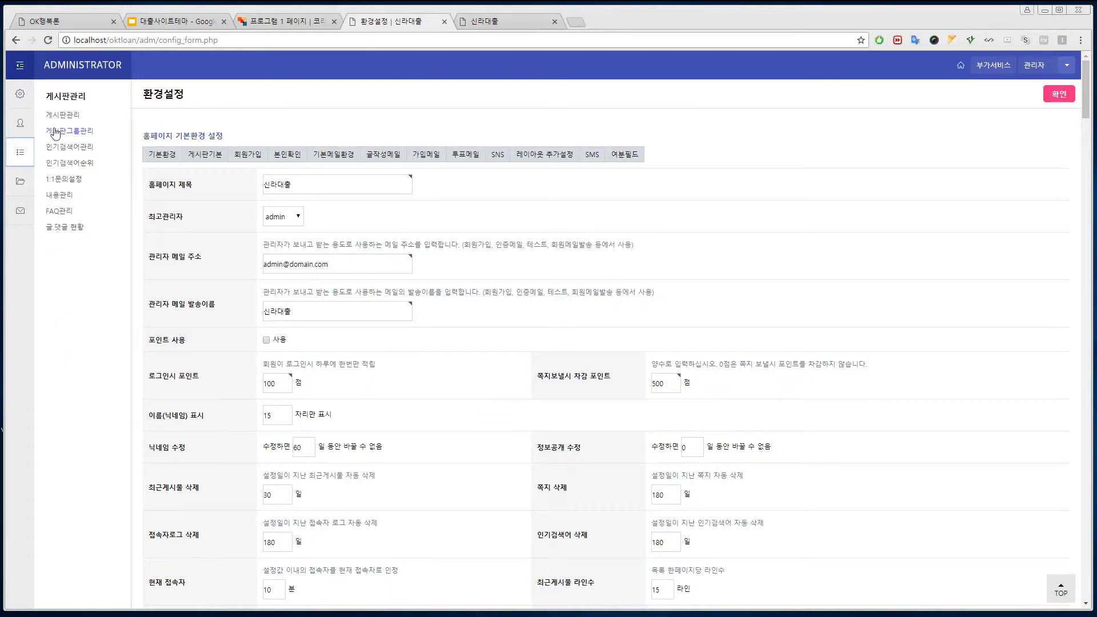
click(62, 114)
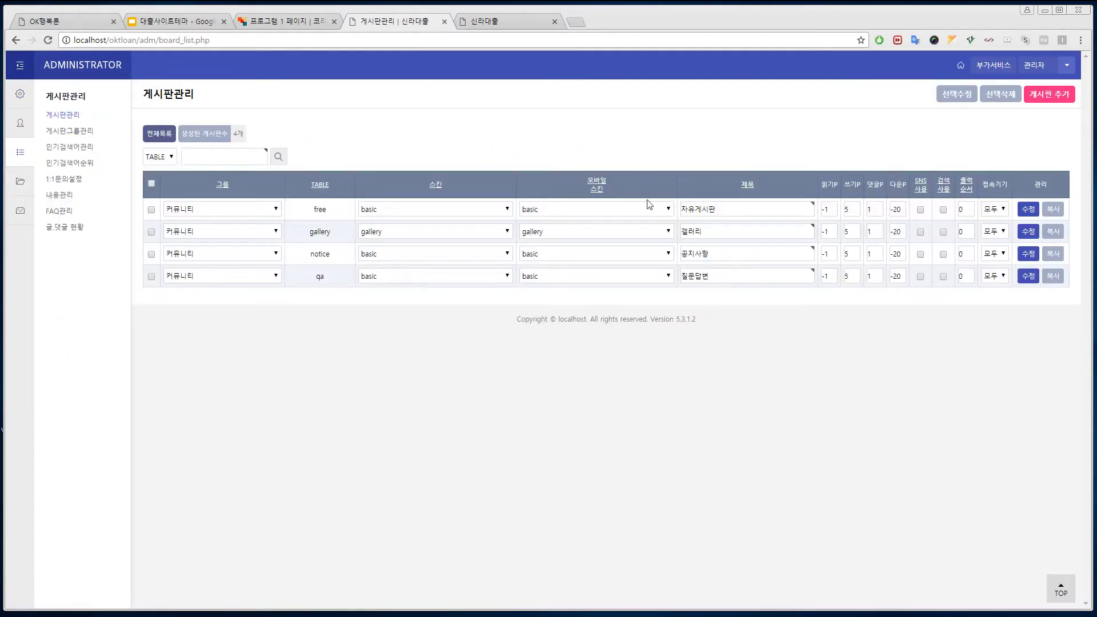
click(26, 183)
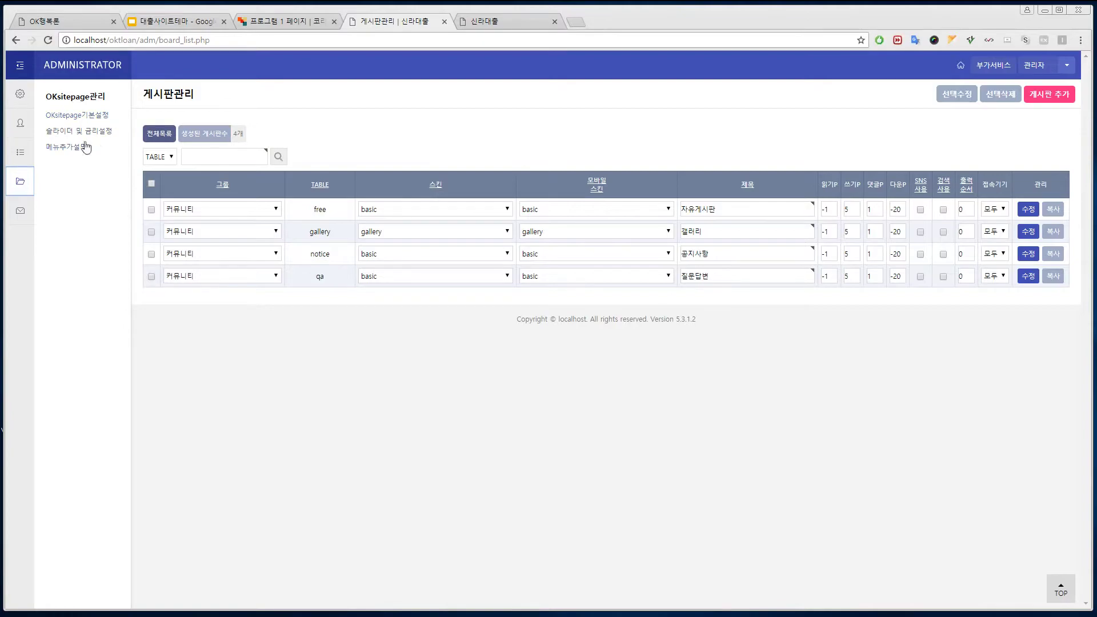
click(76, 117)
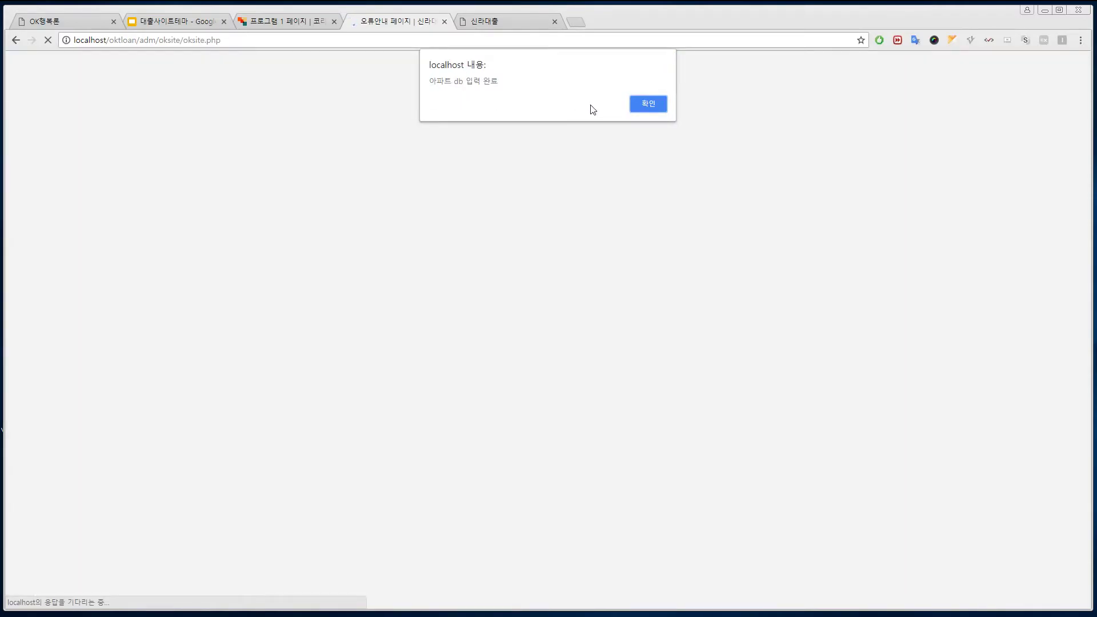
click(647, 104)
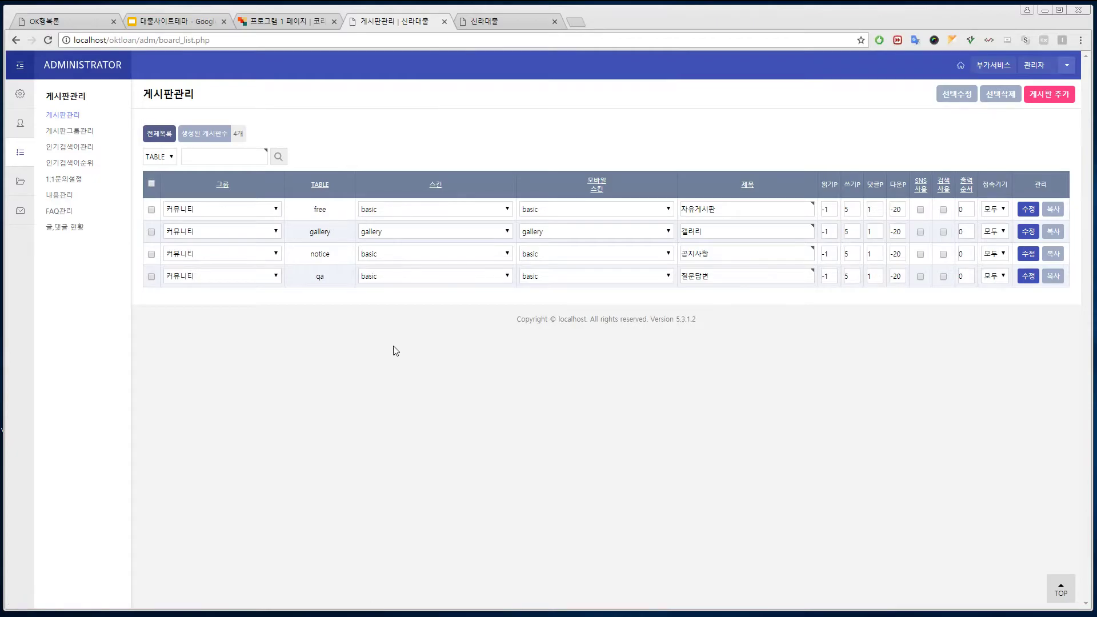
click(20, 182)
click(91, 117)
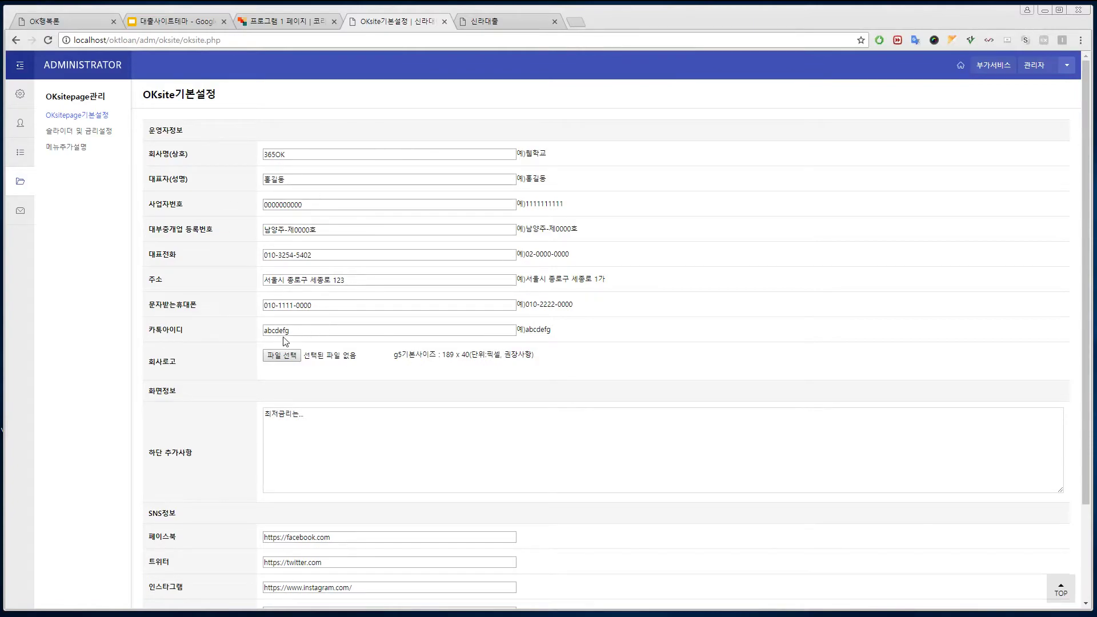
Step: Review the Kakao ID, text-message number and footer text, then save the basic settings
drag(290, 331, 248, 335)
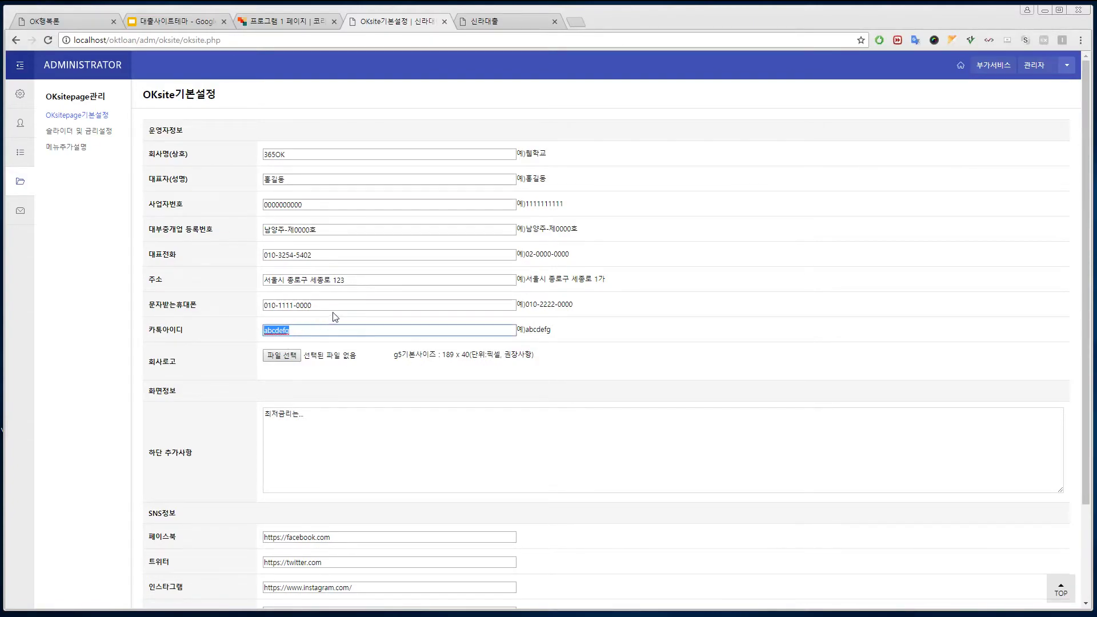
drag(335, 305, 235, 312)
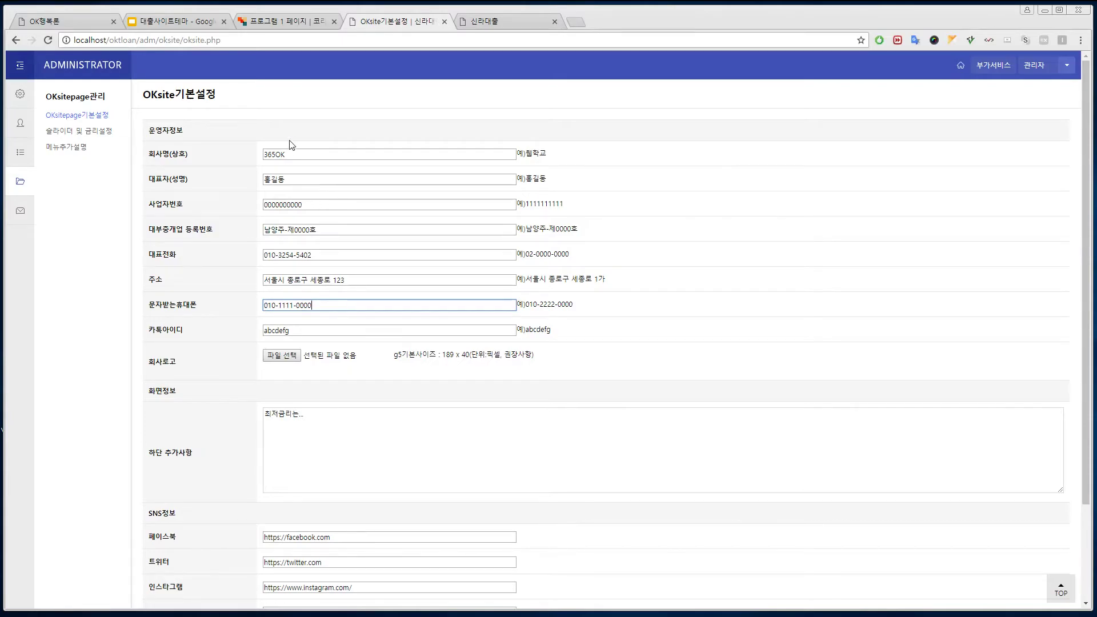
scroll(1078, 248, down, 2)
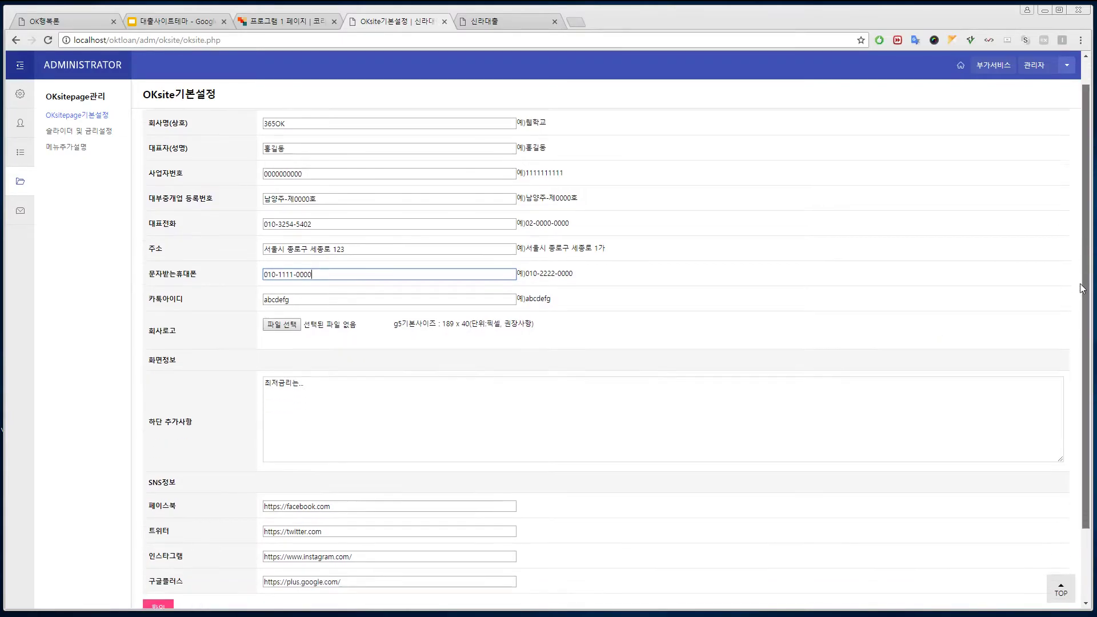
click(278, 291)
key(ctrl+a)
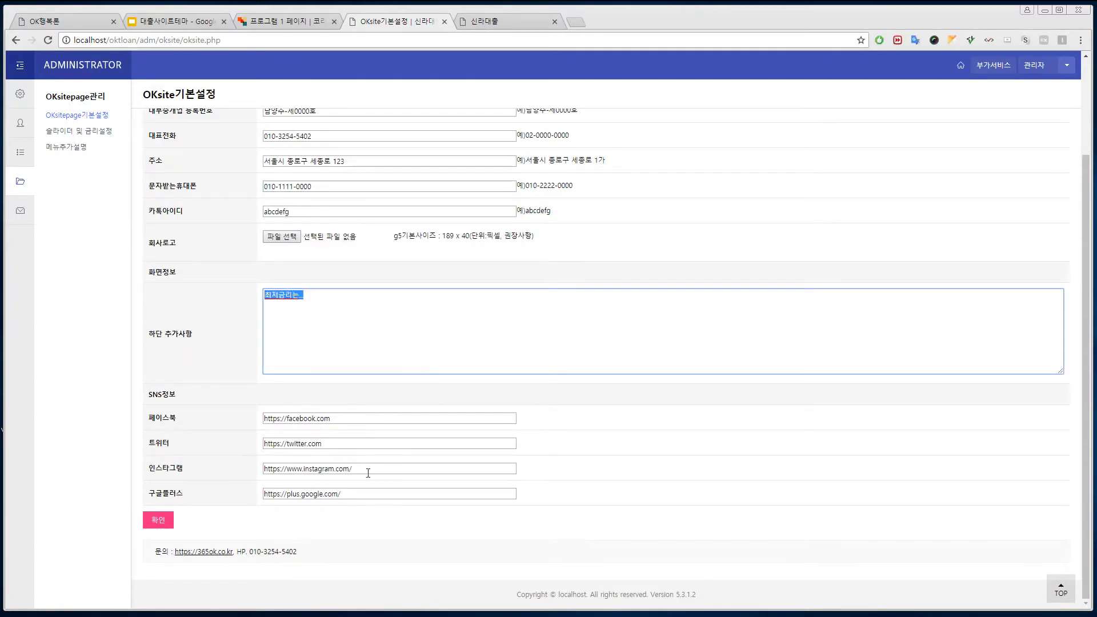
click(155, 520)
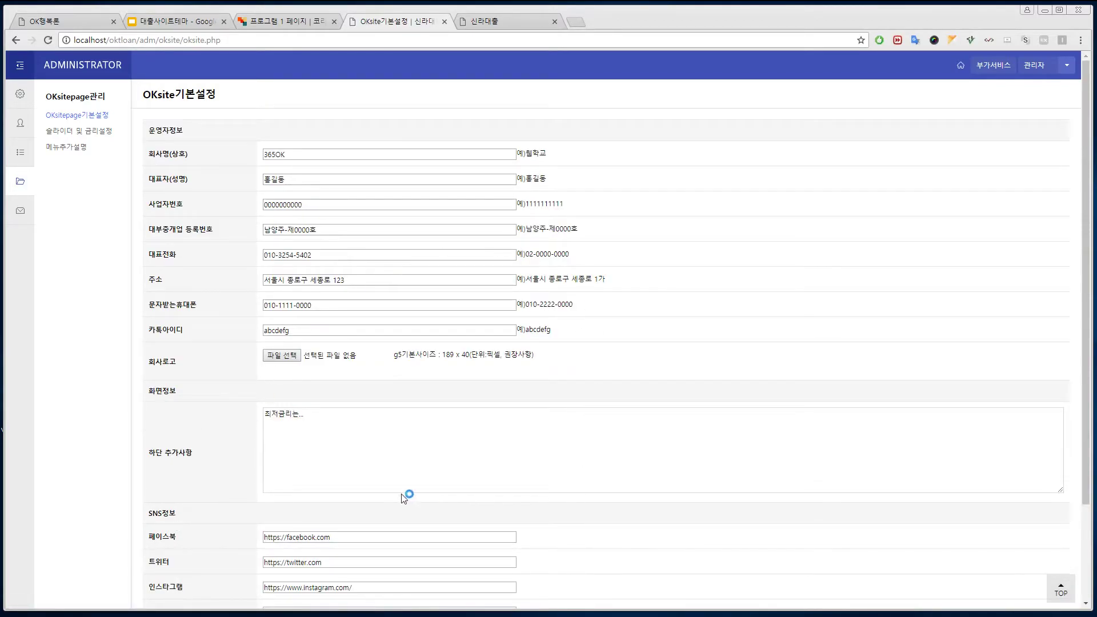
Step: Reload the 신라대출 front page and scroll down to check the contact details and footer
click(528, 22)
click(302, 92)
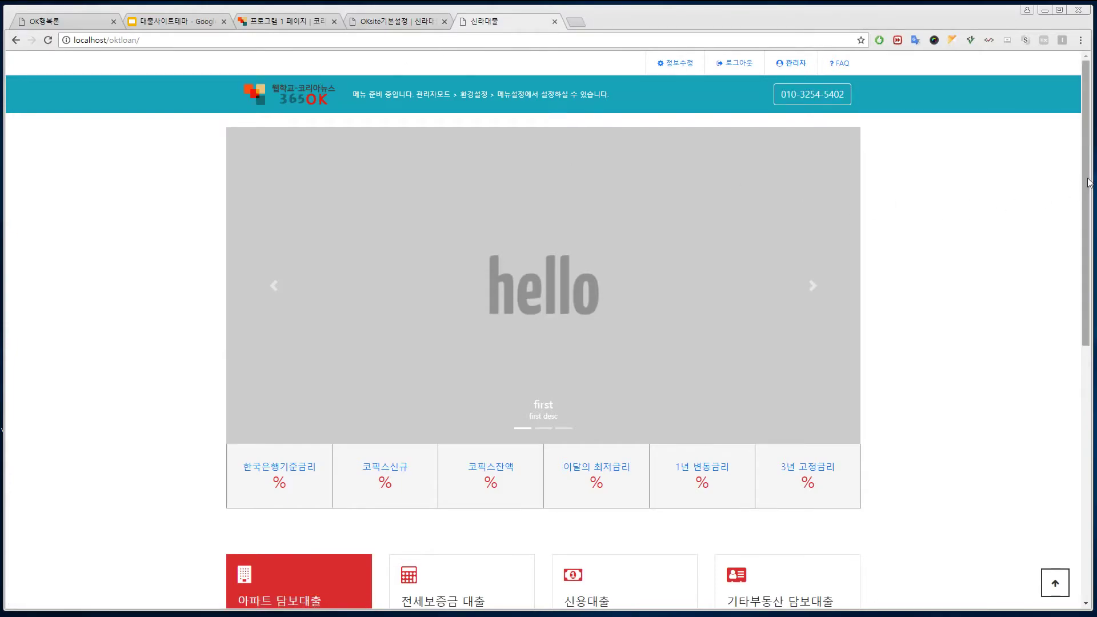
drag(1088, 160, 1084, 191)
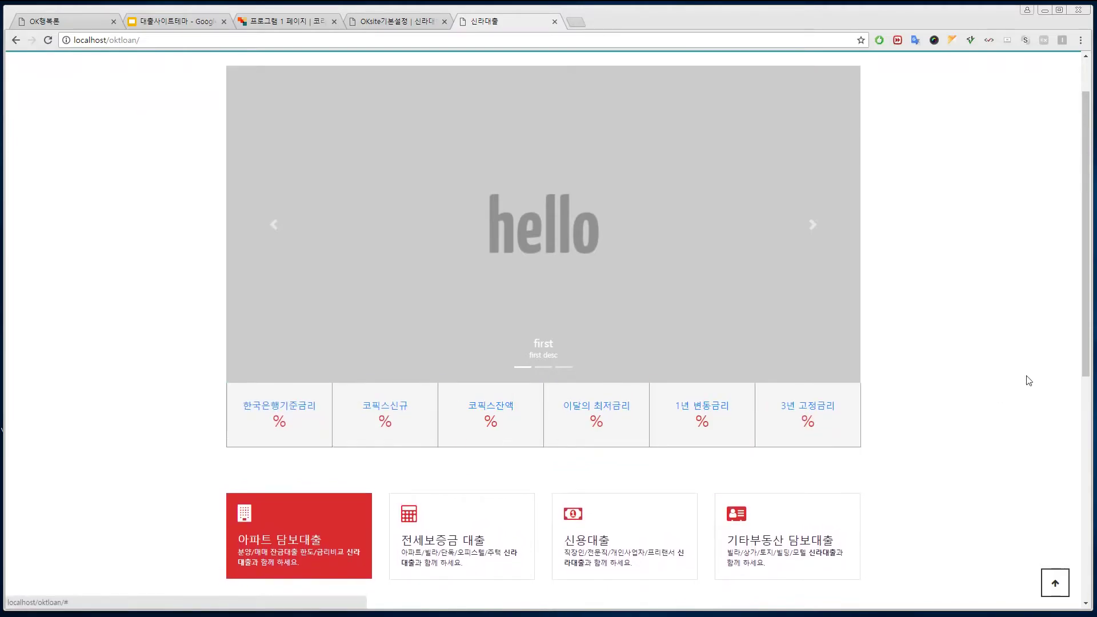
drag(1087, 334, 1071, 553)
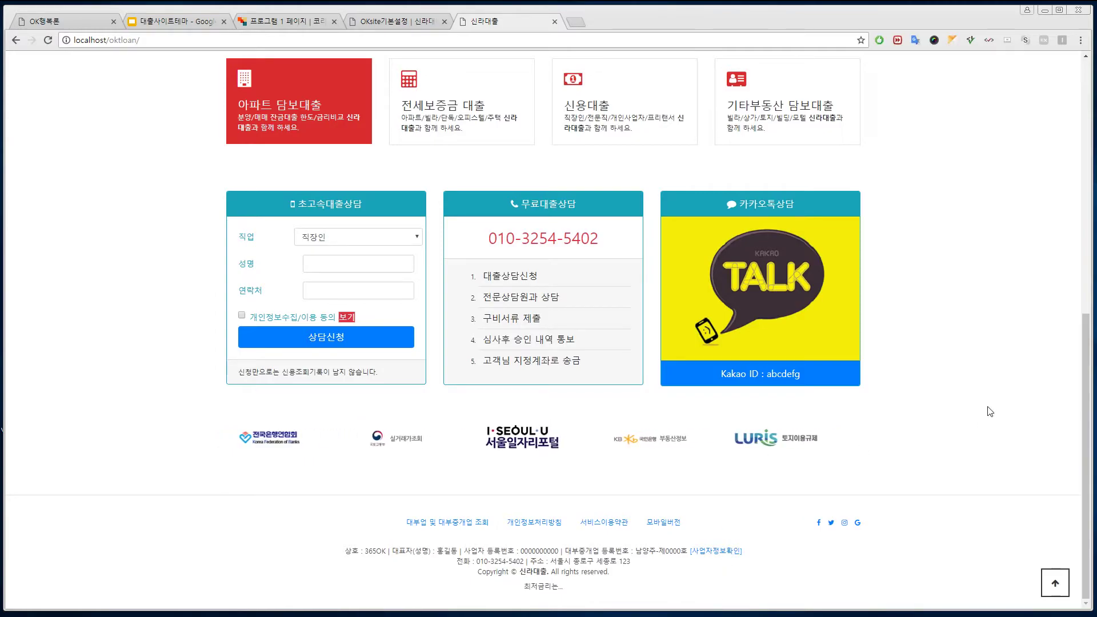
drag(1084, 343, 1084, 85)
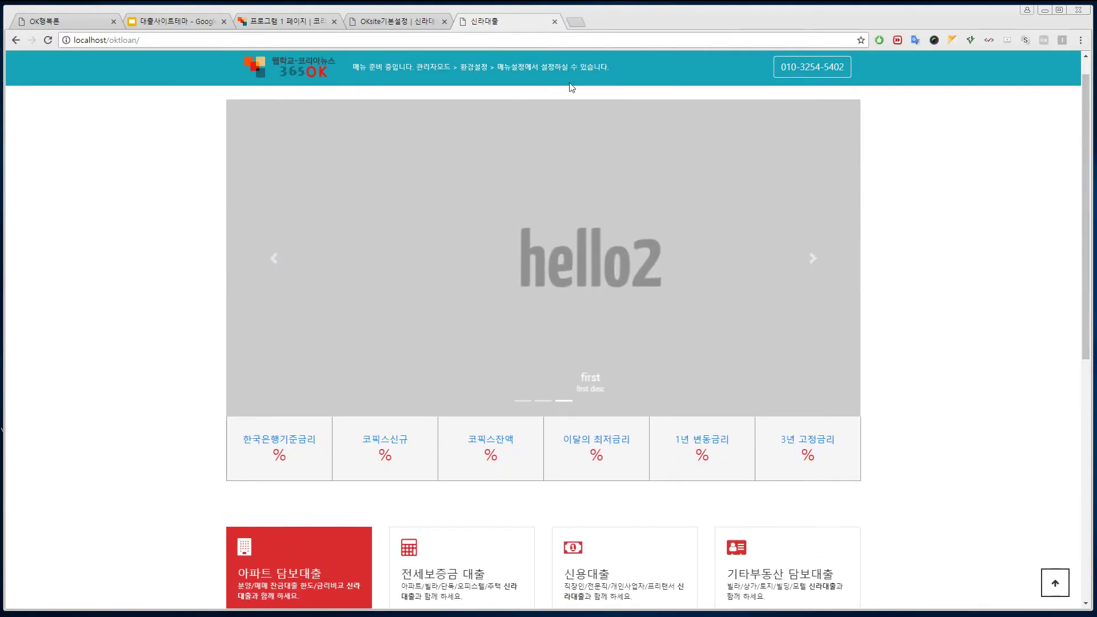
Step: Open the 슬라이더 및 금리설정 page, comparing it with the front page
click(397, 23)
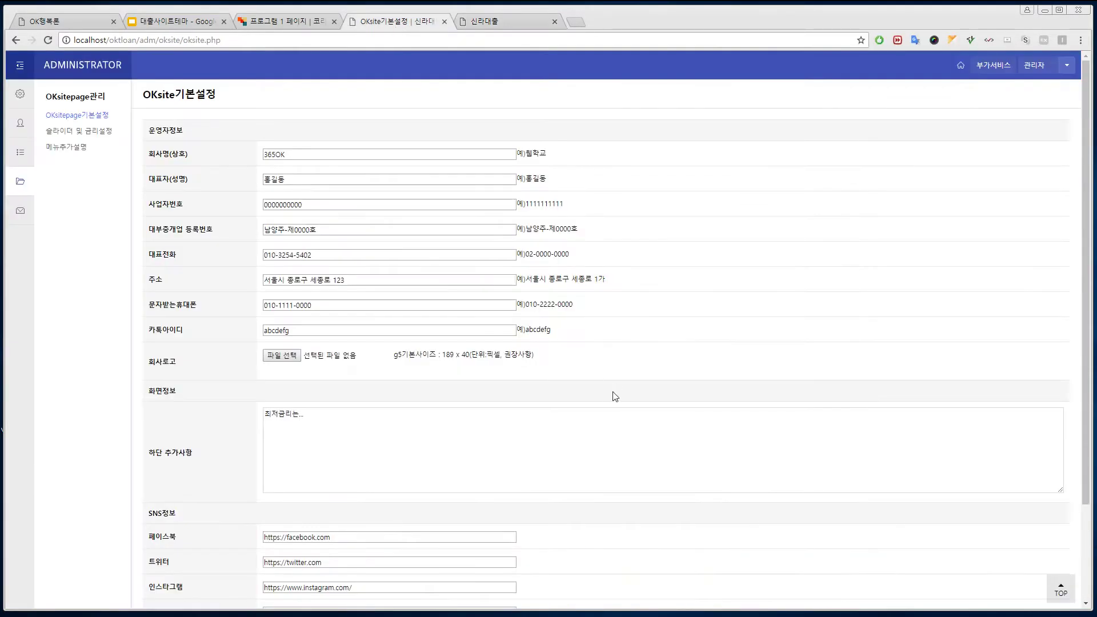
click(86, 132)
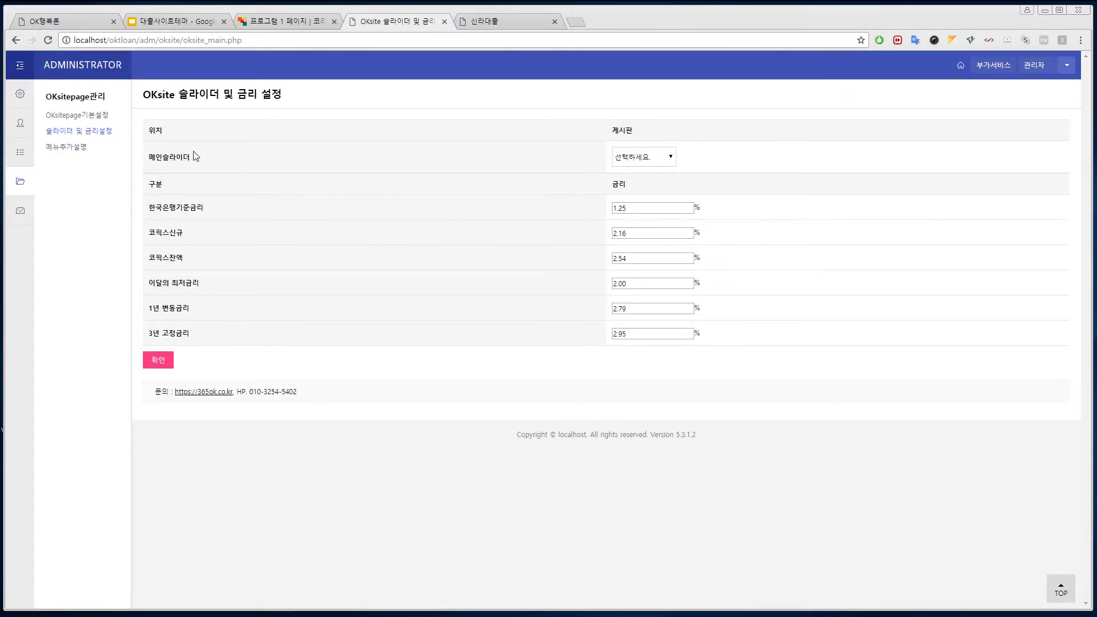
click(491, 21)
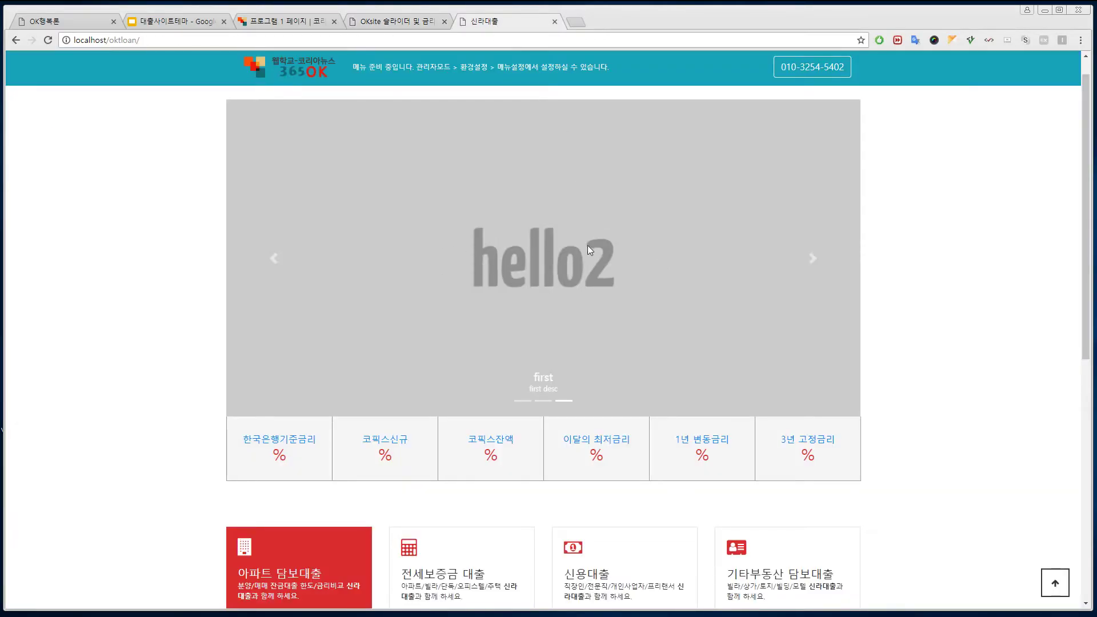
click(381, 23)
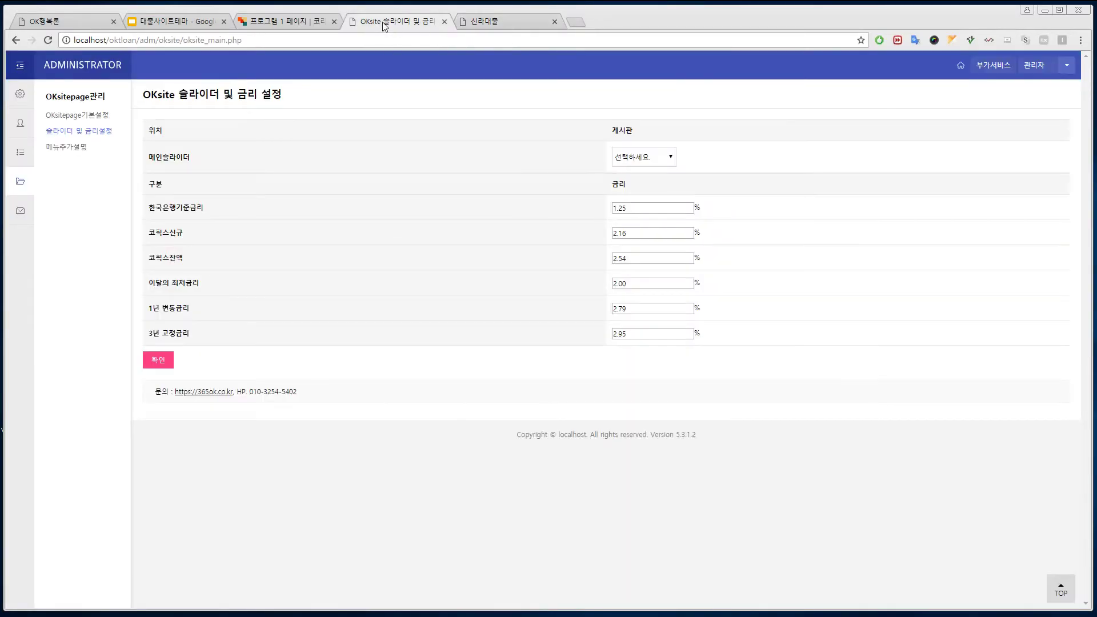
Step: Set 메인슬라이더 to the 갤러리(gallery) board, save, and reload the front page to show rates
click(660, 165)
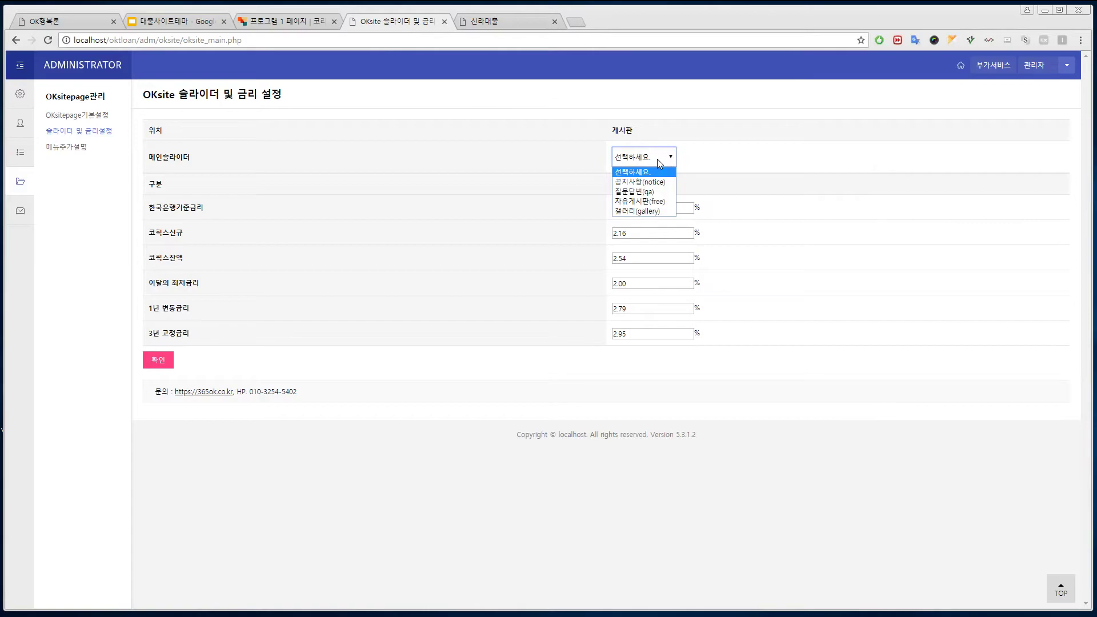
click(647, 211)
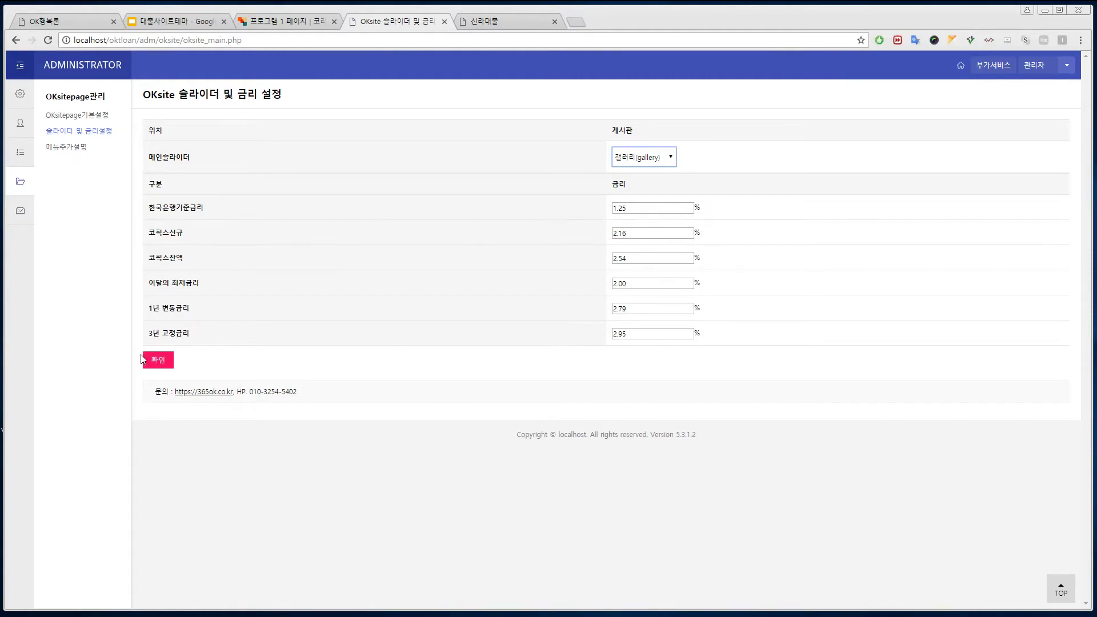
click(158, 360)
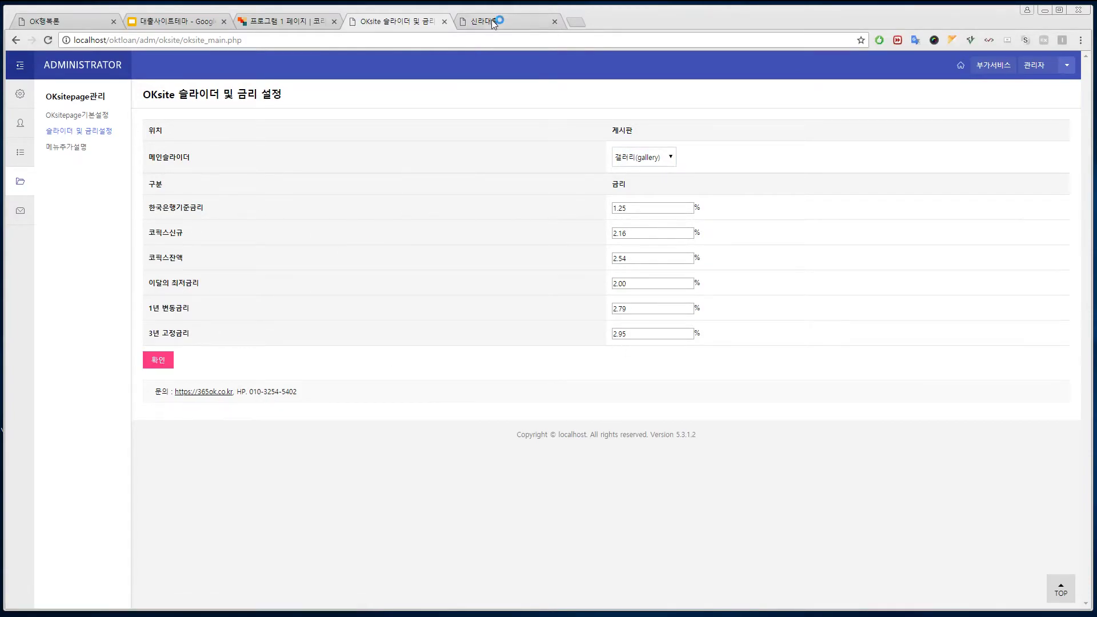
key(ctrl+Tab)
key(F5)
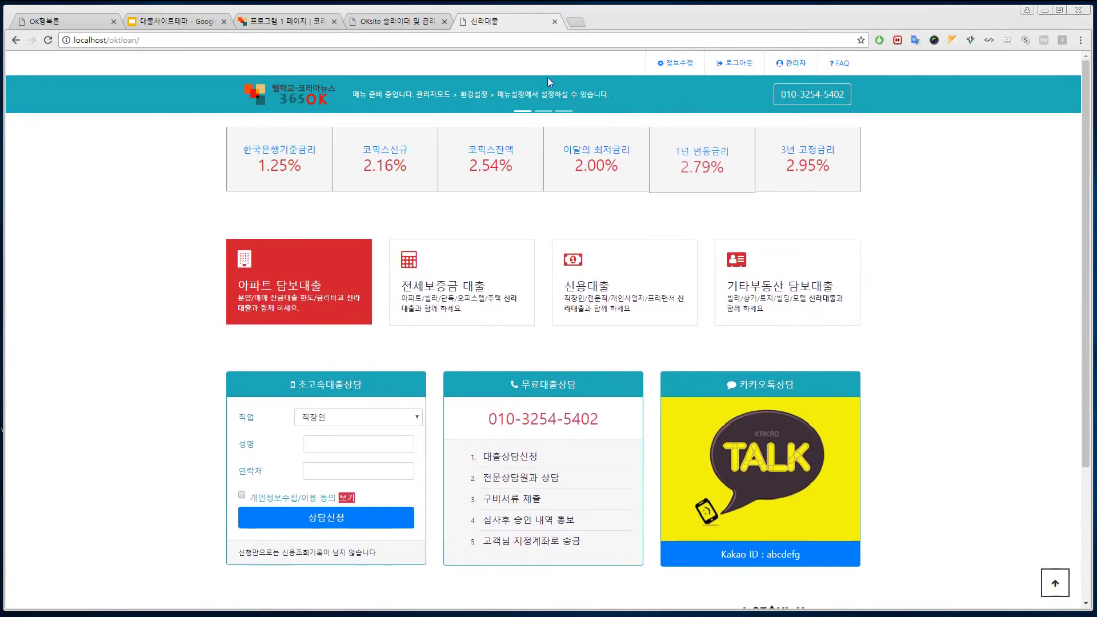
Step: Go to 게시판관리 to view the list of boards
click(395, 23)
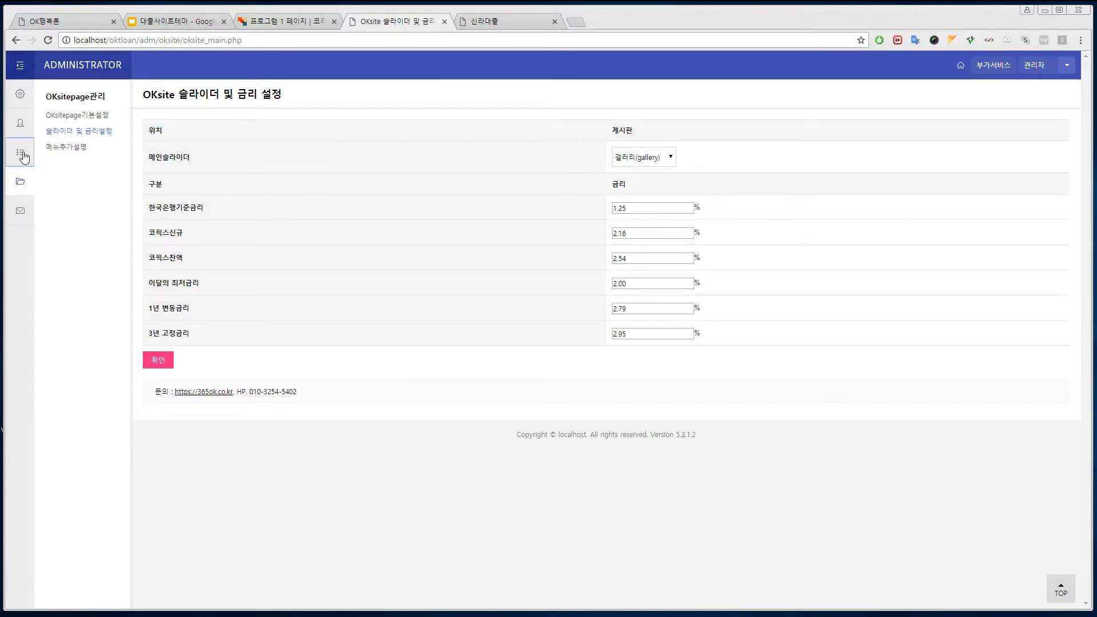
click(21, 152)
click(62, 117)
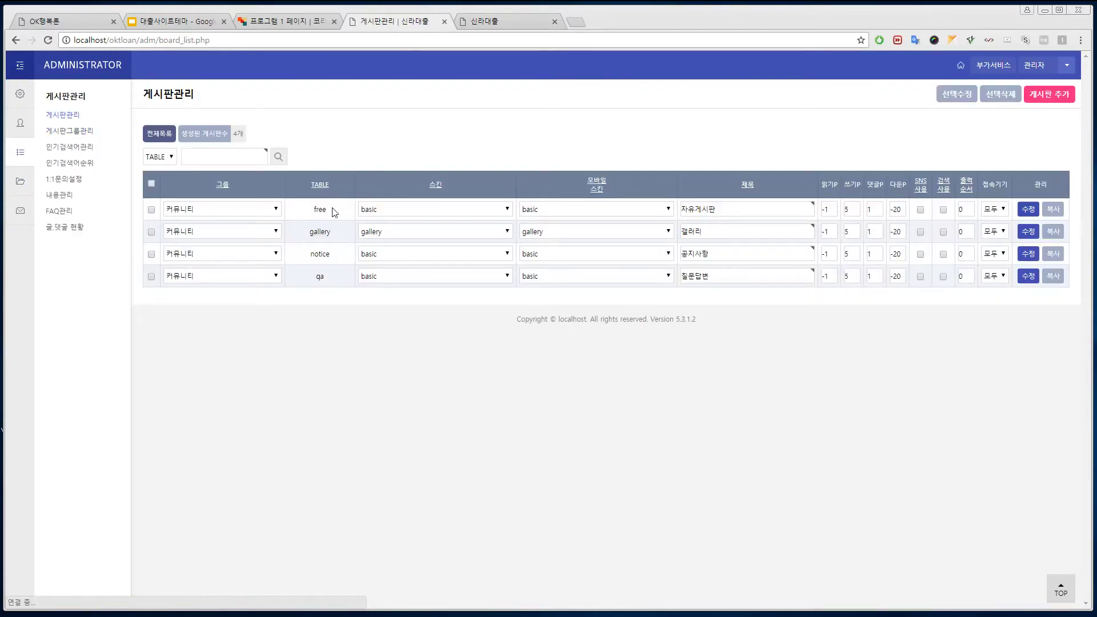
Step: Select all four boards and set the free board's skin and mobile skin to (테마) basic
click(320, 232)
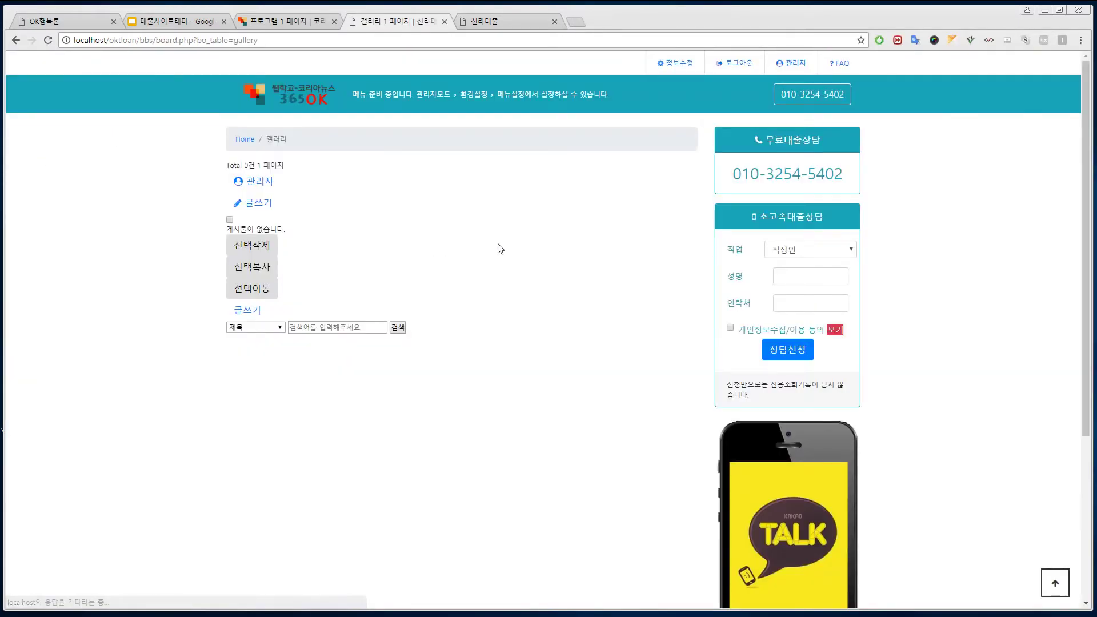
click(15, 40)
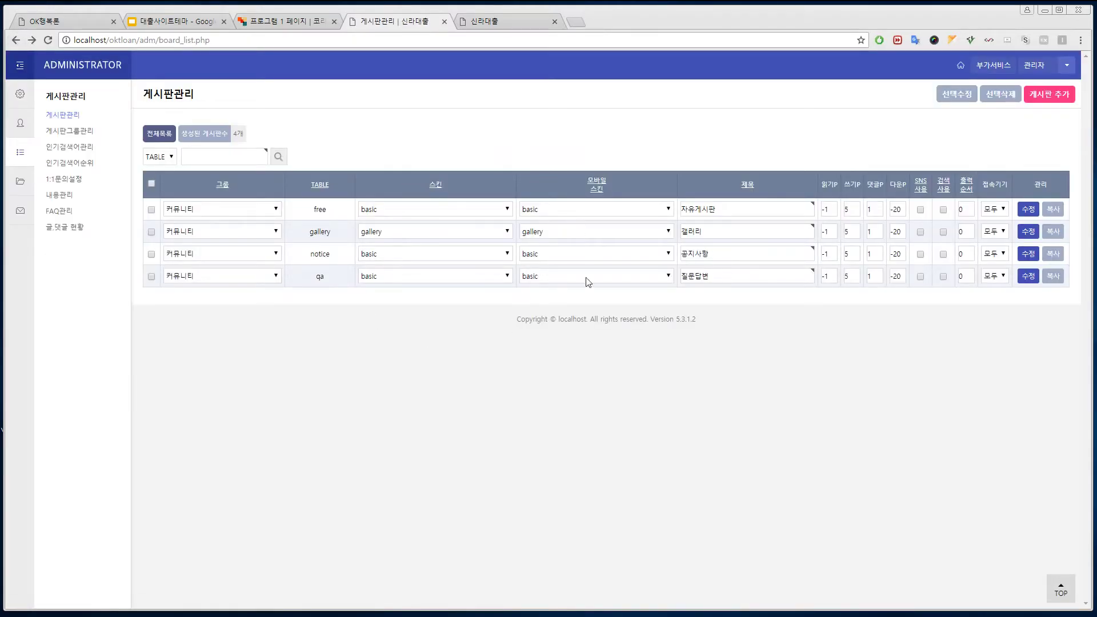
click(152, 184)
click(507, 209)
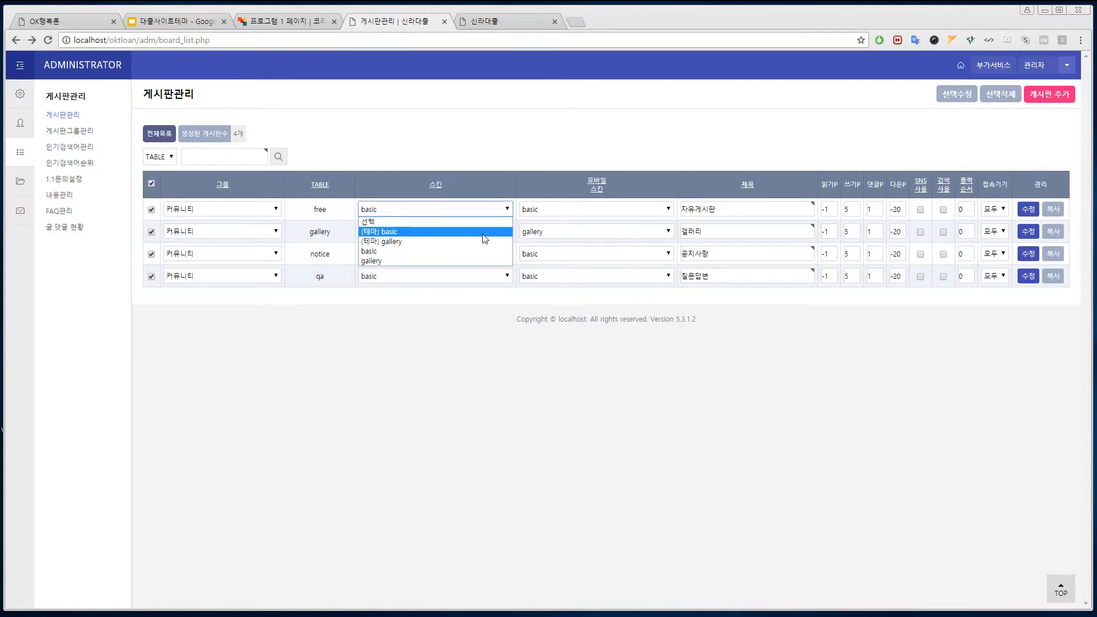
click(482, 231)
click(628, 211)
click(627, 231)
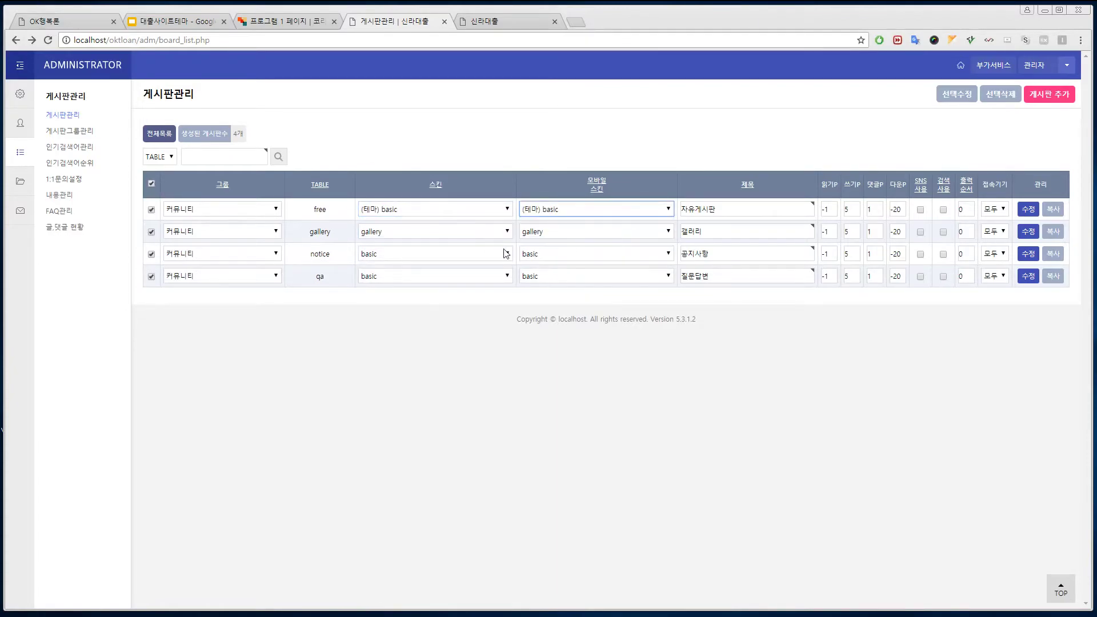
Step: Set the gallery board's skin and mobile skin to (테마) gallery
click(413, 233)
click(461, 255)
click(434, 233)
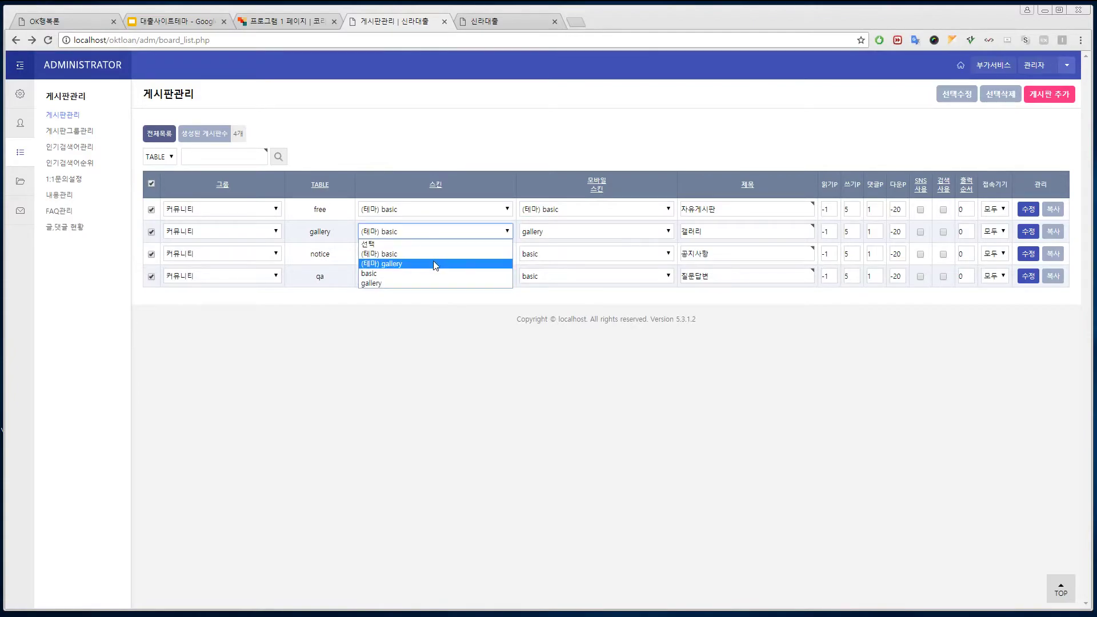
click(435, 263)
click(628, 233)
click(627, 263)
Step: Give notice and qa boards (테마) basic skins and mobile skins, then save with 선택수정
click(442, 255)
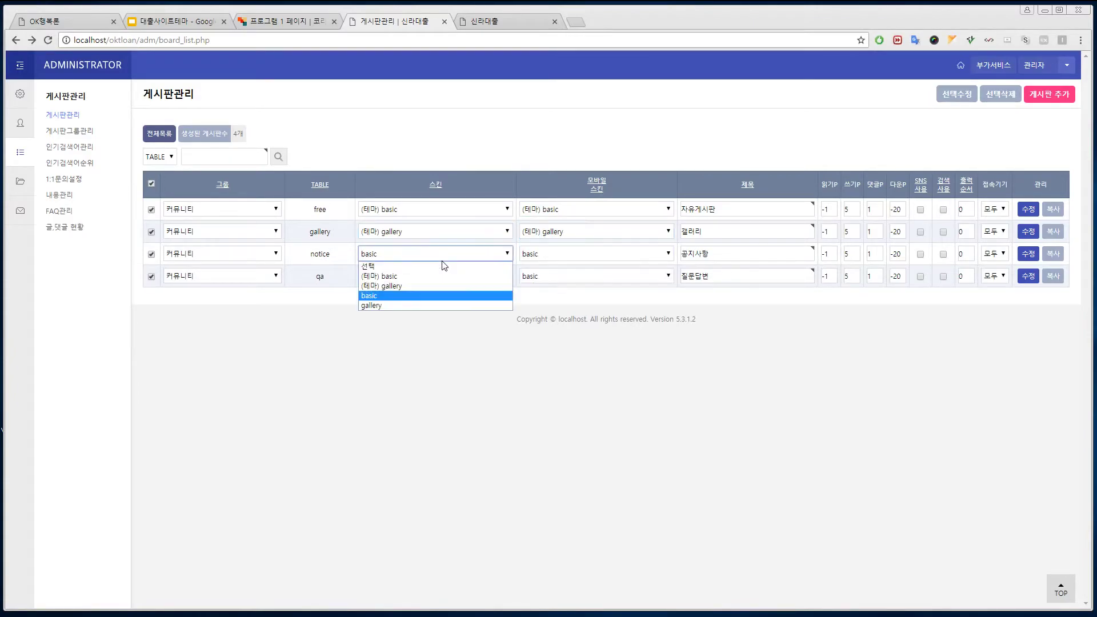
click(441, 273)
click(609, 259)
click(611, 274)
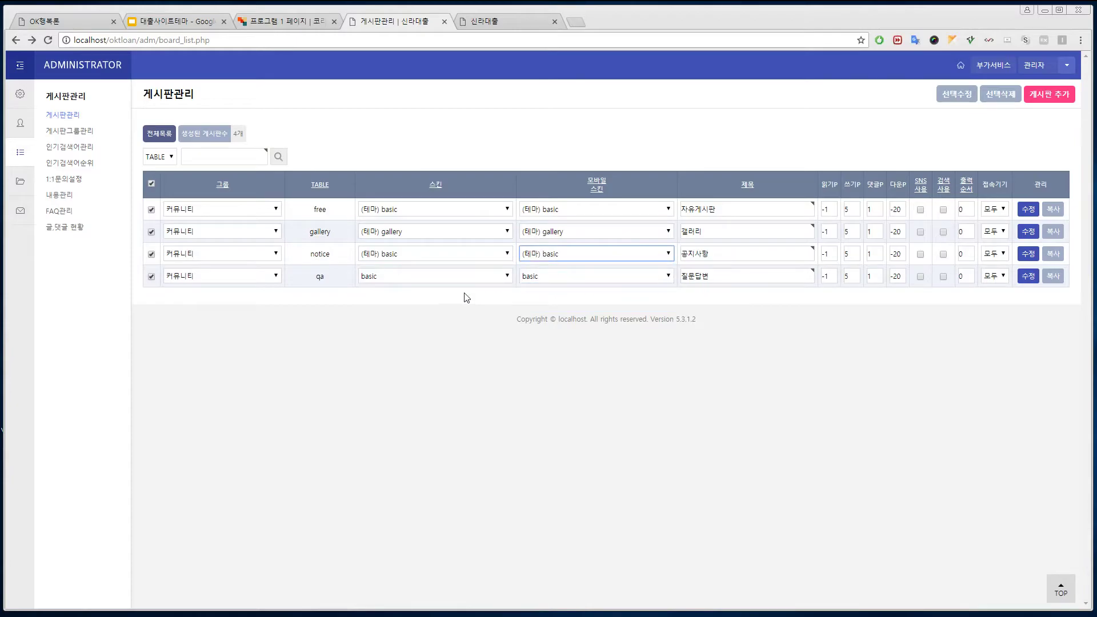
click(435, 277)
click(436, 298)
click(612, 276)
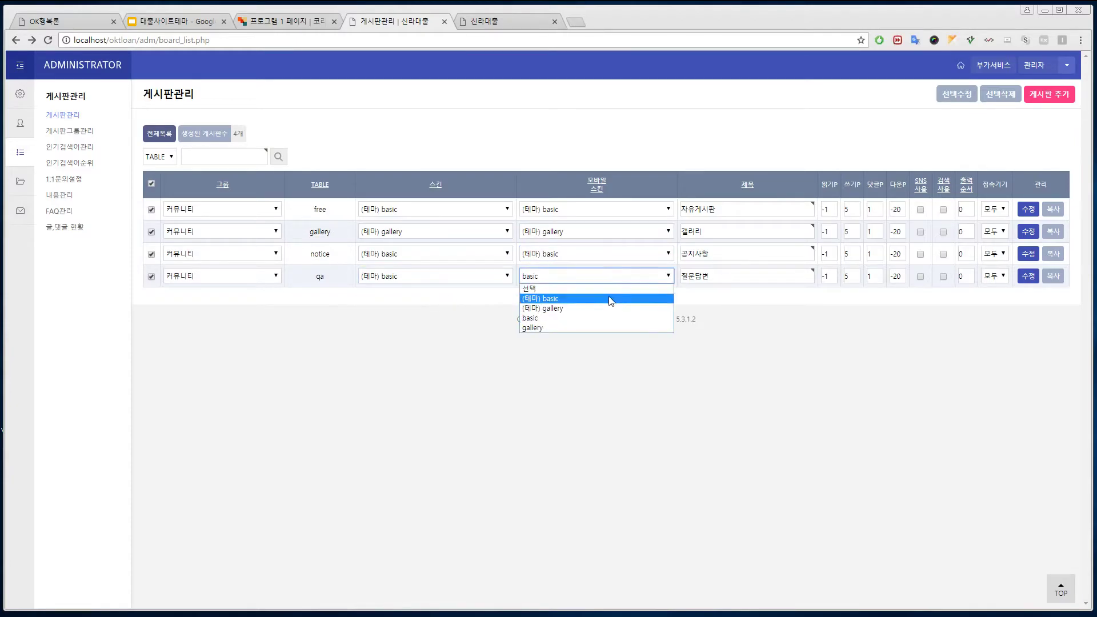
click(609, 298)
click(960, 94)
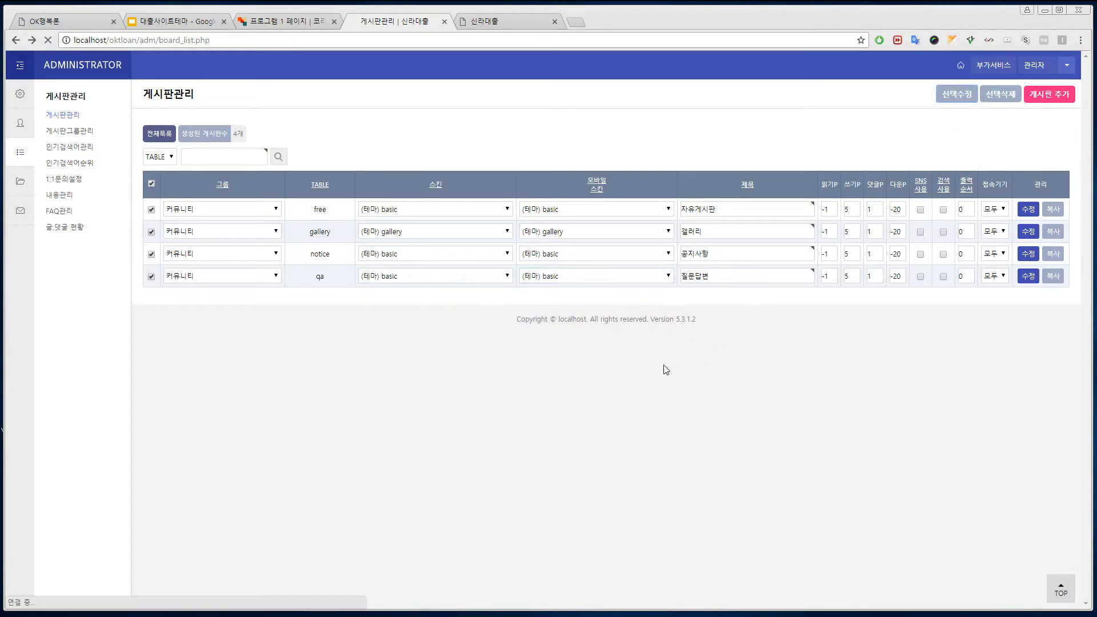
Step: Open the gallery board in a new browser tab and view it
right_click(325, 237)
click(365, 239)
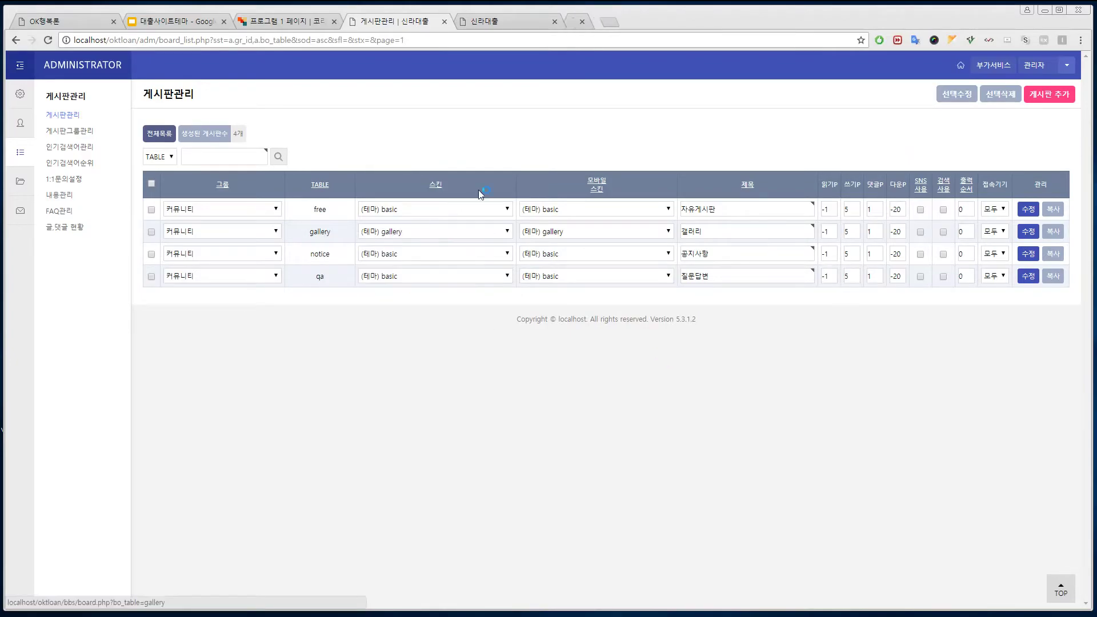
click(602, 22)
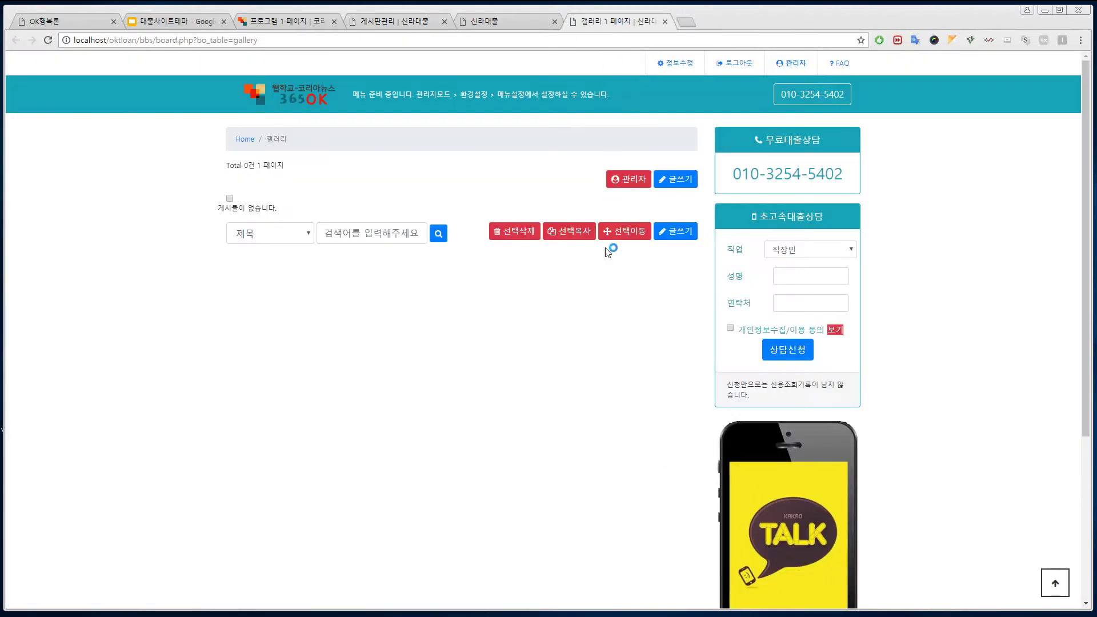
Step: Post '좋은 대출' with body '우리와 만나서 행복한 세상 만들어요' and slide3.jpg attached
click(674, 231)
click(368, 191)
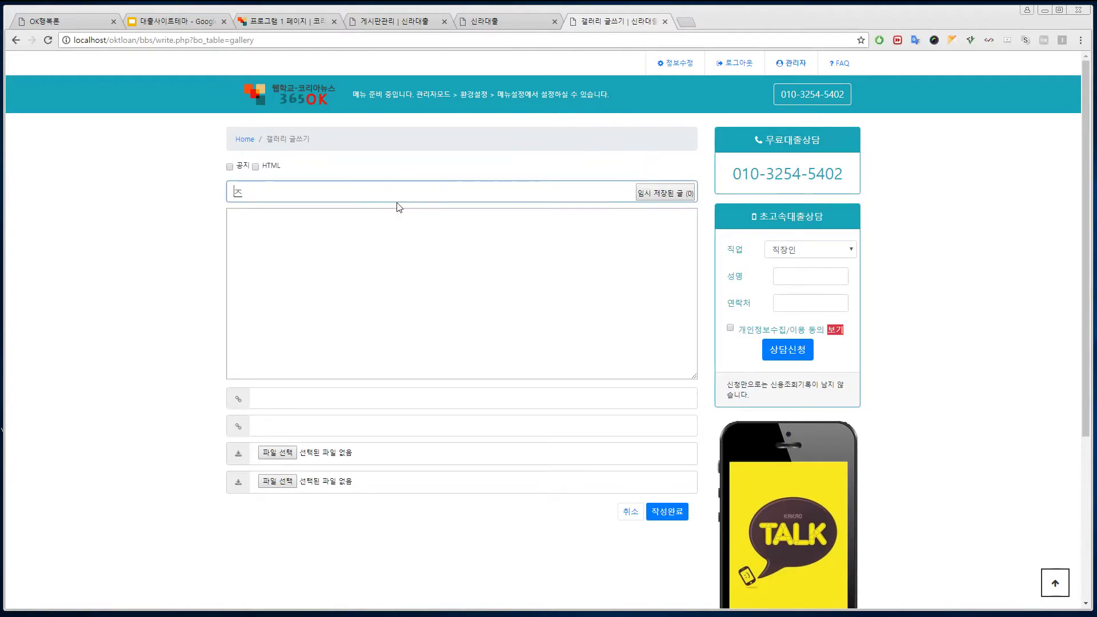
text(좋은 대출)
click(365, 232)
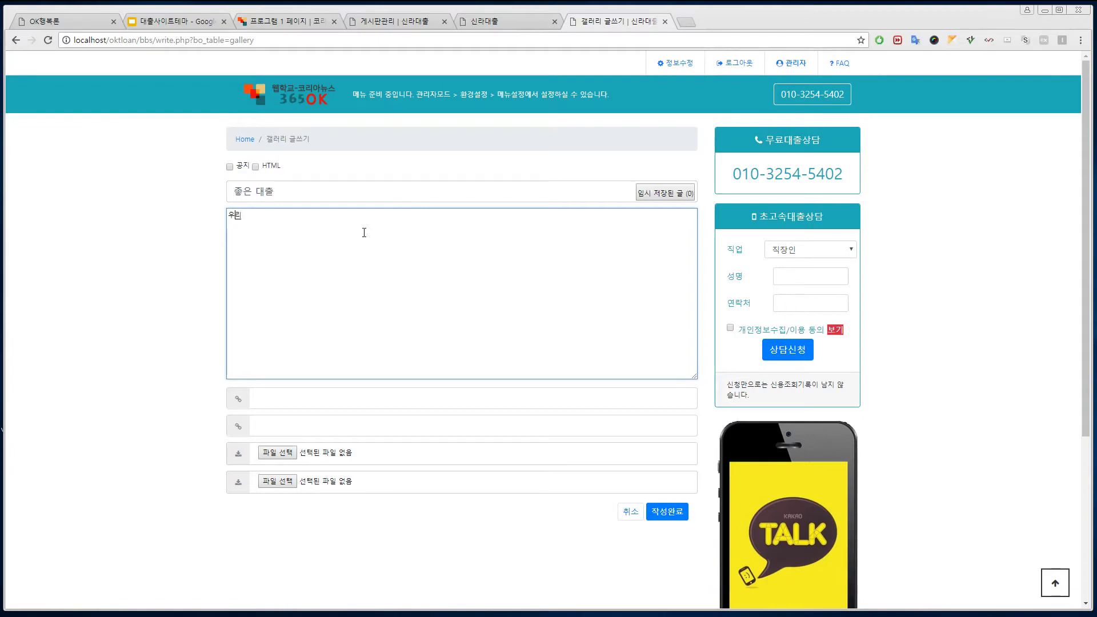
text(우리와 ㅁㅏㄴ나)
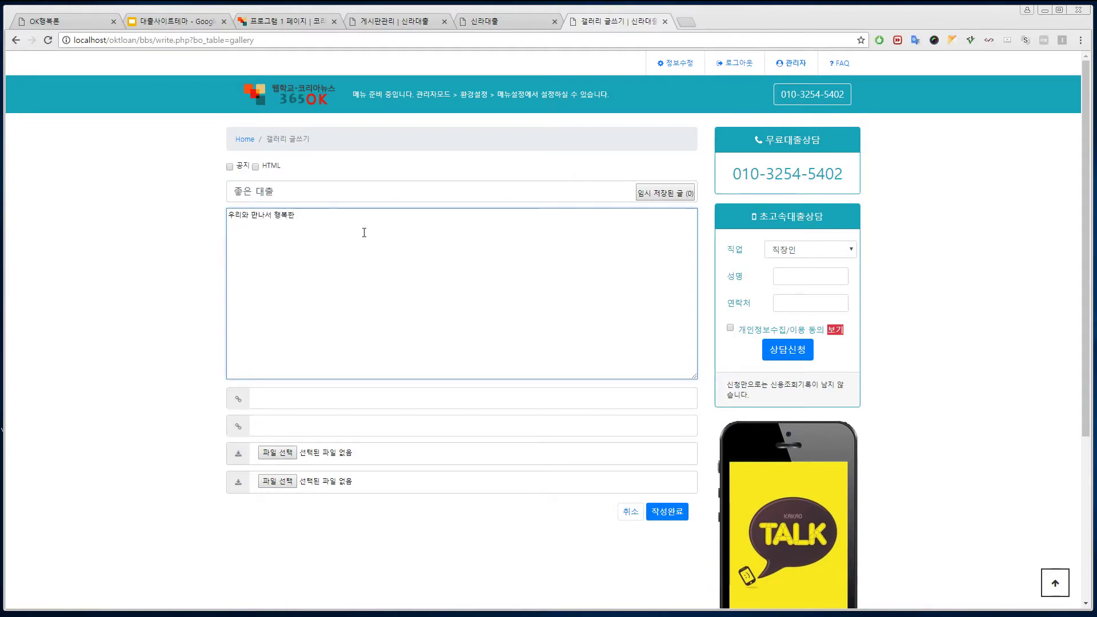
text(서 행복한 세상 만들어요)
click(279, 453)
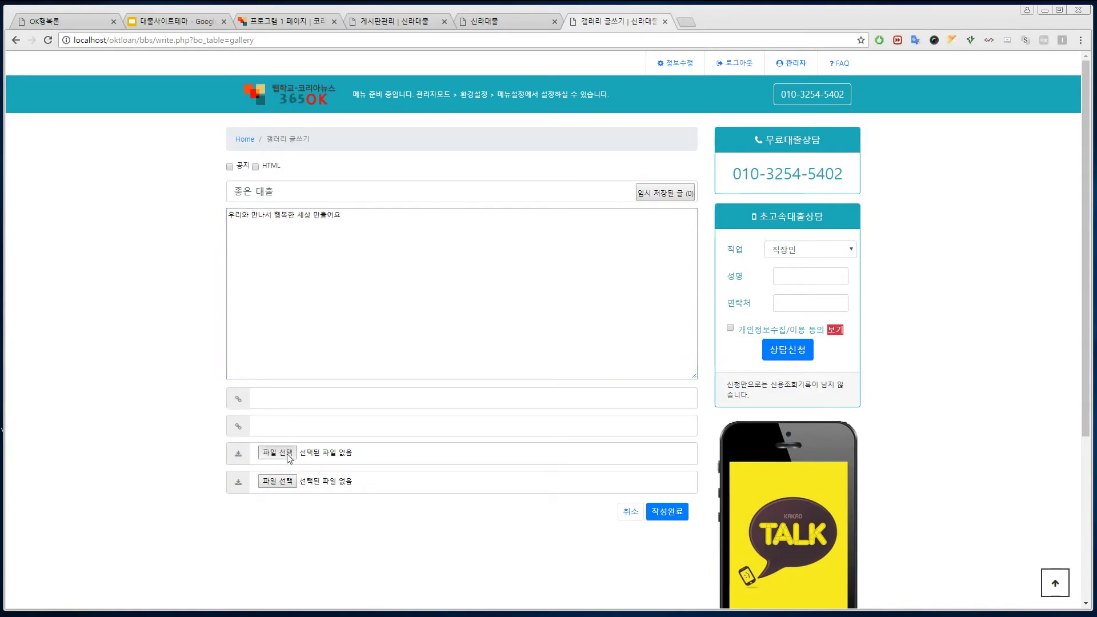
double_click(450, 98)
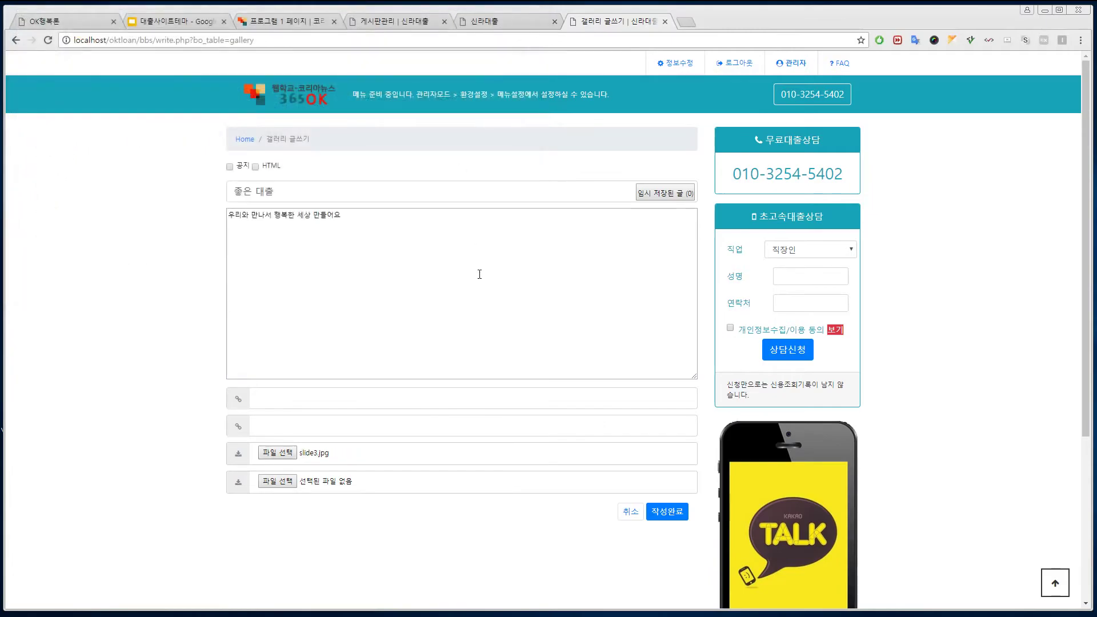
click(663, 513)
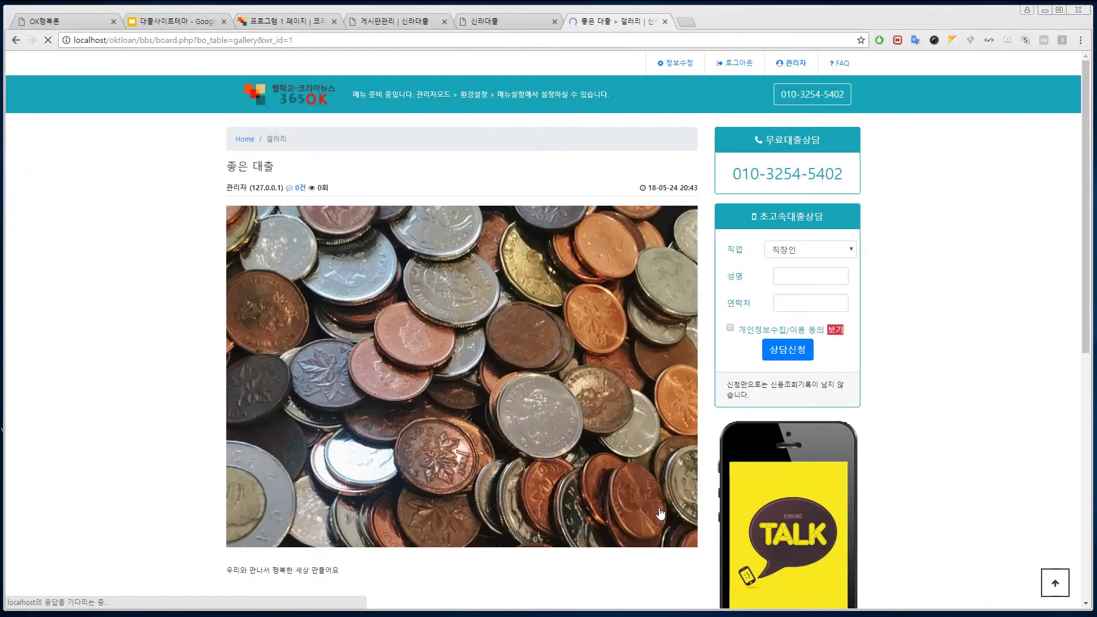
scroll(603, 446, down, 6)
Step: Start a new gallery post titled 직장인대표대출 and copy the title into the body
click(676, 394)
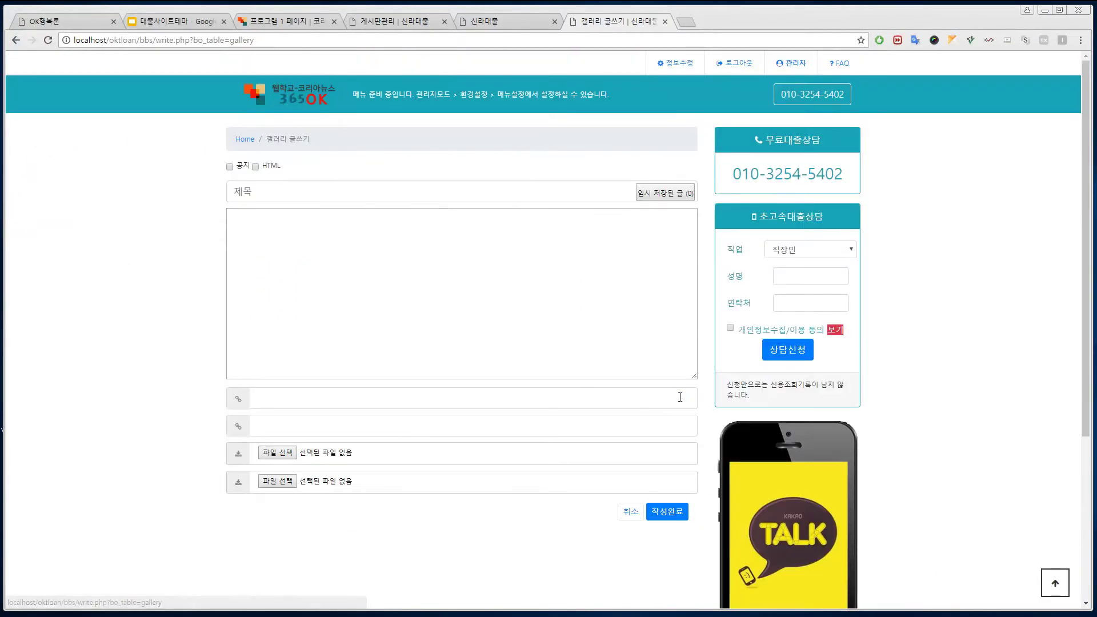
click(344, 196)
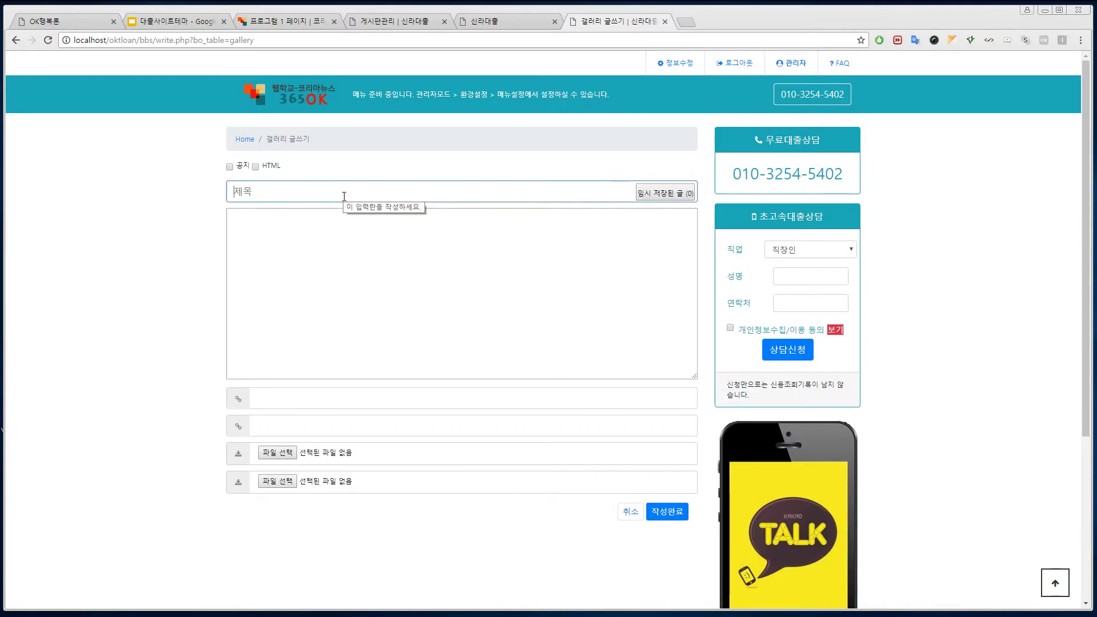
text(직장대)
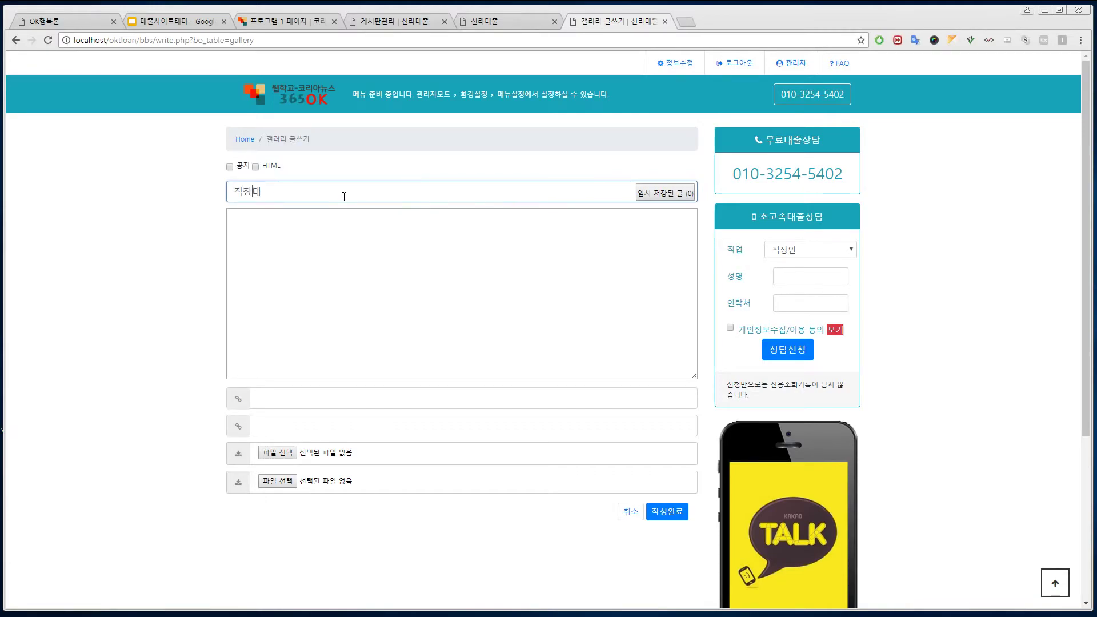
key(BackSpace)
text(인대표대출)
key(ctrl+a)
key(ctrl+c)
click(306, 274)
key(ctrl+v)
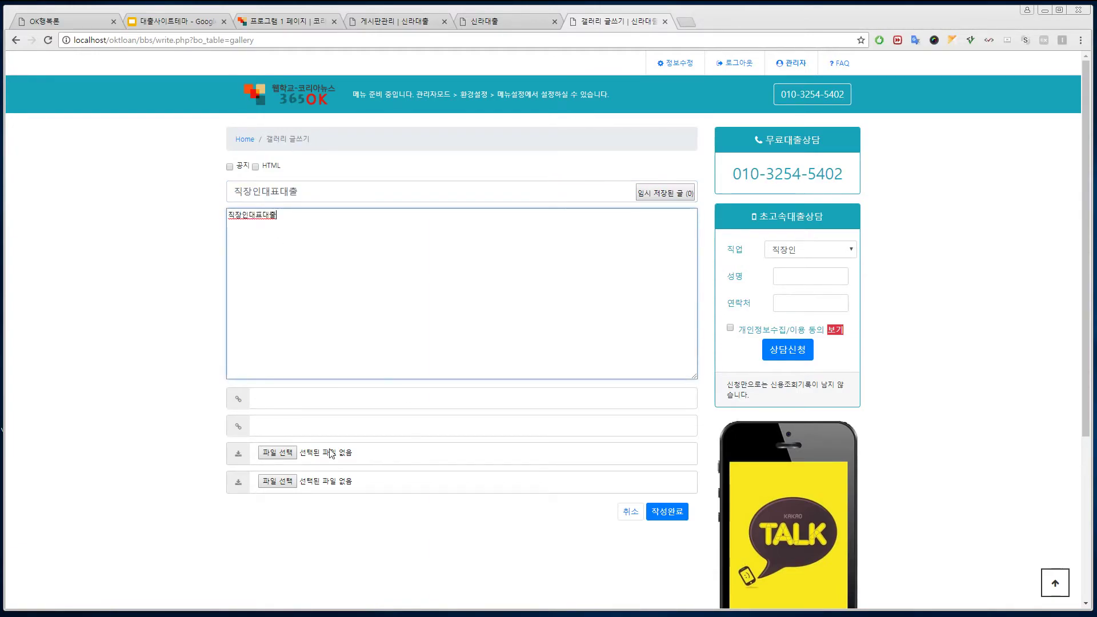
Step: Attach slide2.jpg, then reload the homepage tab to check the slider
click(277, 453)
double_click(389, 103)
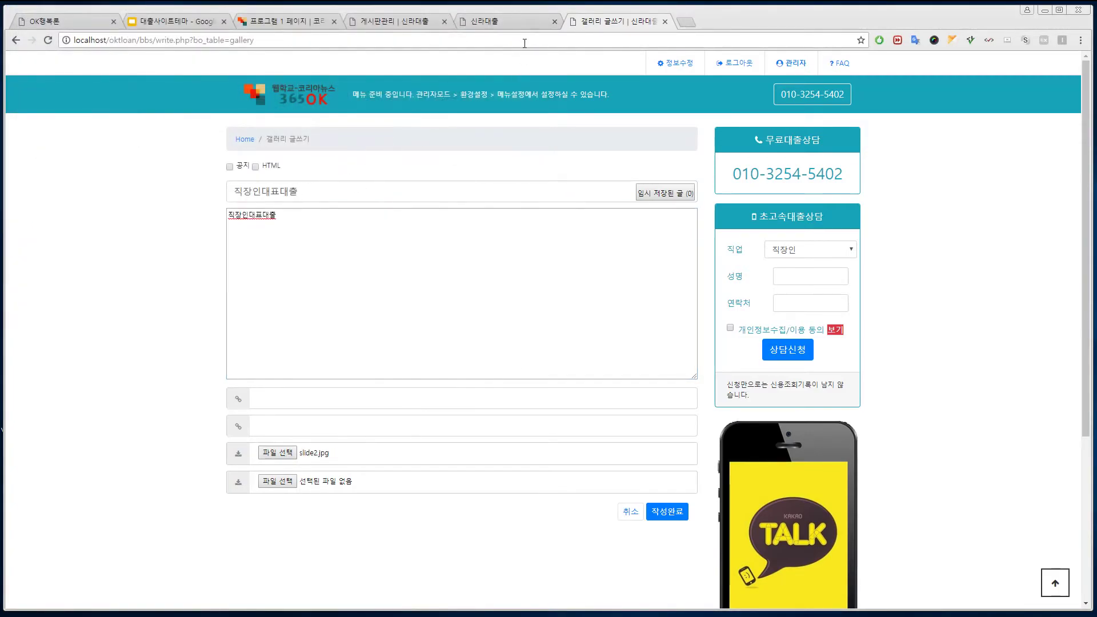
click(512, 21)
click(305, 95)
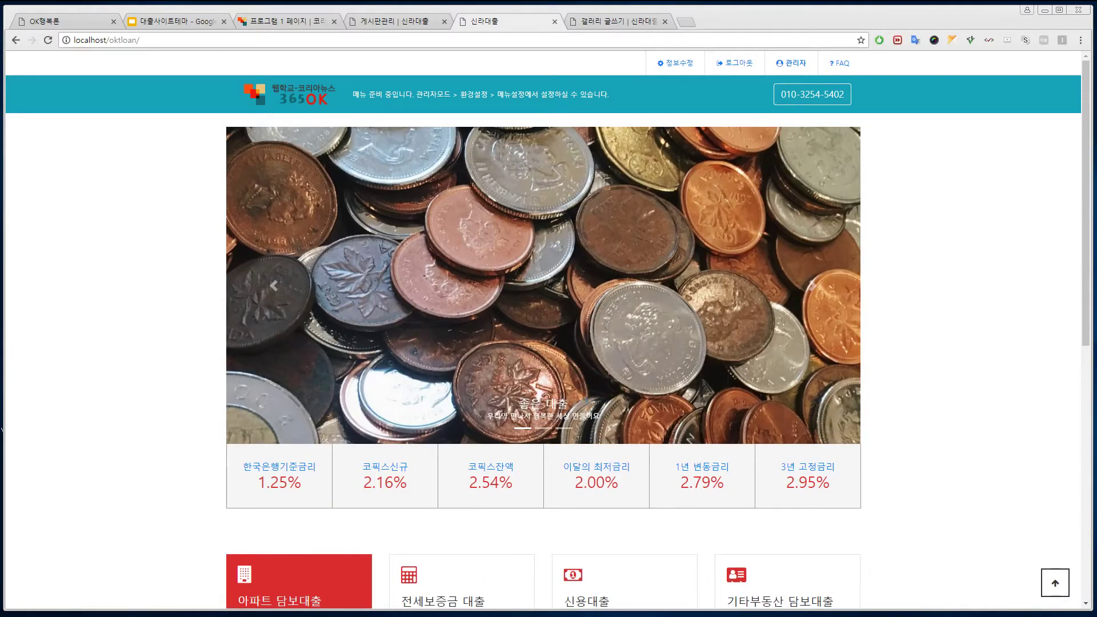
click(612, 21)
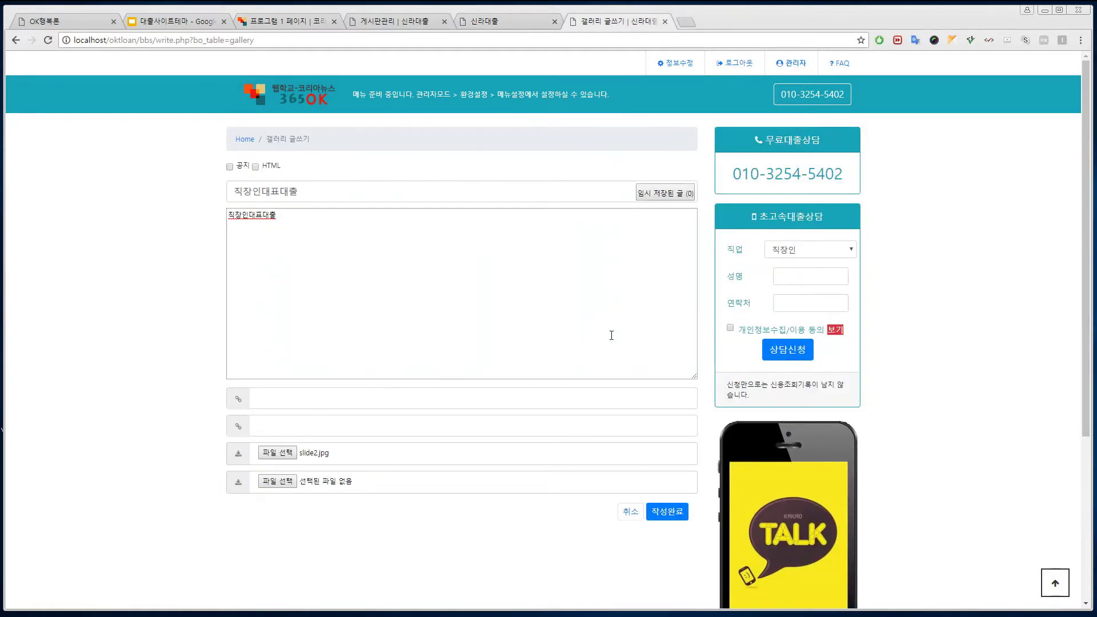
Step: Add more body text, publish the 직장인대표대출 post, and open another new-post form
click(297, 215)
text(ㄴㅇㄹㄴ)
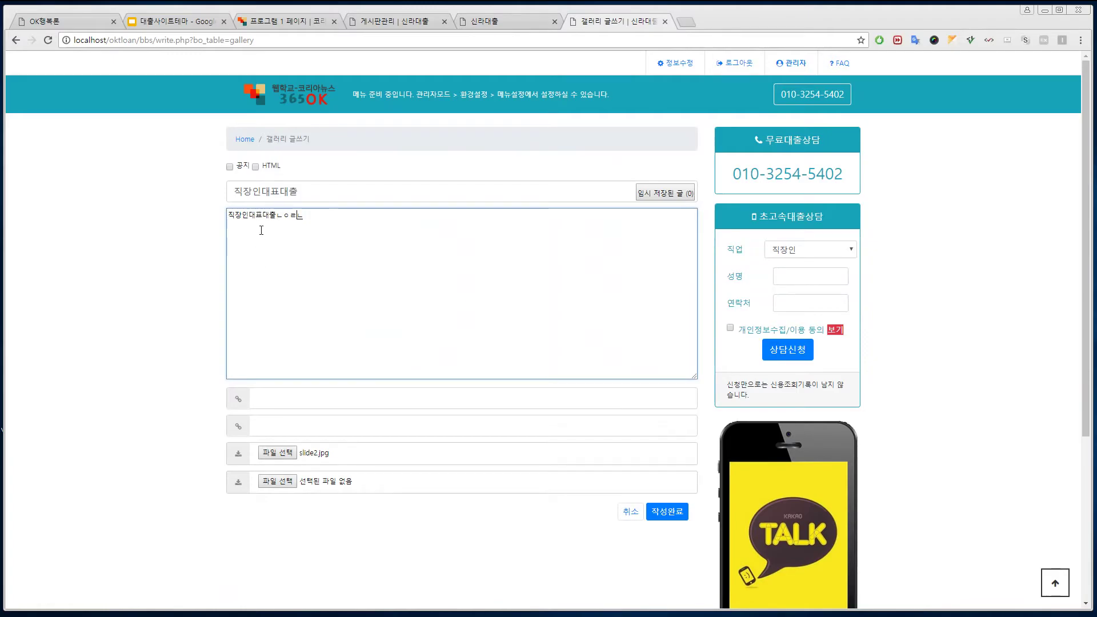
click(672, 512)
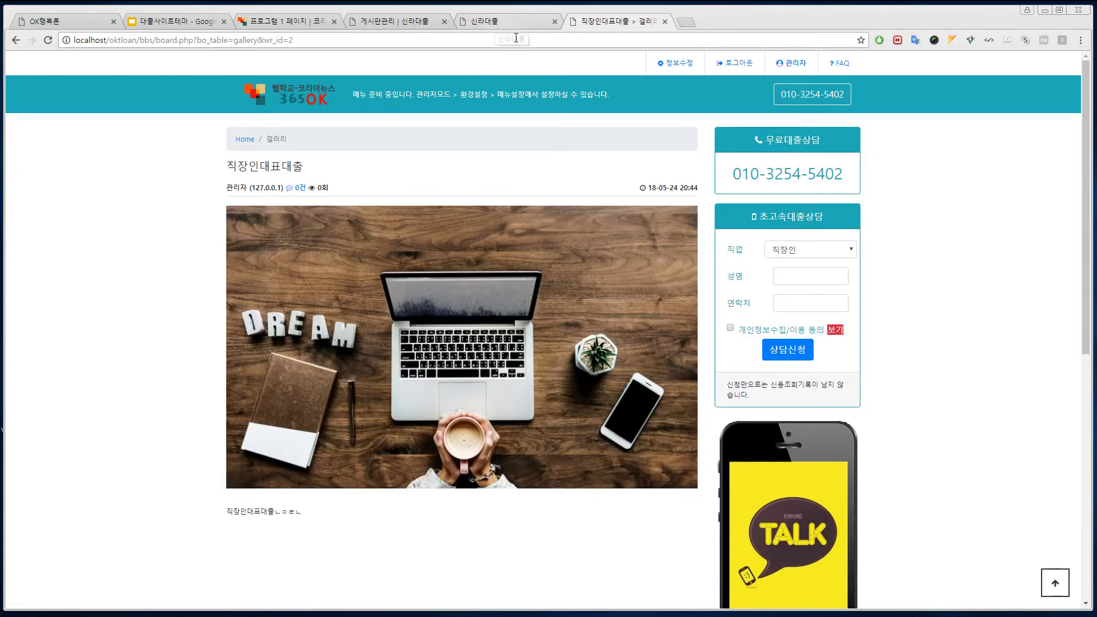
scroll(621, 487, down, 5)
click(675, 387)
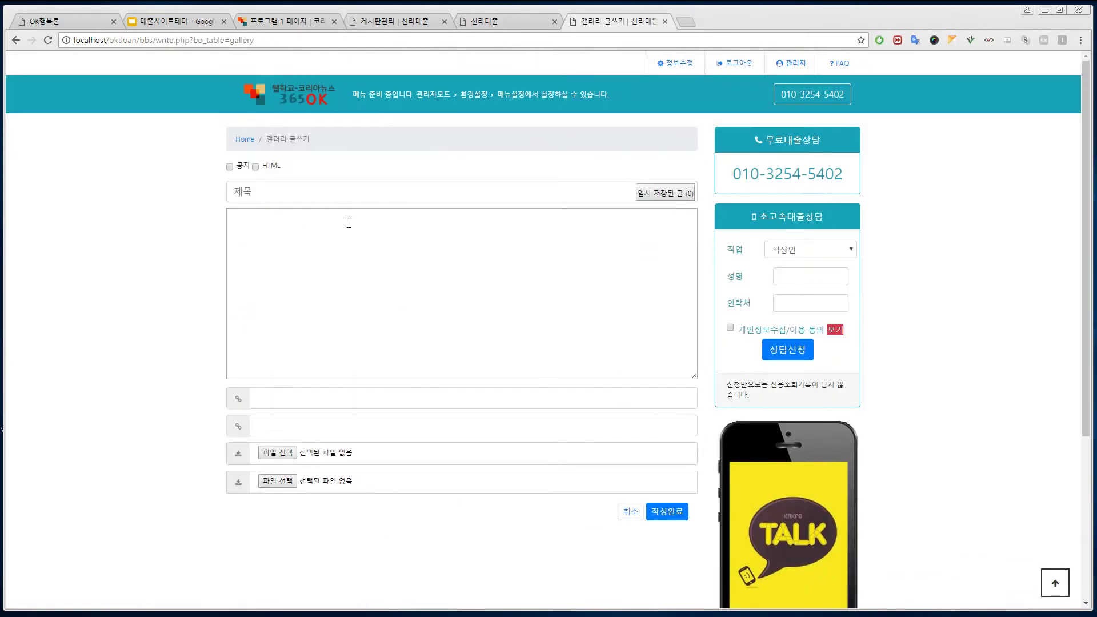
Step: Enter the 주부대출 post text, attach slide1.jpg, and publish it
click(337, 200)
text(주)
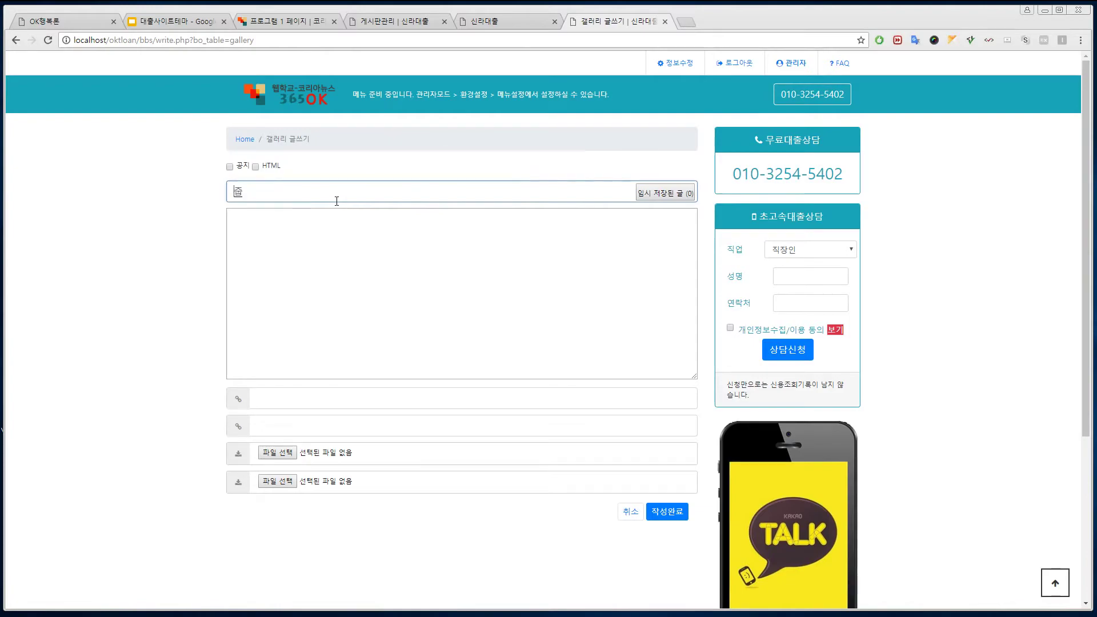
text(부대출)
text(신)
text(라)
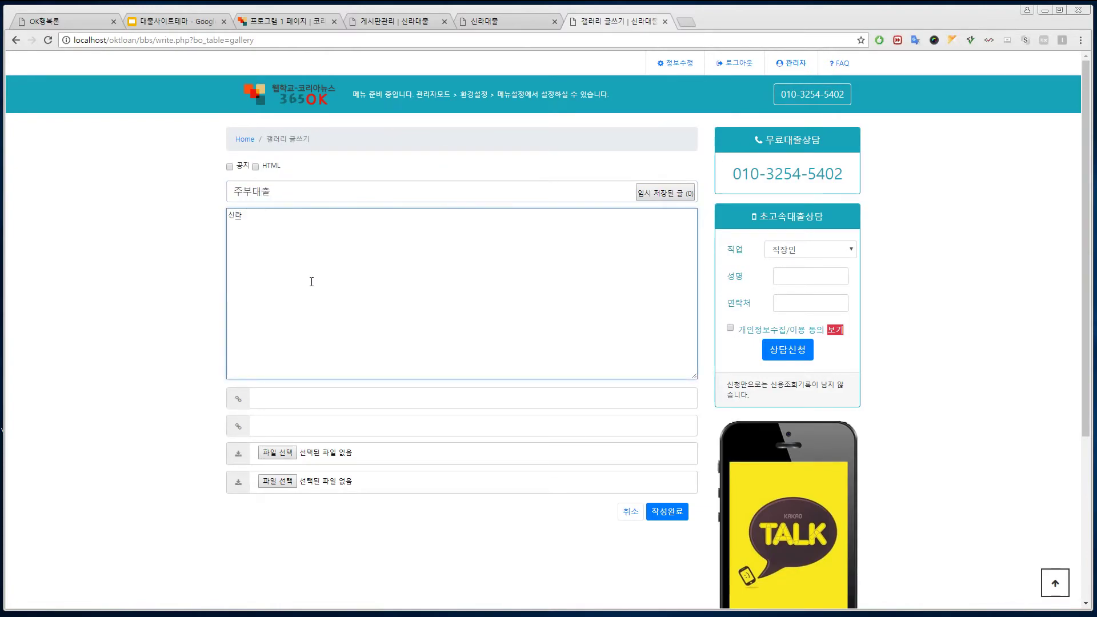
text(ㄷ)
text( 누구나 대출)
click(329, 458)
double_click(323, 106)
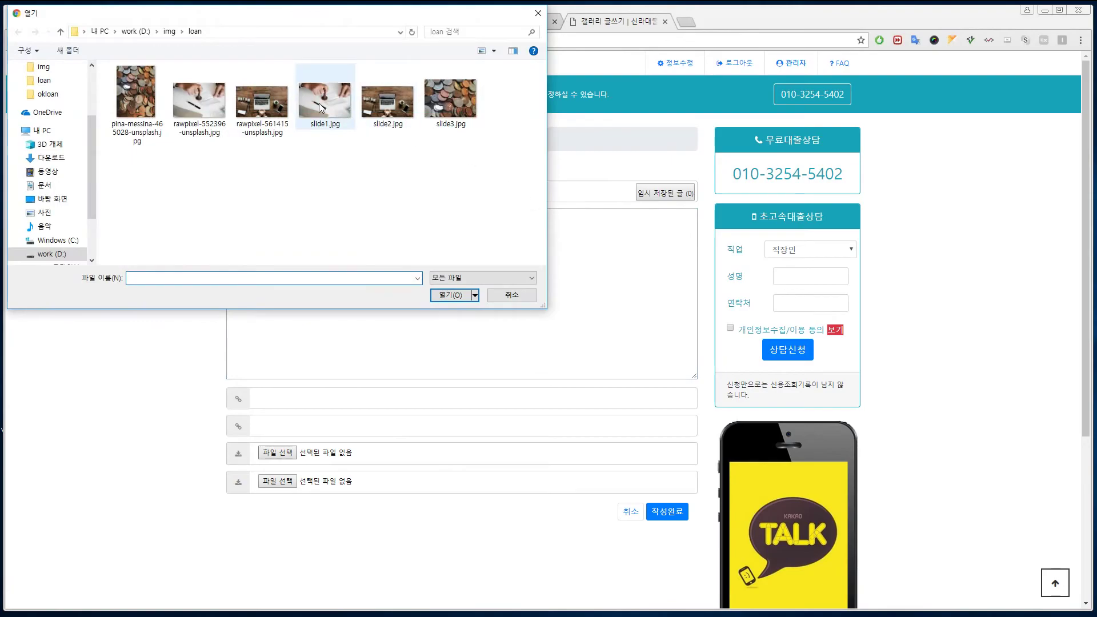
click(669, 510)
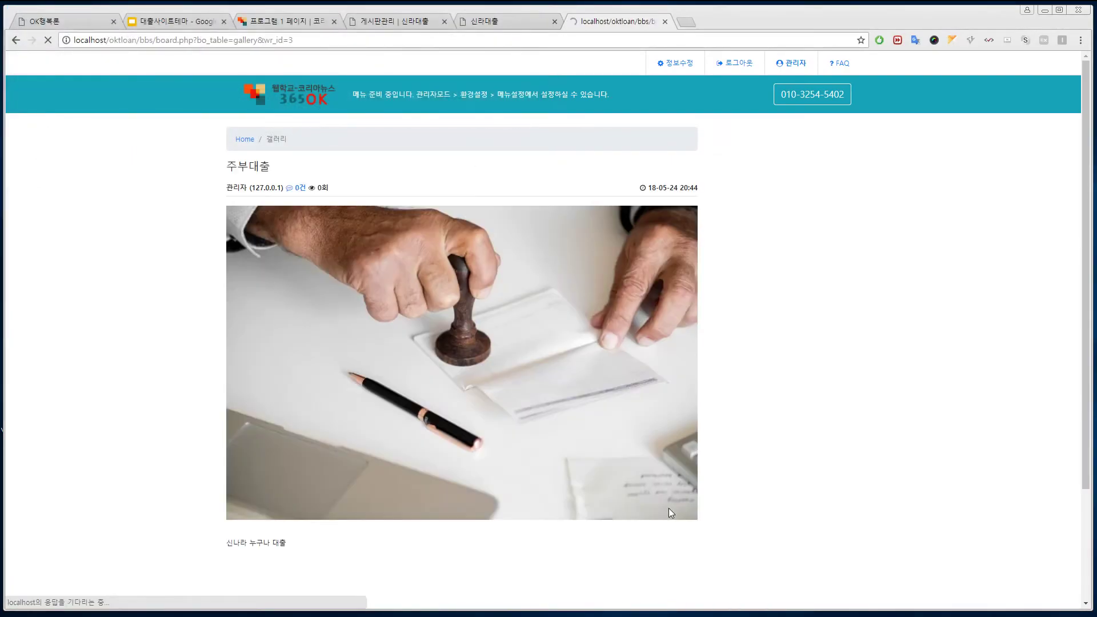
Step: View the homepage slider via the logo and close the duplicate homepage tab
click(272, 95)
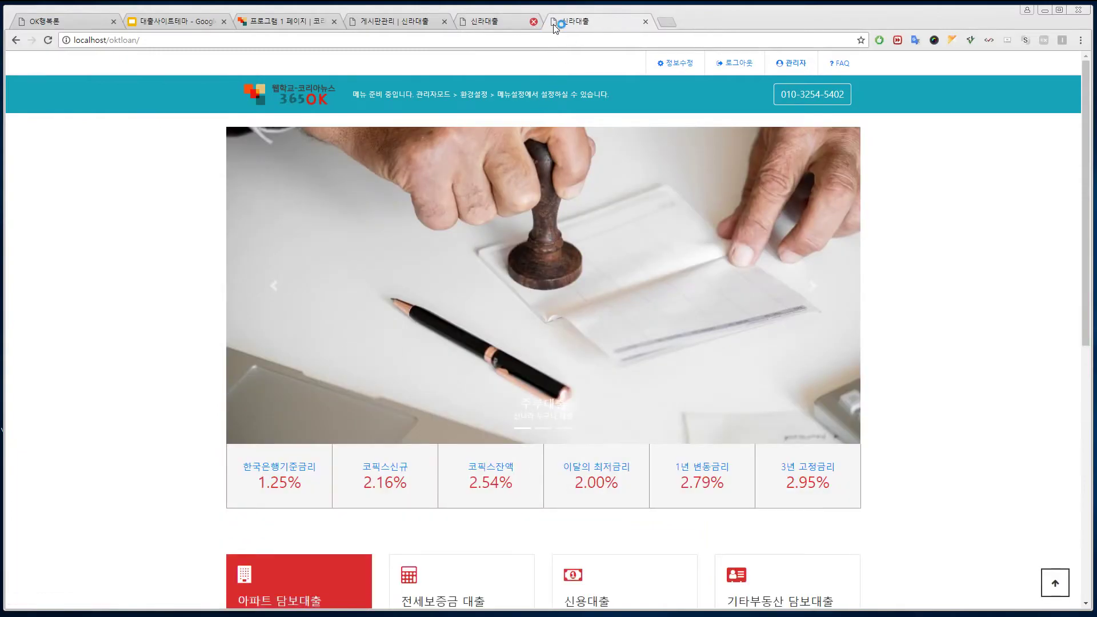
click(555, 21)
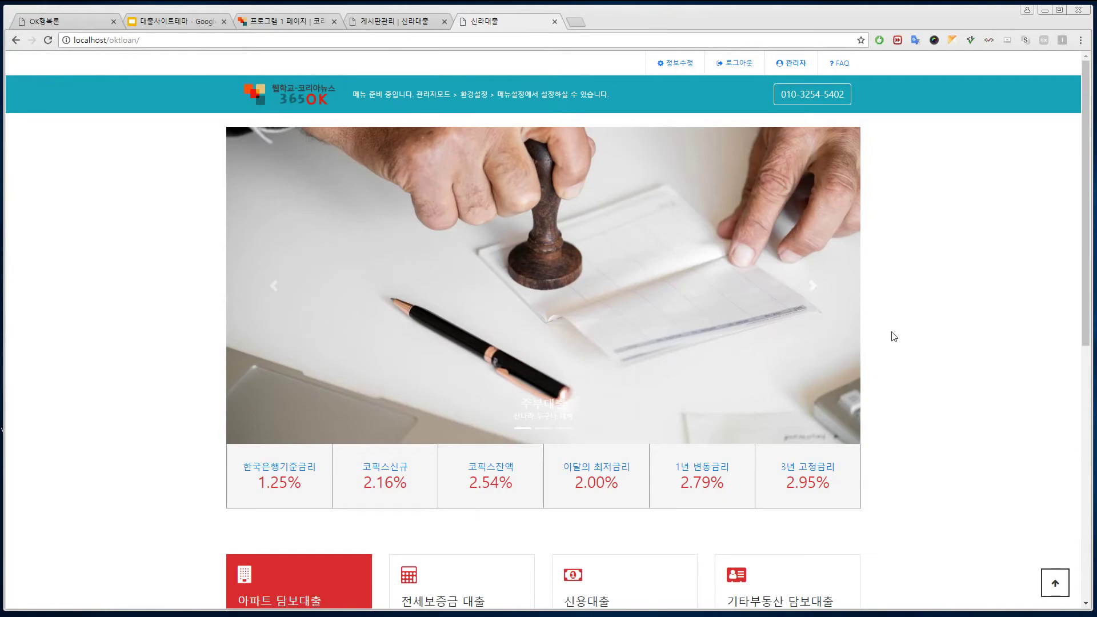
drag(1089, 263, 1046, 250)
Step: Look over the live OK행복론 reference site, then return to the 게시판관리 admin tab
click(71, 23)
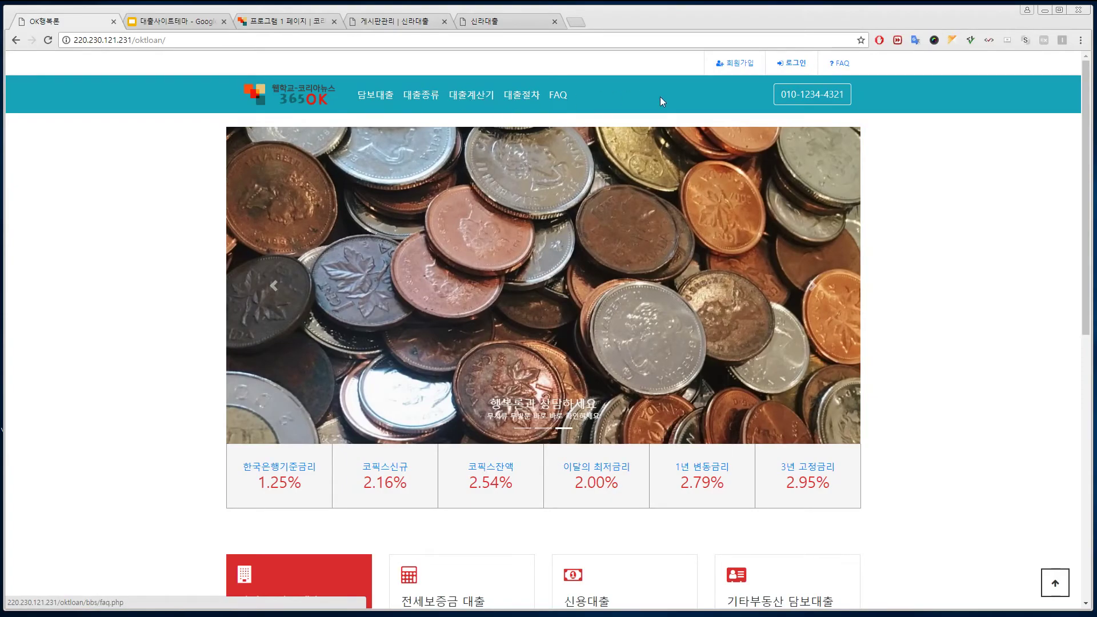
click(383, 23)
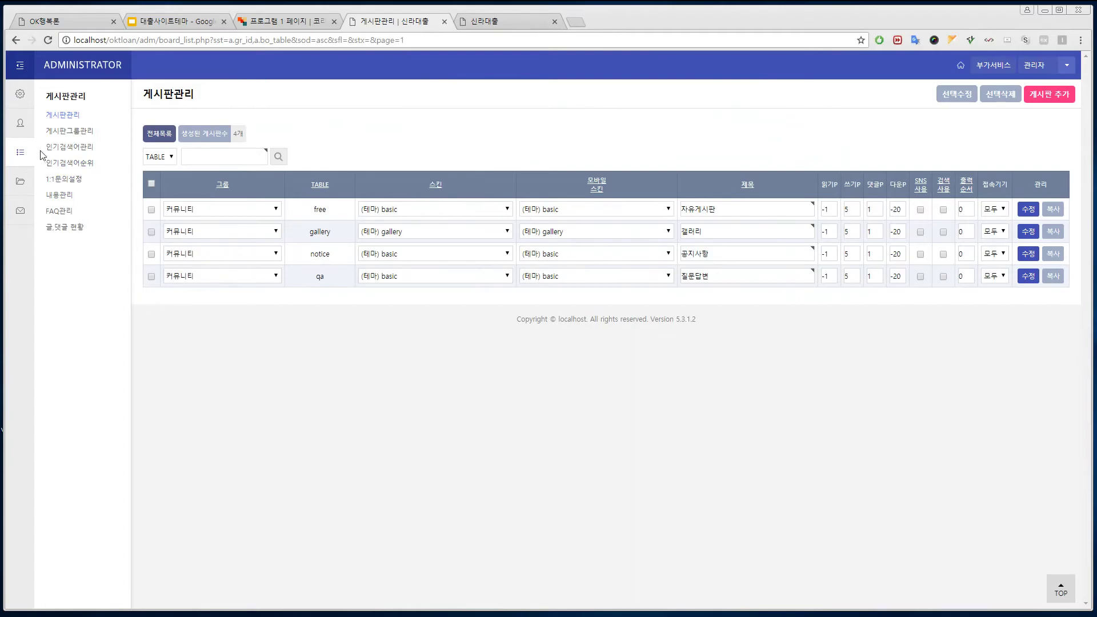
Step: Select /theme/okloan/apart.php in the 메뉴추가설명 guide, then go to 메뉴설정
click(20, 181)
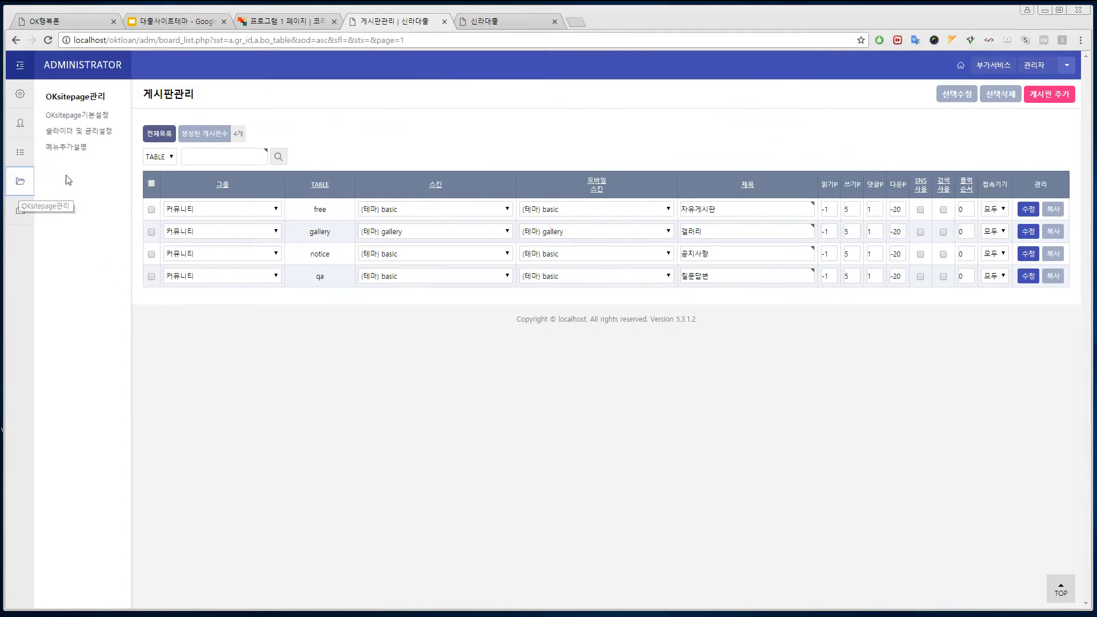
click(72, 147)
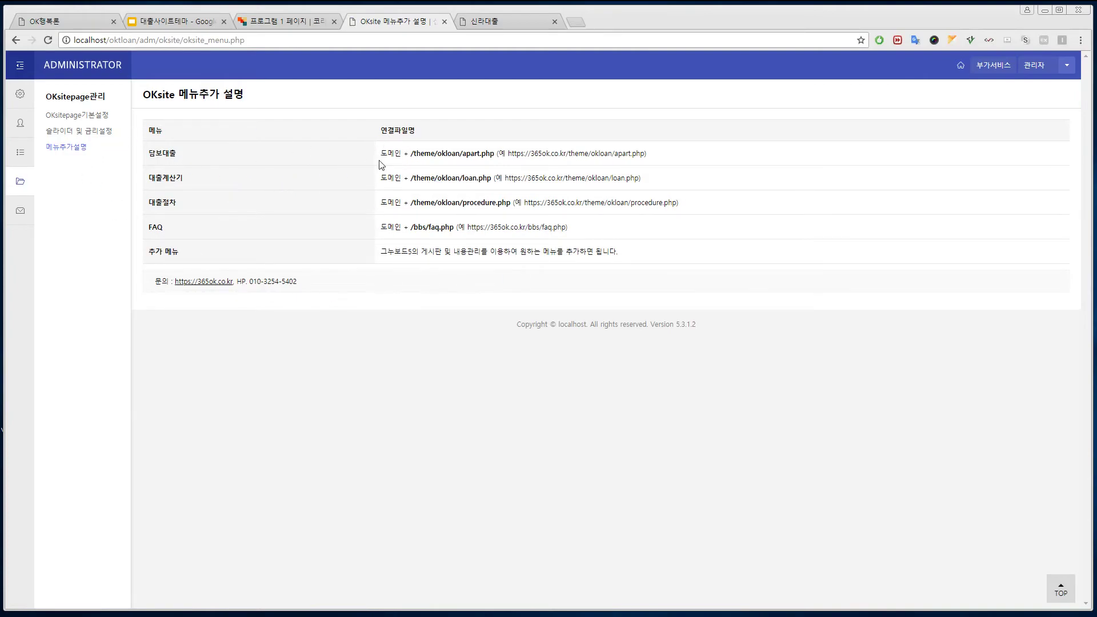
drag(421, 155, 495, 154)
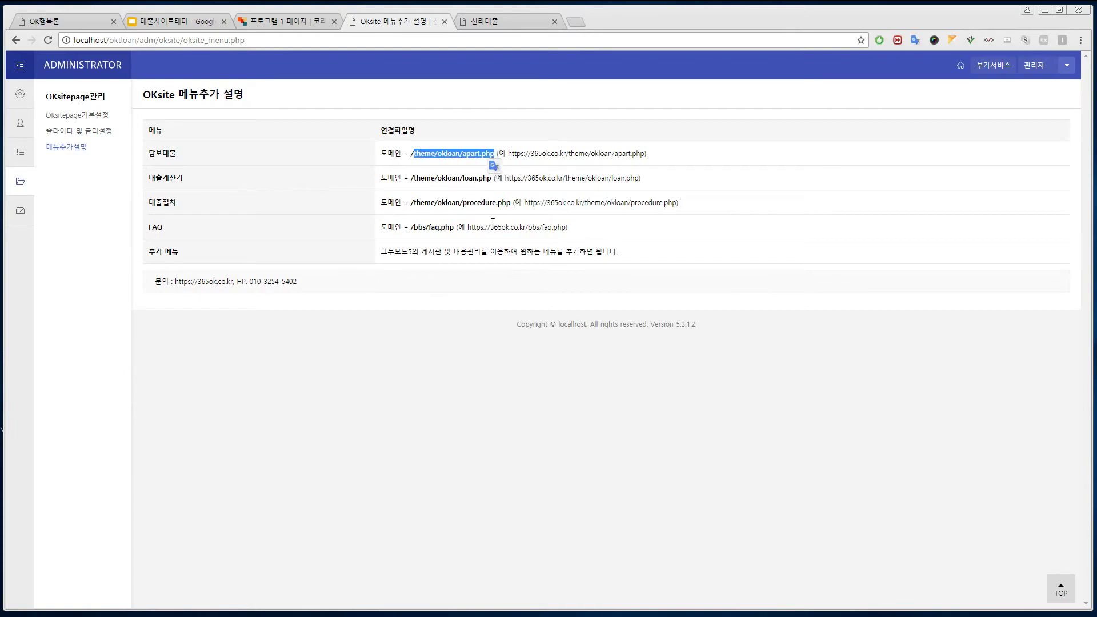
click(464, 166)
drag(495, 153, 411, 155)
key(ctrl+c)
click(20, 102)
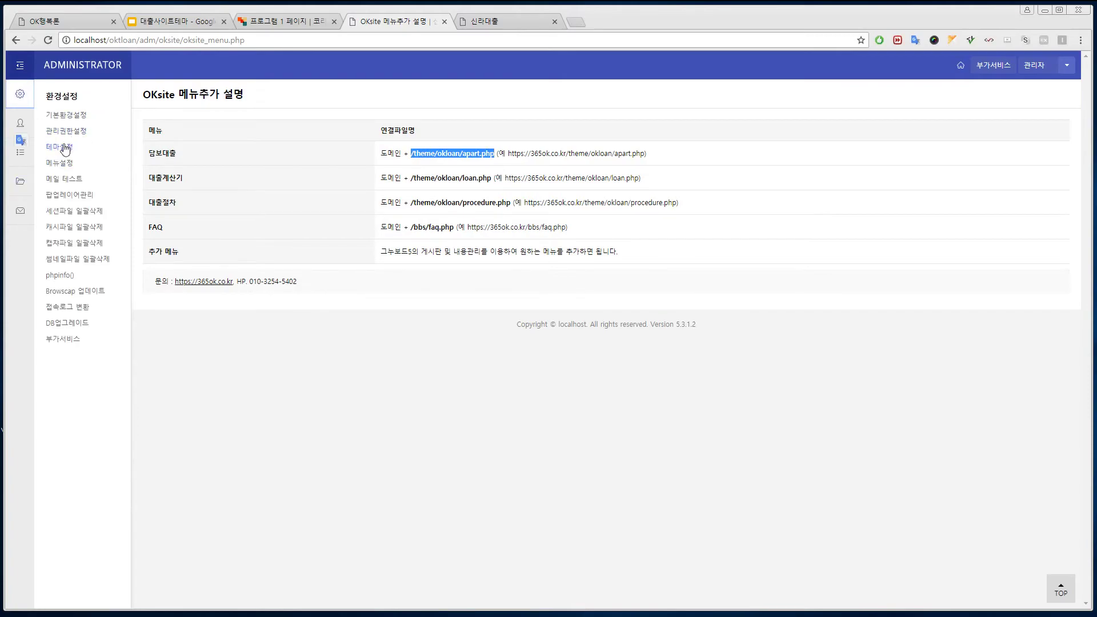
click(66, 165)
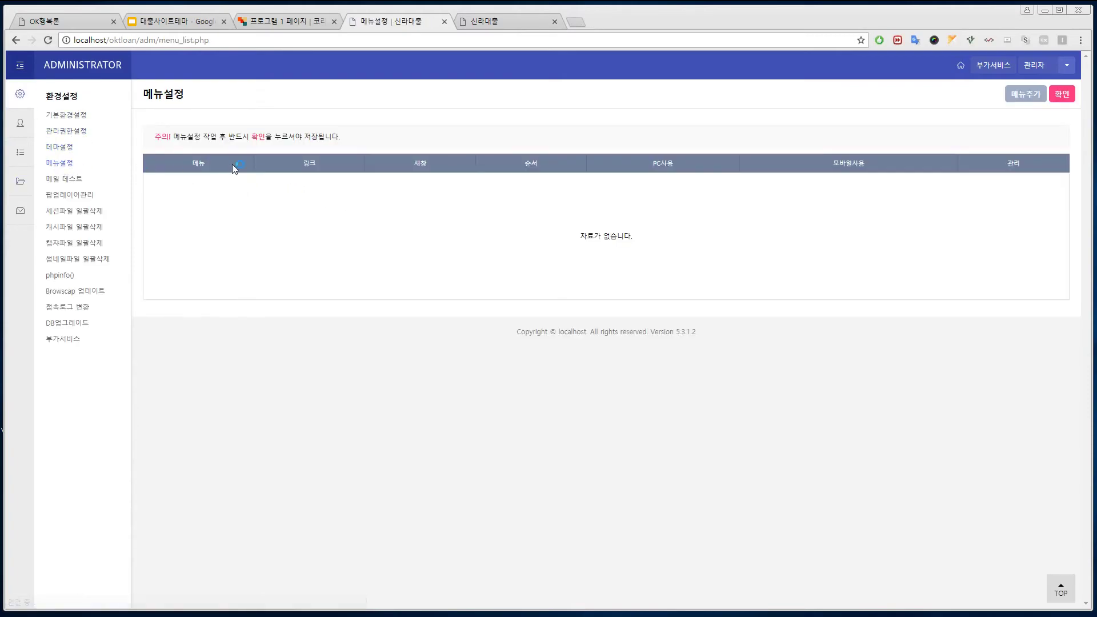
click(1026, 94)
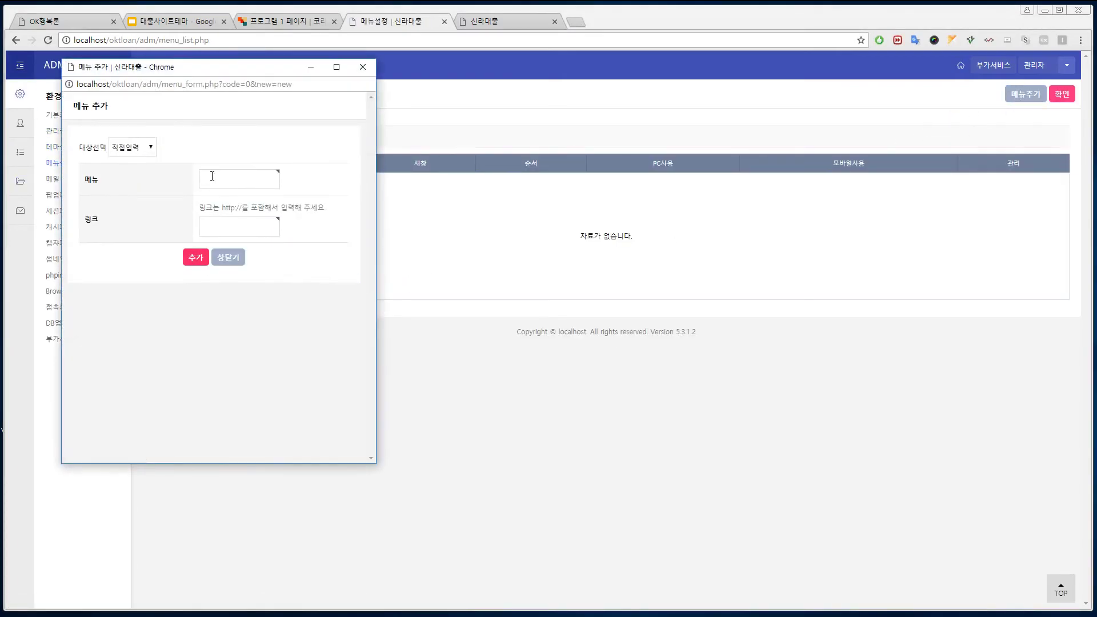
click(214, 178)
text(ㄷ)
text(보대출)
click(223, 226)
key(ctrl+v)
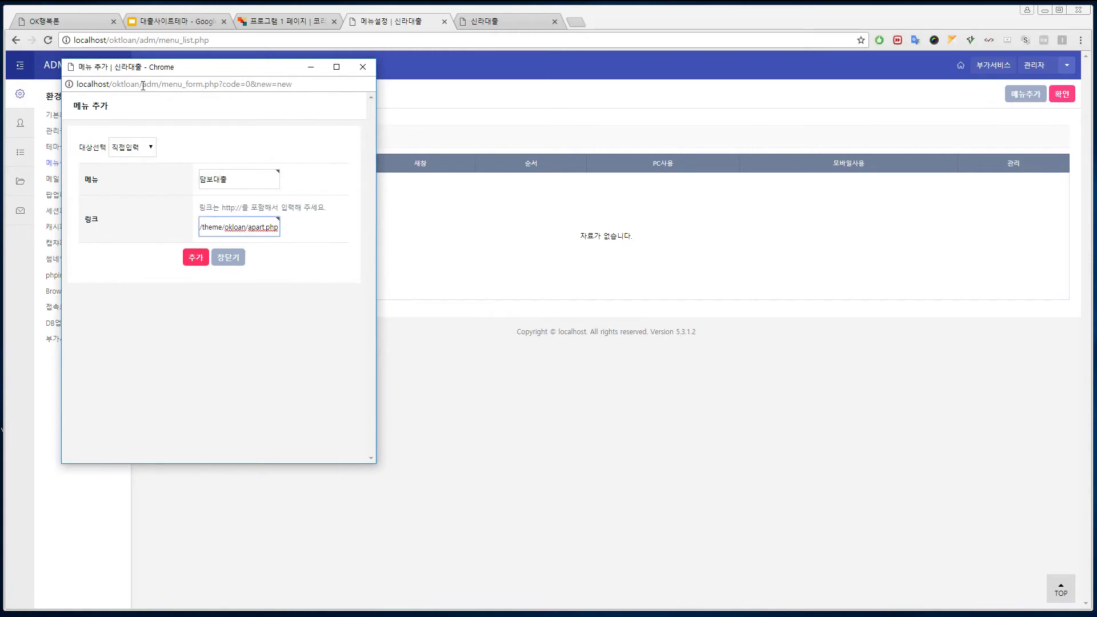
drag(143, 85, 76, 84)
key(ctrl+c)
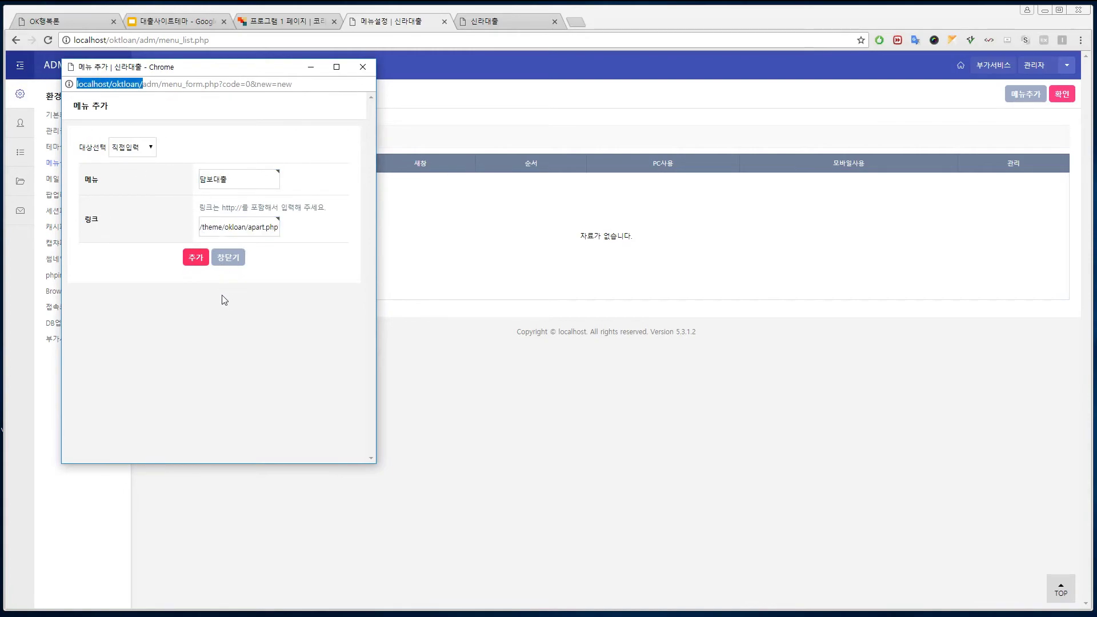
click(202, 228)
key(ctrl+v)
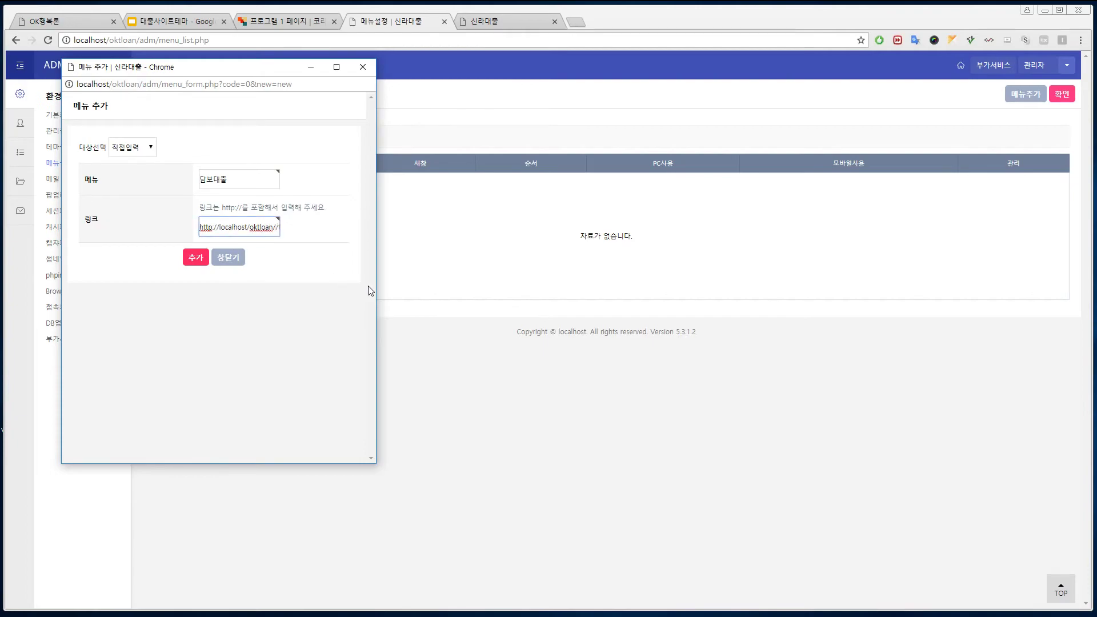
key(Delete)
click(195, 257)
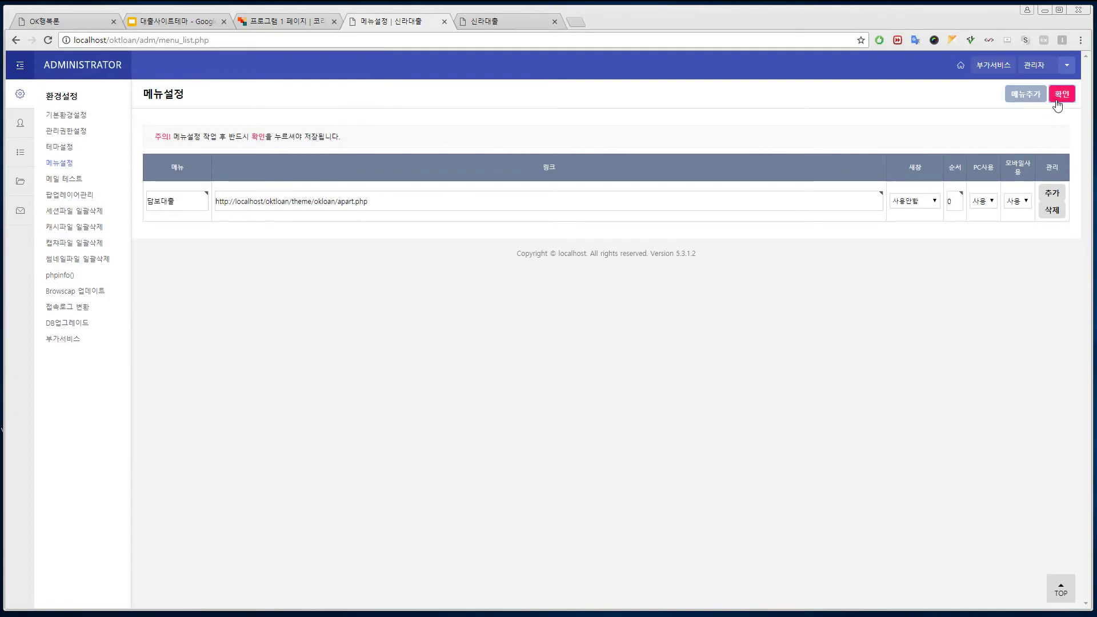
click(1058, 103)
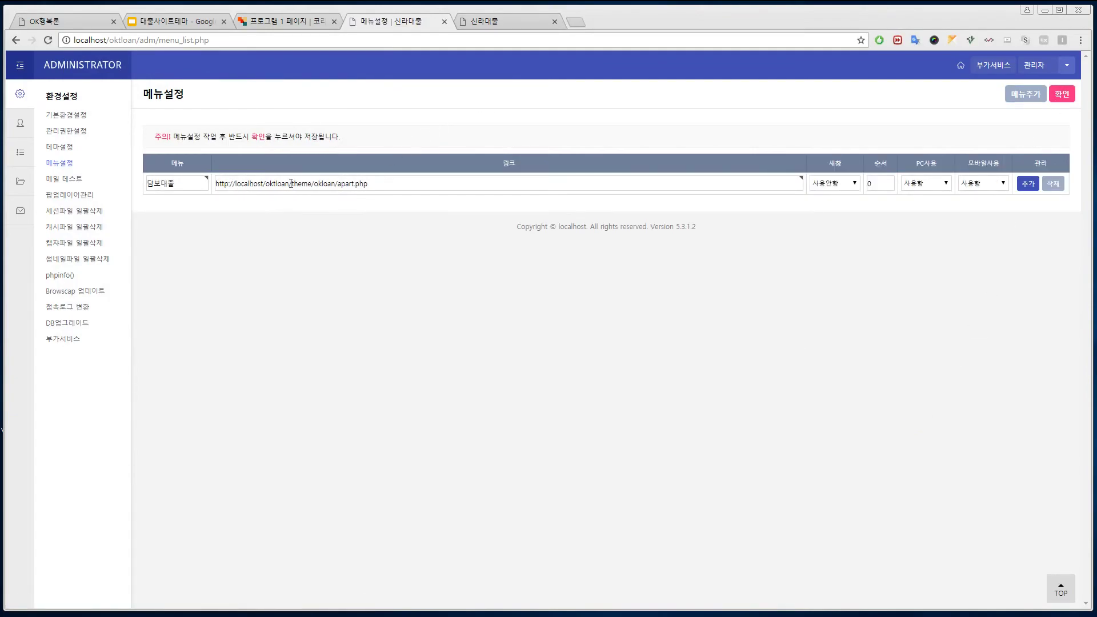
Step: Review the saved link, then reload the loan site's home page to show the new menu
drag(291, 183, 186, 187)
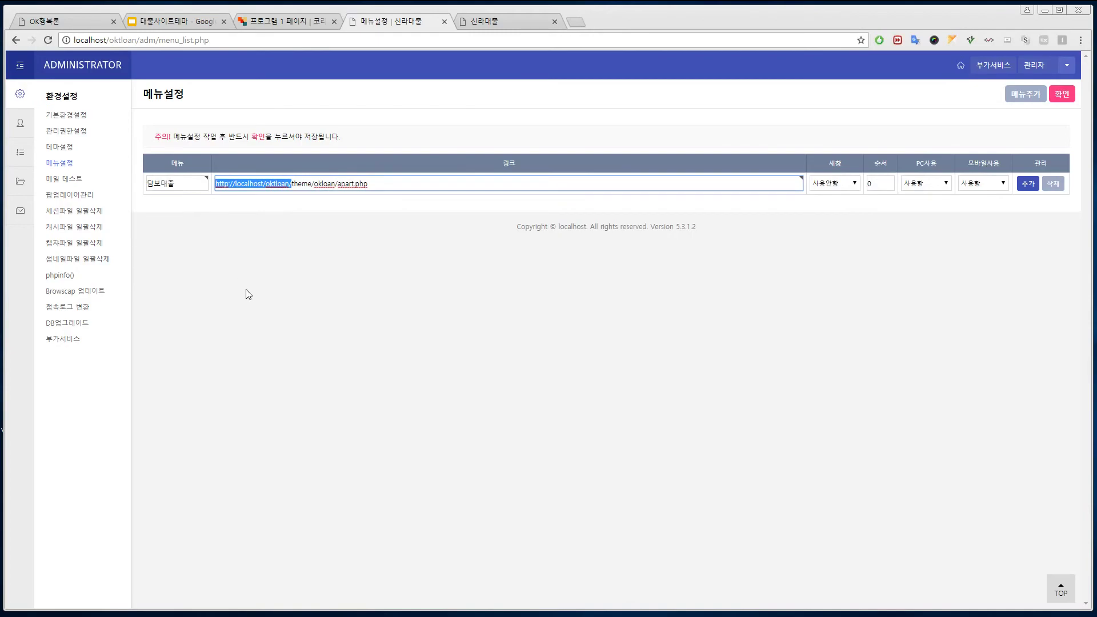
click(292, 184)
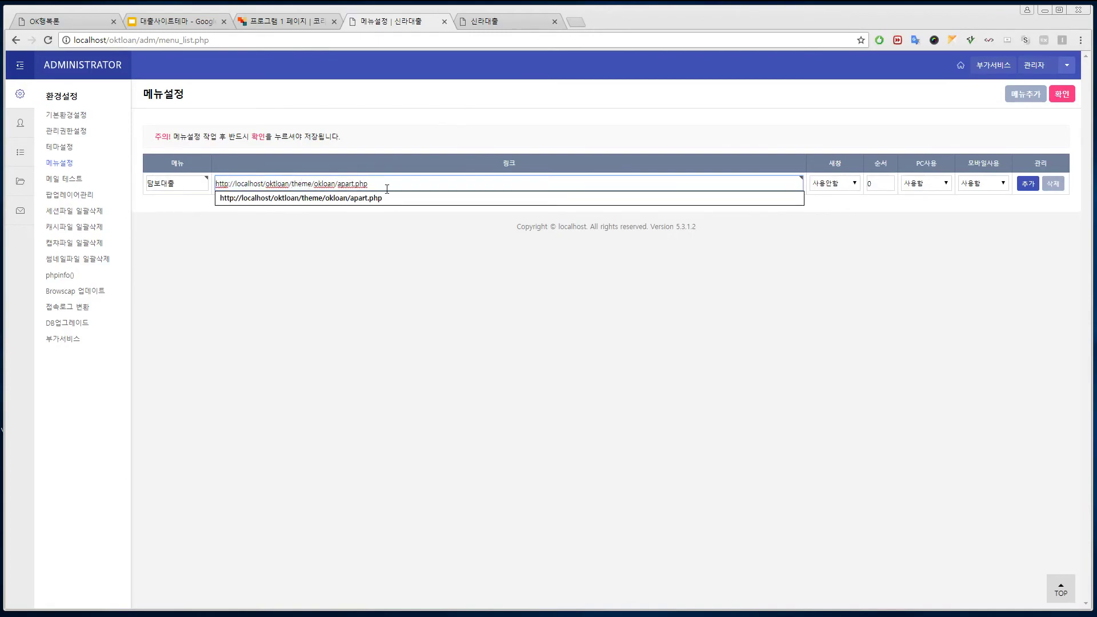
click(421, 295)
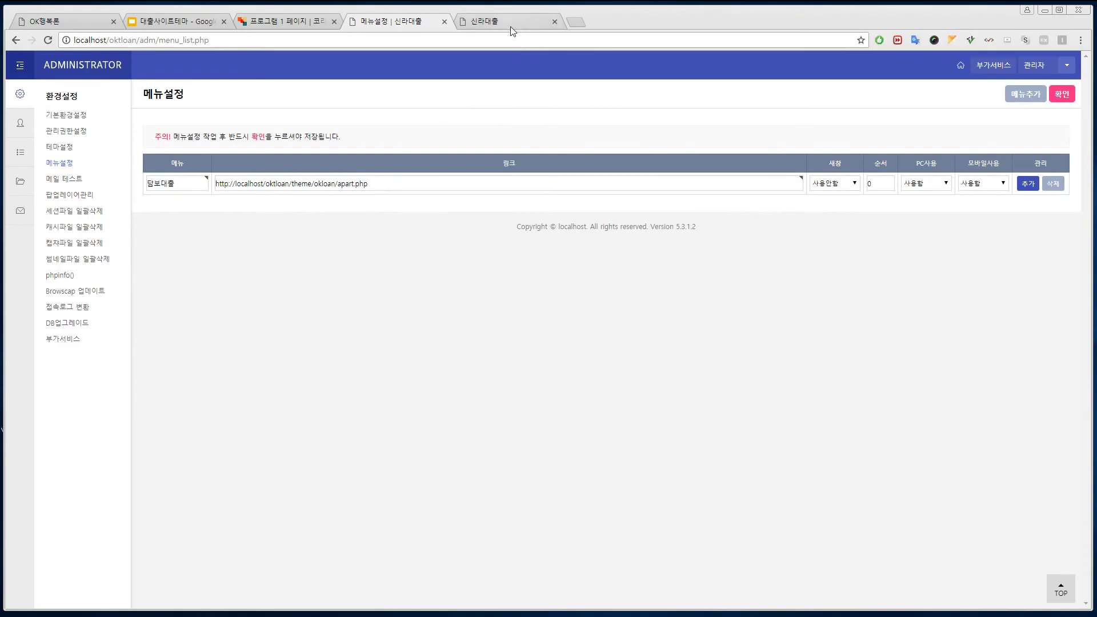
click(509, 21)
key(F5)
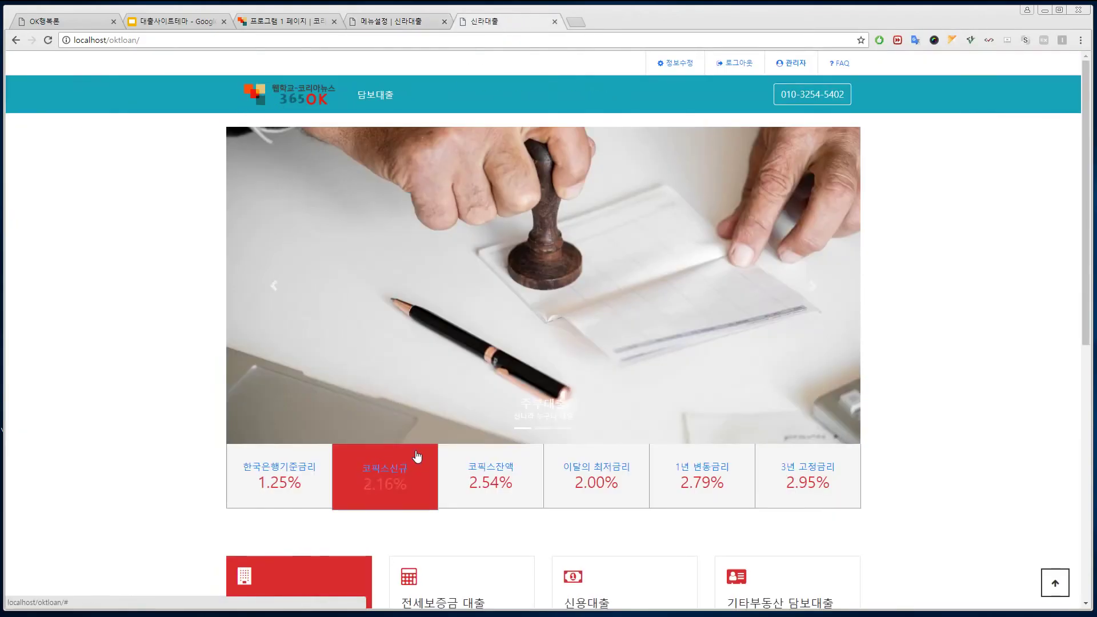
Step: Open 담보대출 from the site header to verify the apartment-loan page, then reopen the 메뉴추가설명 guide
click(376, 97)
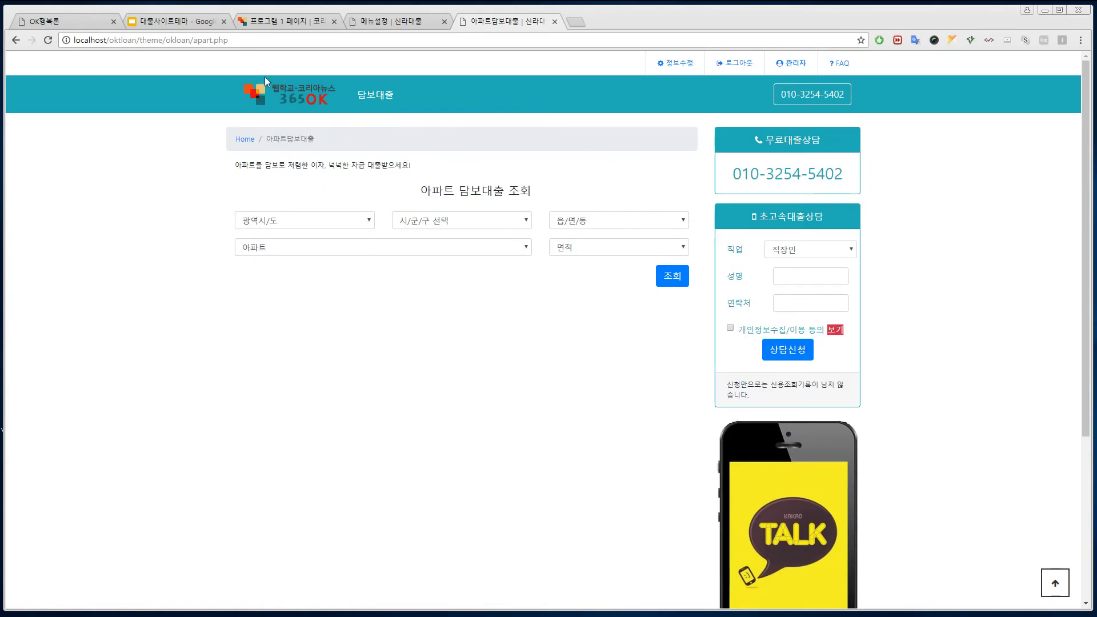
click(385, 23)
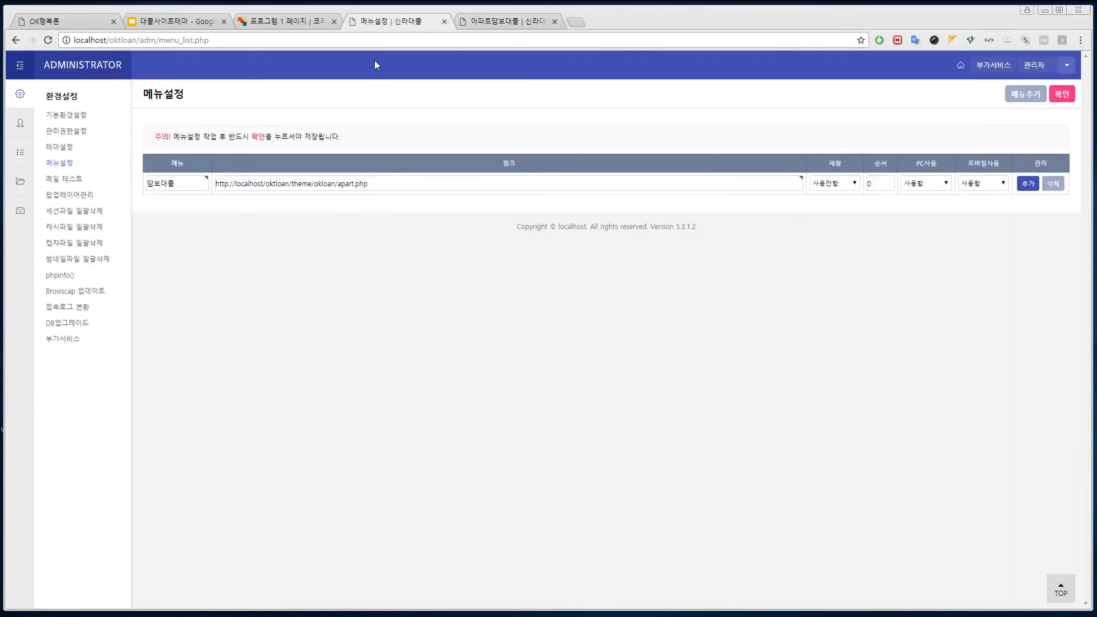
click(19, 182)
click(62, 146)
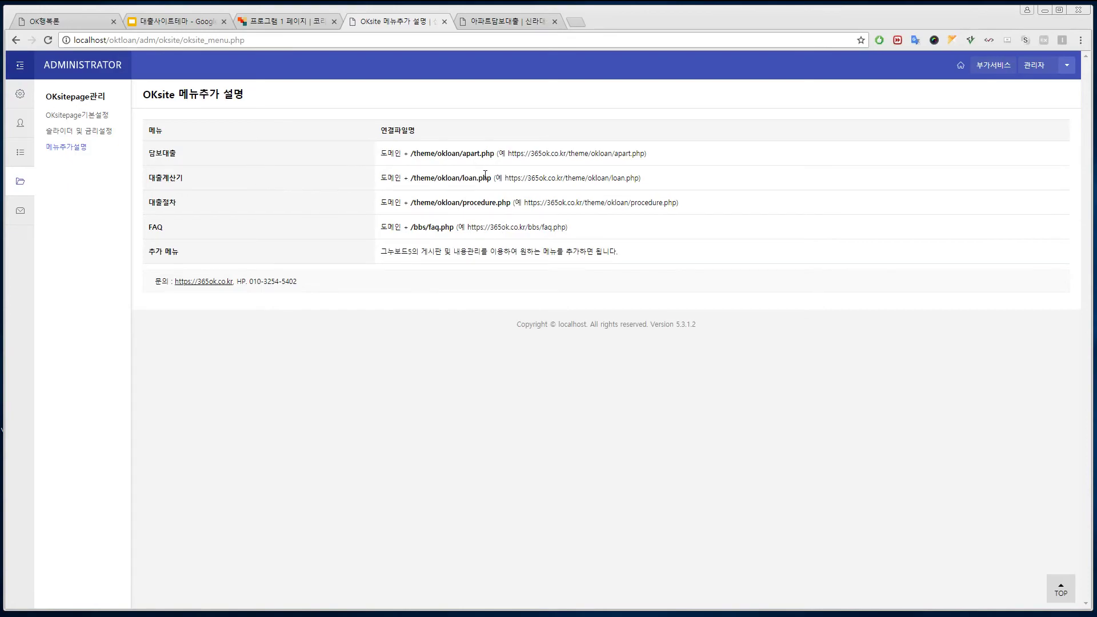
Step: Select the /theme/okloan/loan.php path, then open the 메뉴 추가 form in 메뉴설정
drag(483, 180, 411, 181)
key(ctrl+c)
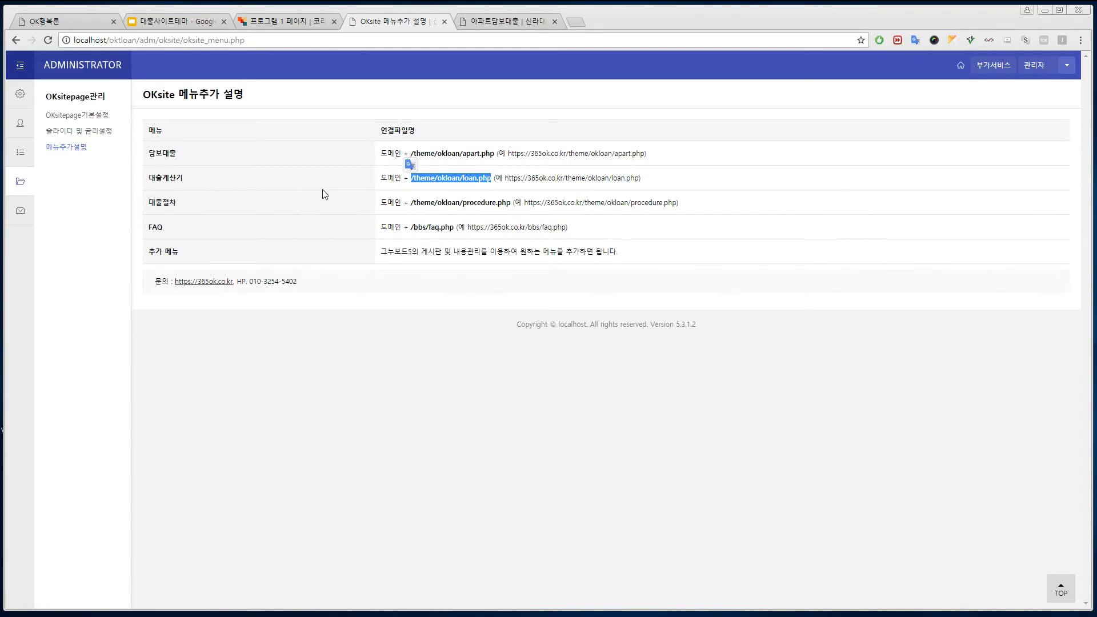
click(21, 96)
click(60, 163)
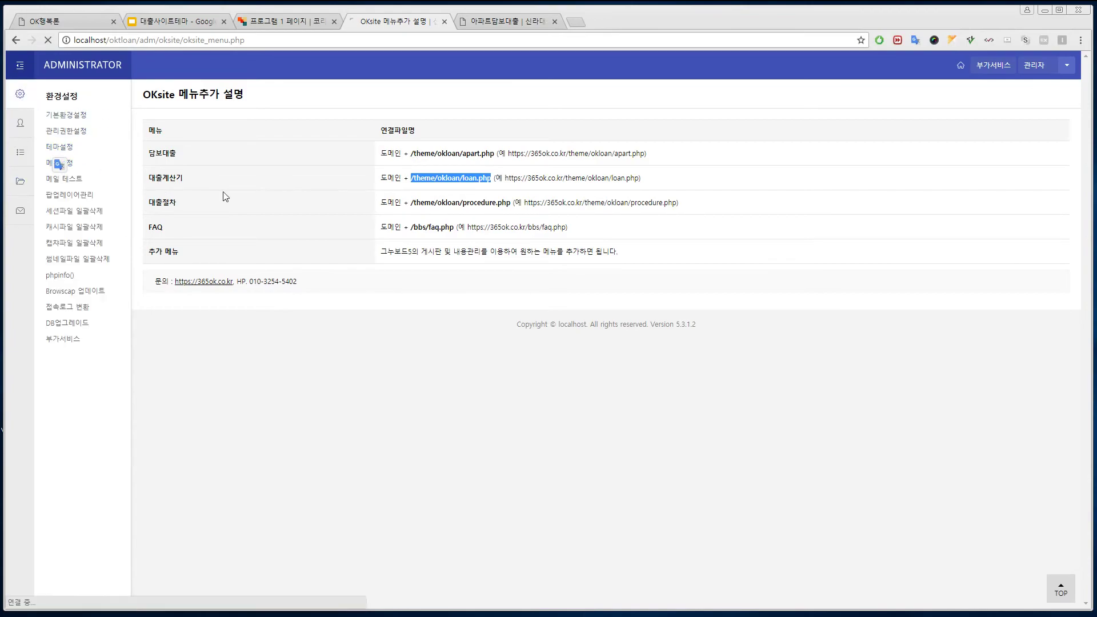
click(1026, 94)
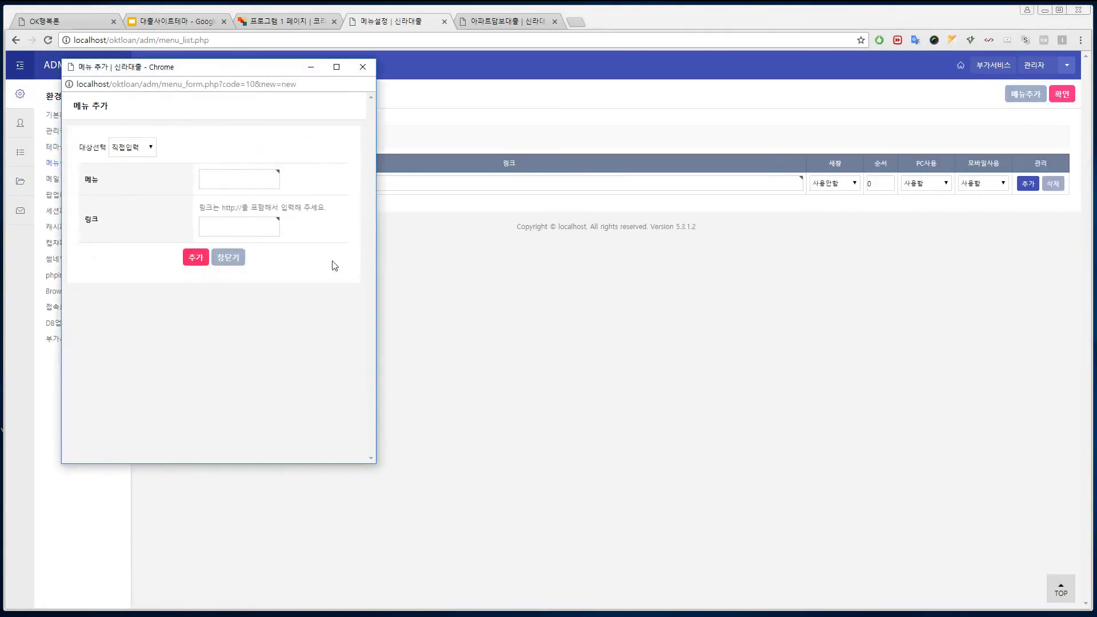
click(232, 184)
click(237, 225)
key(ctrl+v)
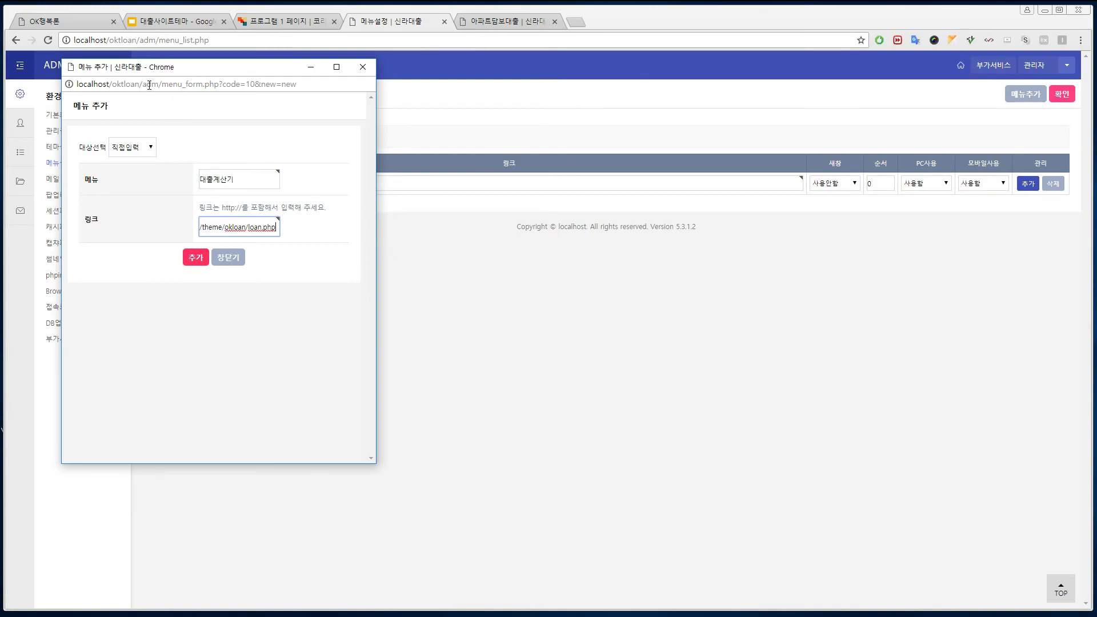
click(145, 84)
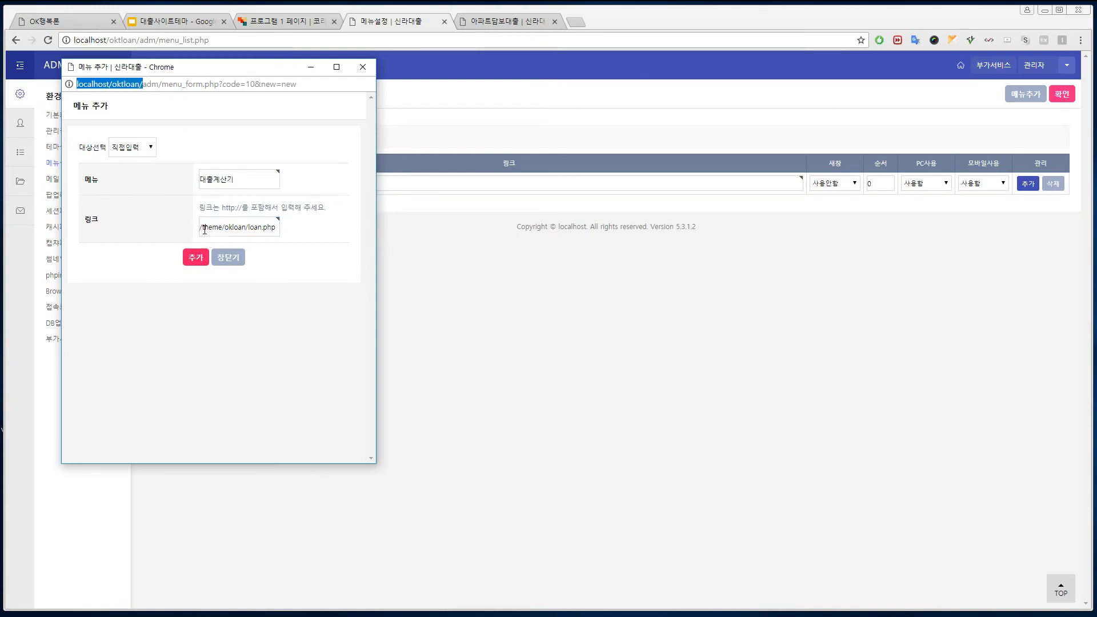
click(201, 232)
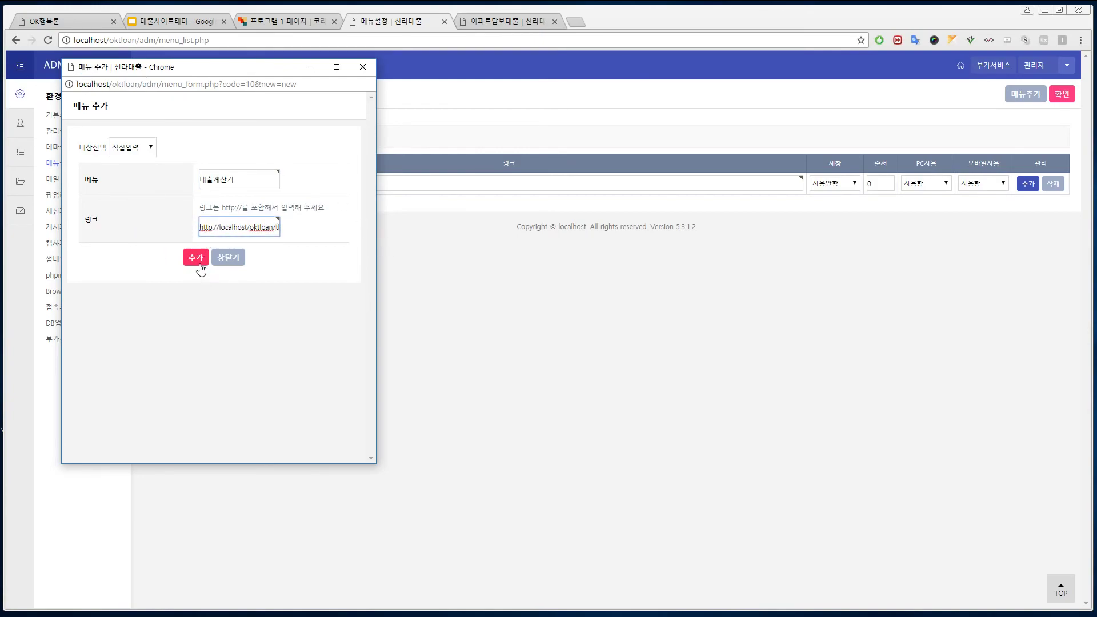
click(196, 262)
click(1060, 96)
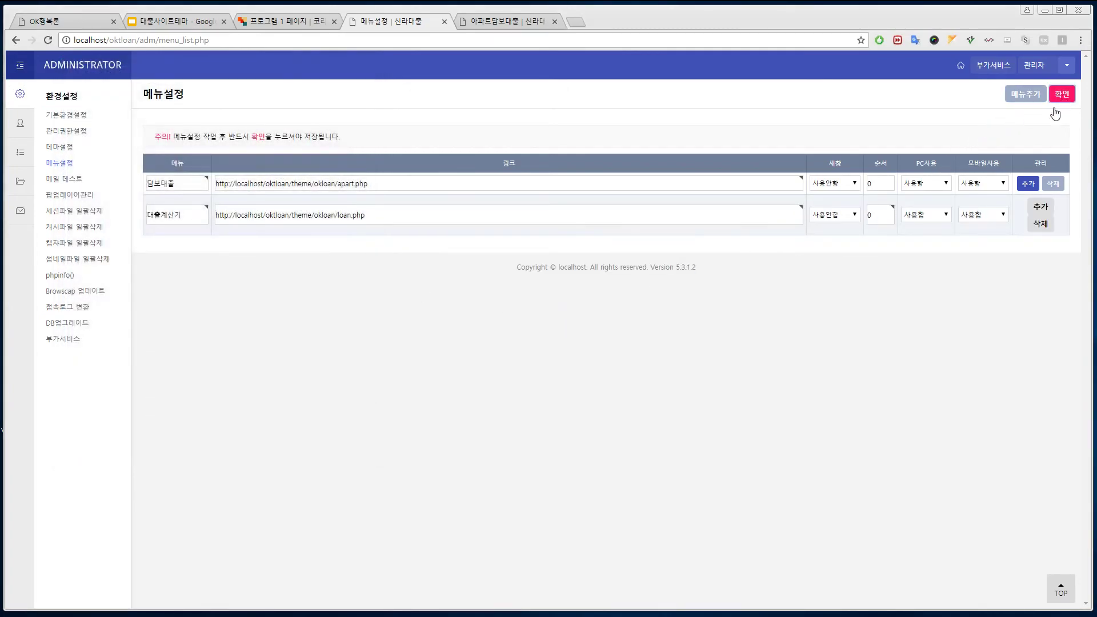
click(491, 26)
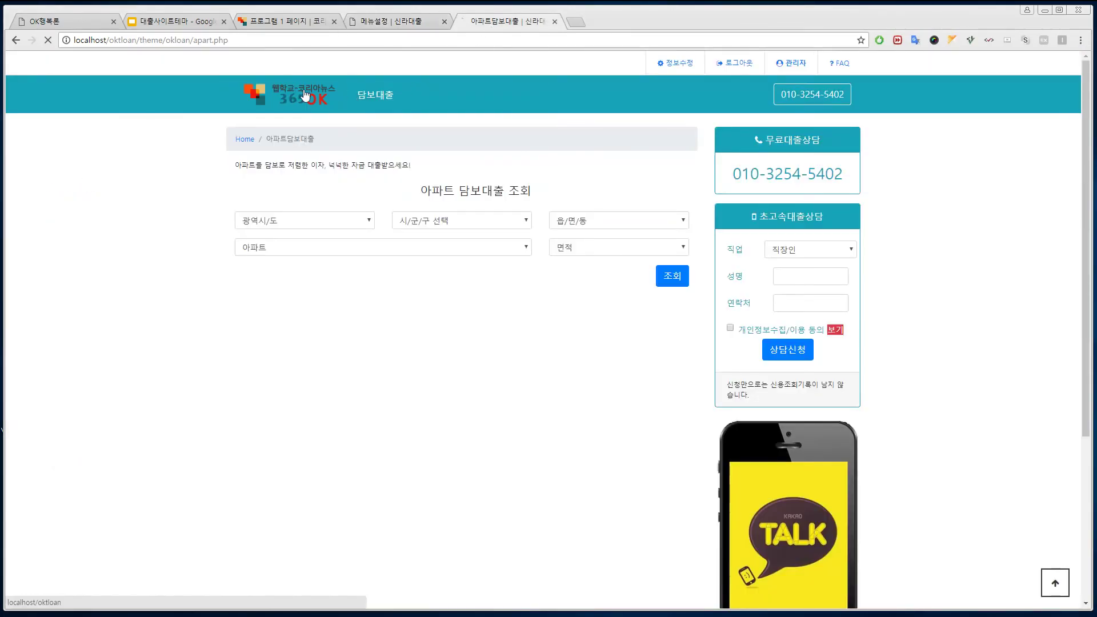
Step: Open 대출계산기 from the site home page to check the calculator, then reopen the 메뉴추가설명 guide
click(302, 95)
click(424, 95)
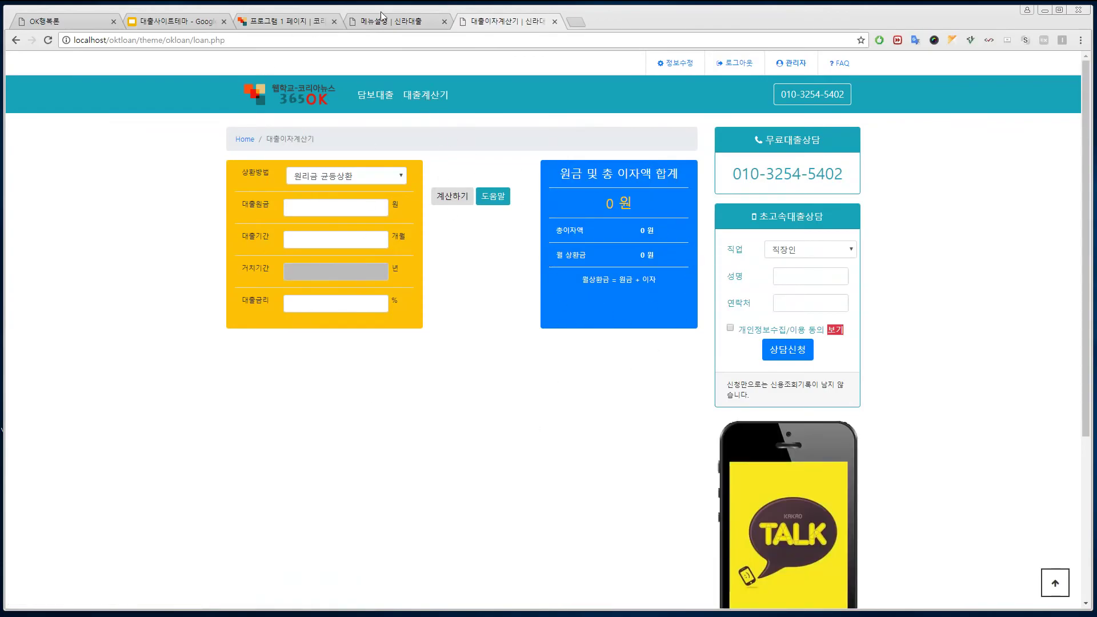
click(389, 21)
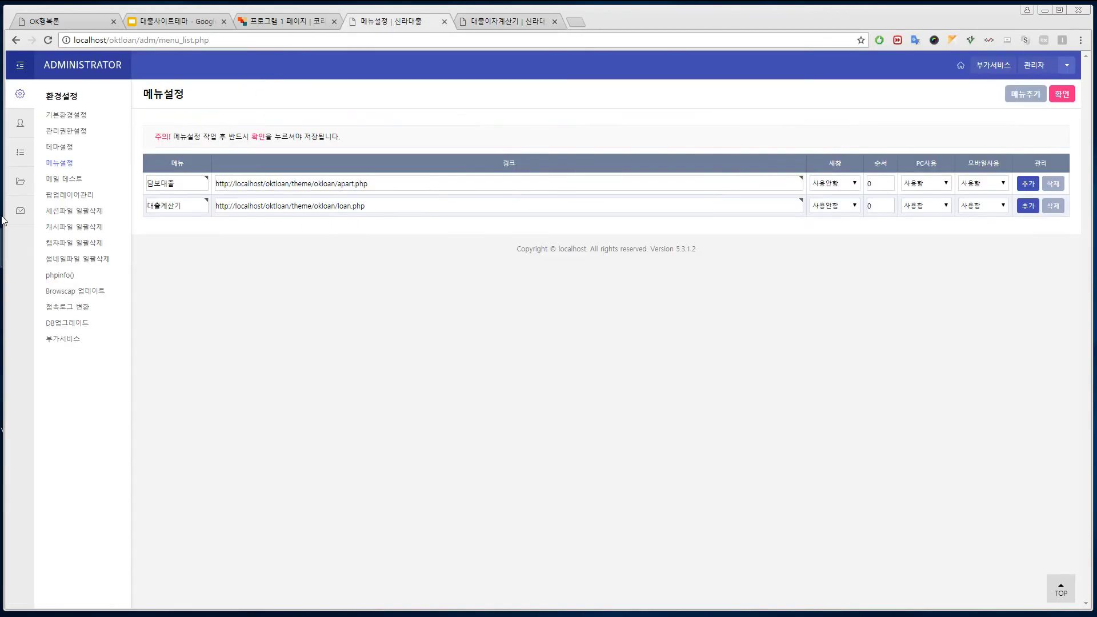
click(20, 182)
click(73, 149)
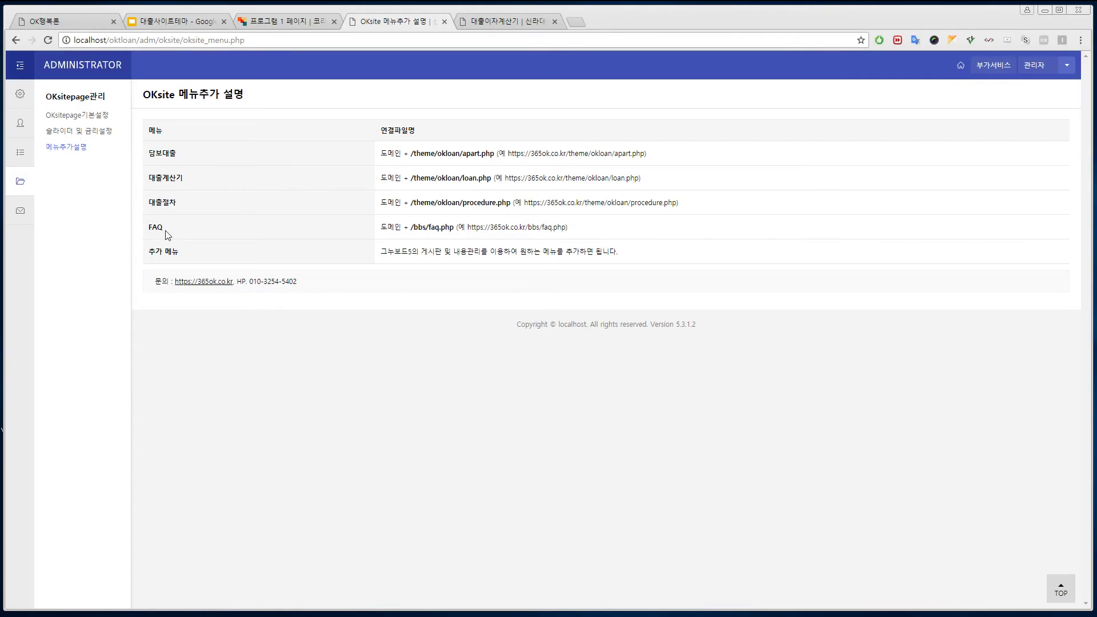
Step: Look over the board list and three-item content list, then open 환경설정 > 메뉴설정 showing 담보대출 and 대출계산기
click(20, 152)
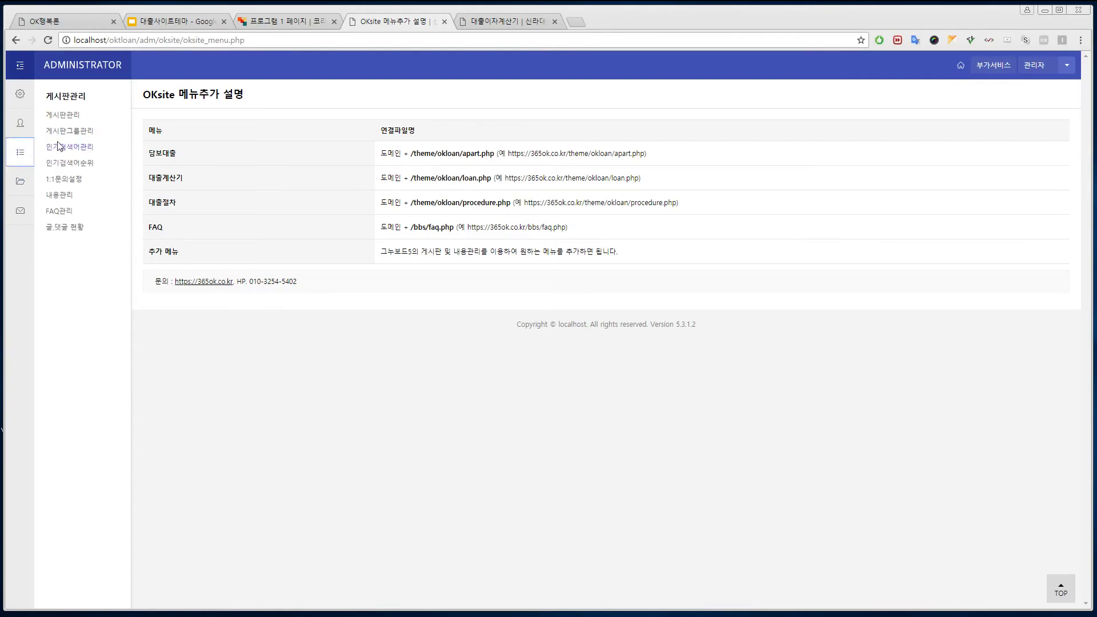
click(67, 115)
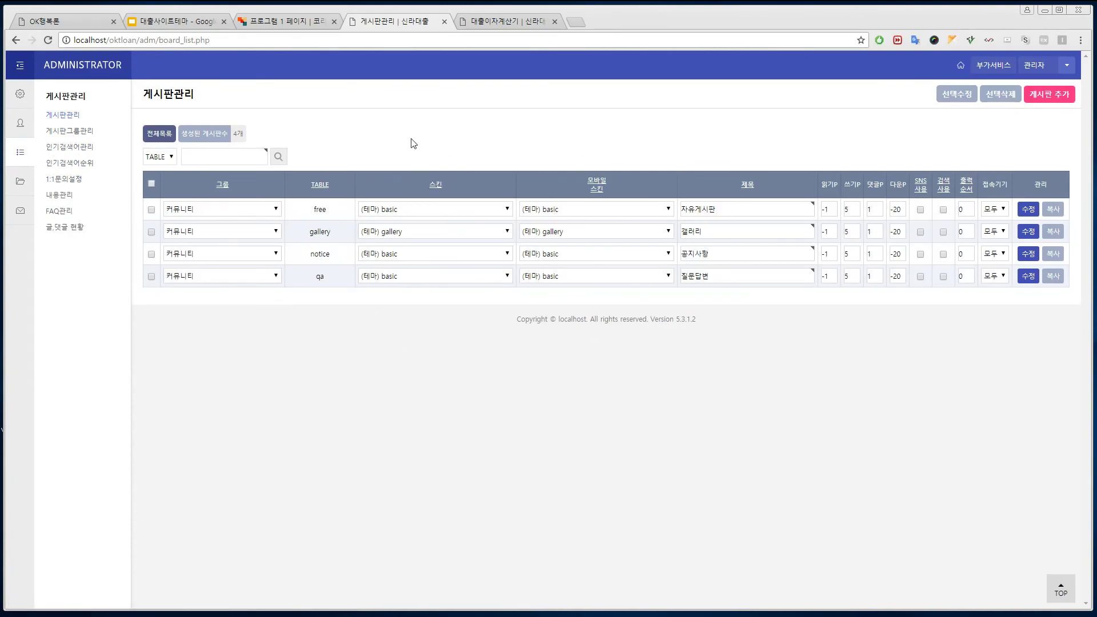
click(60, 195)
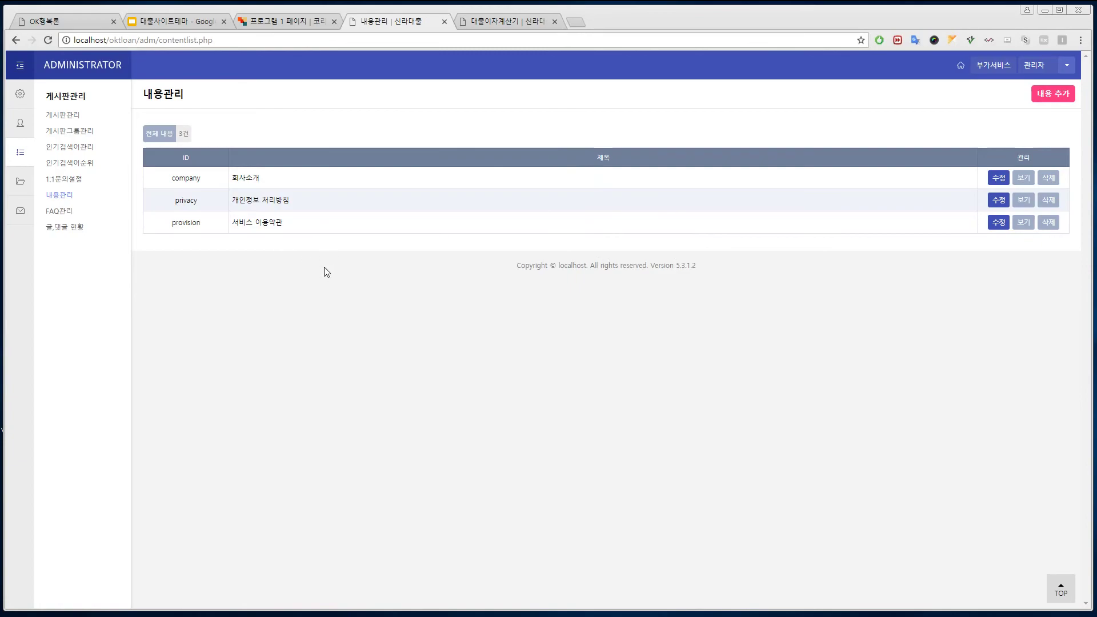
click(24, 98)
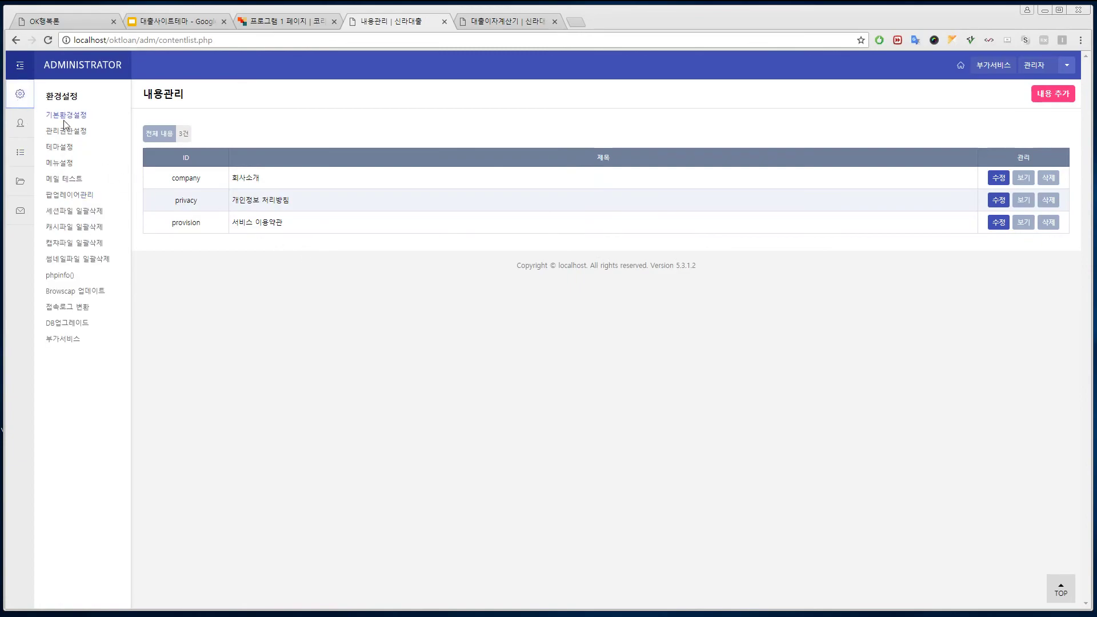
click(59, 164)
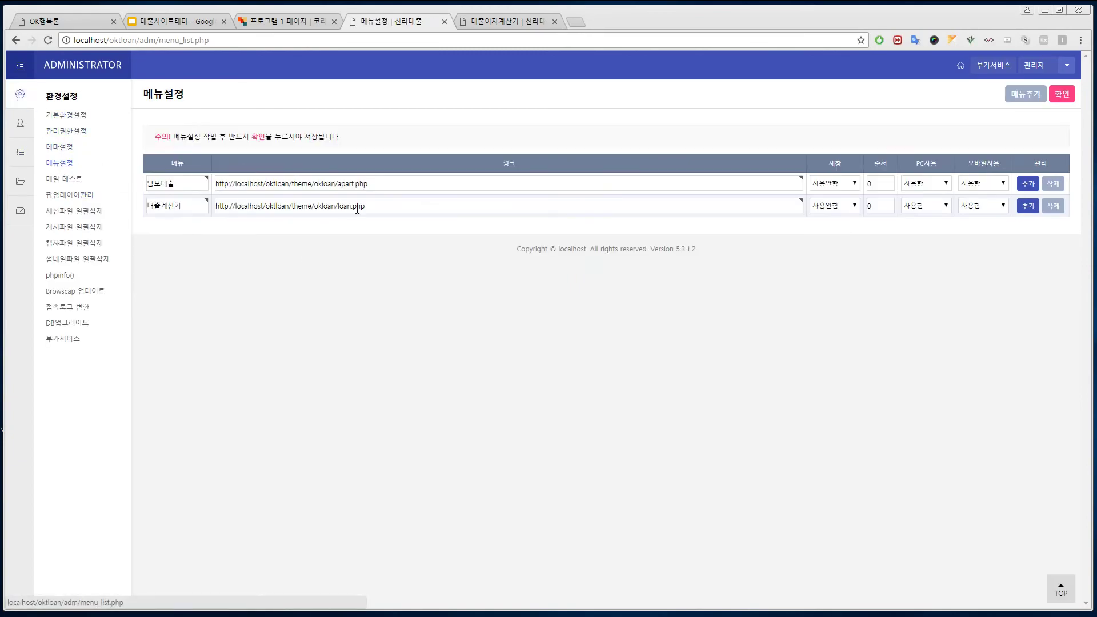
Step: Add a 공지사항 menu item linked to the notice board
click(1026, 94)
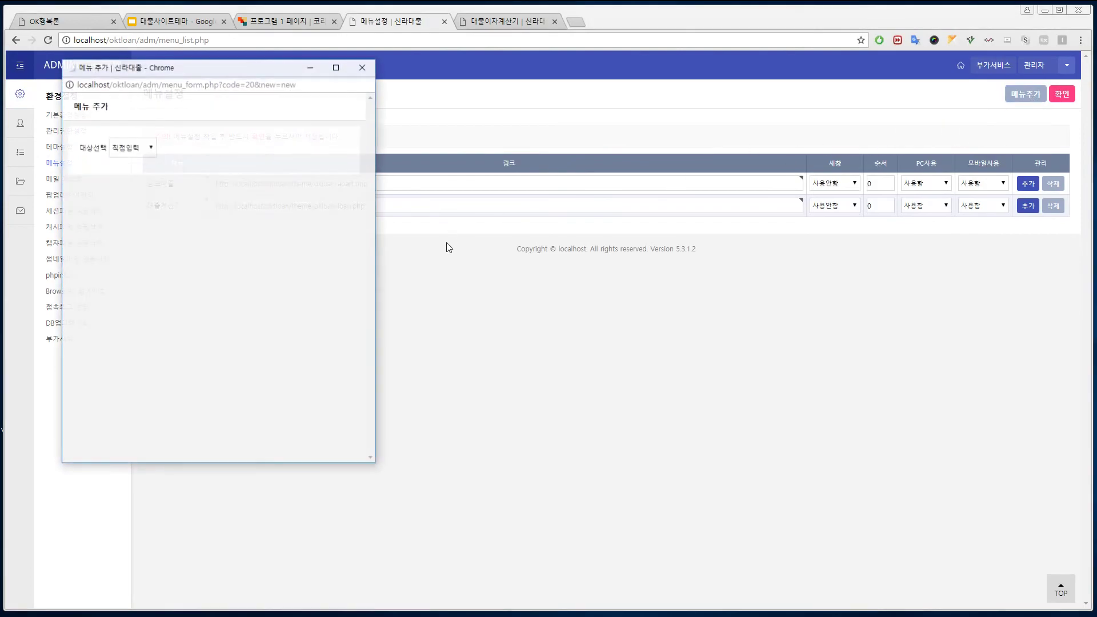
click(150, 150)
click(129, 182)
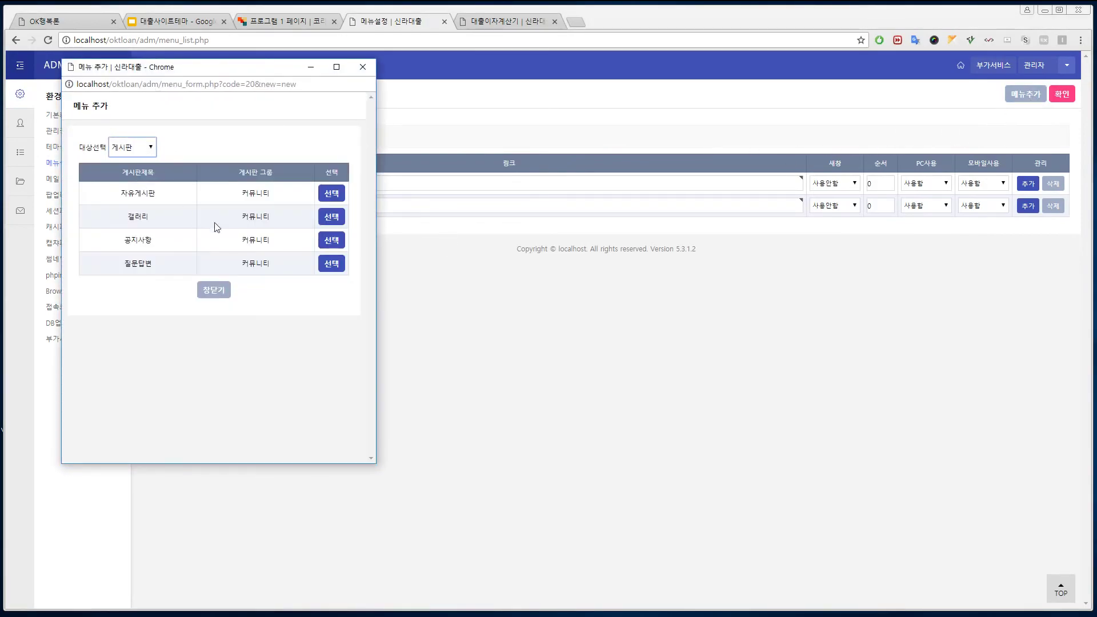
click(341, 243)
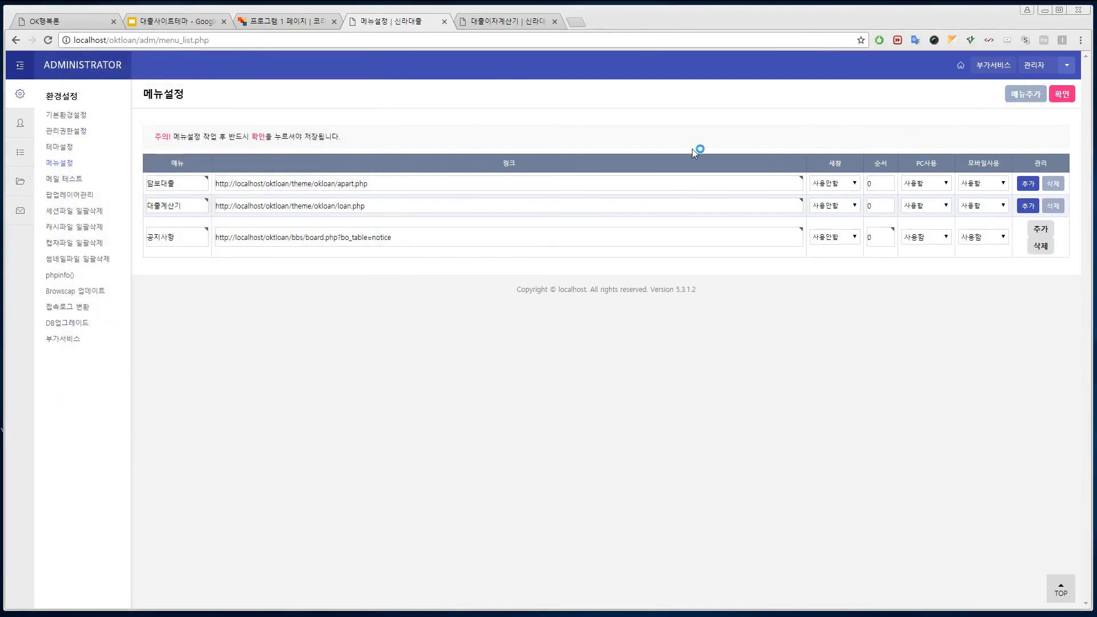
Step: Add a 질문답변 menu item linked to the Q&A board, save the menus, and view the site home page
click(1026, 93)
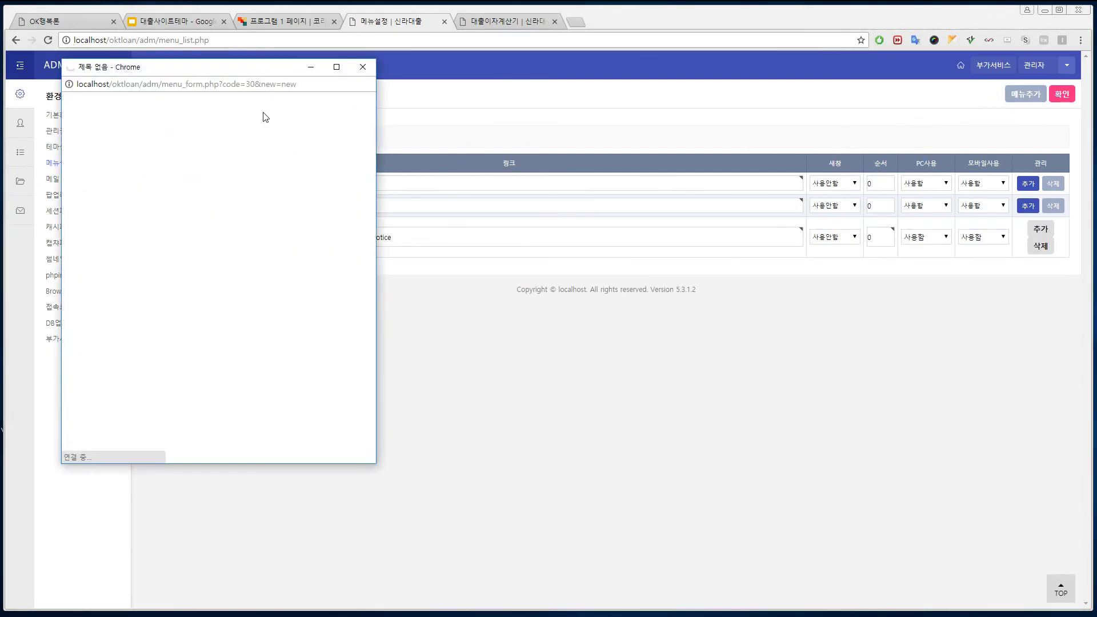
click(146, 146)
click(125, 181)
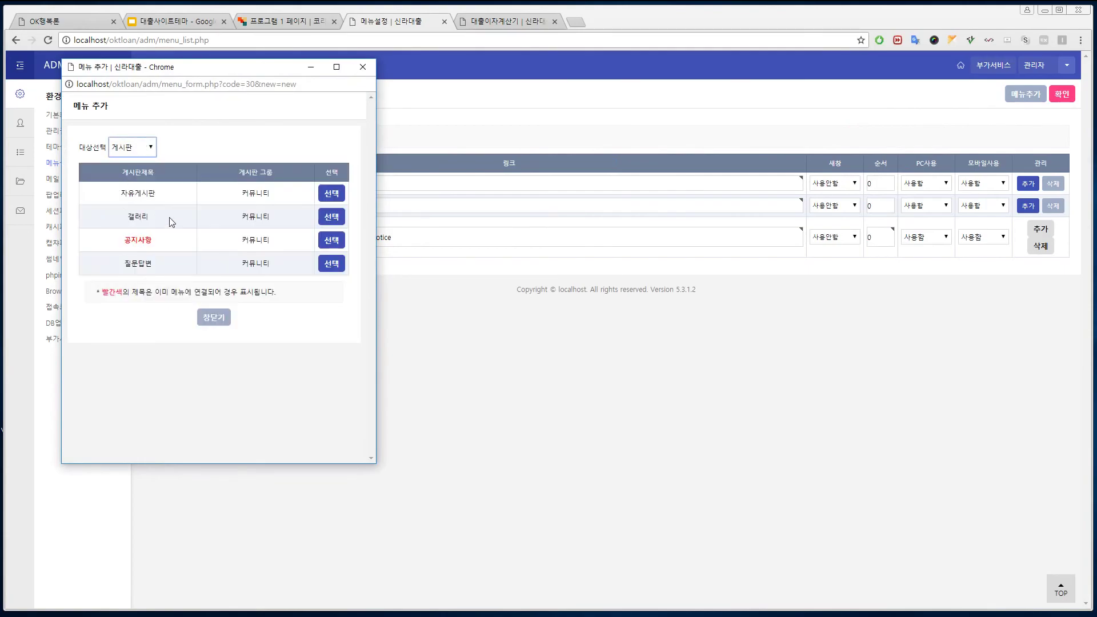
click(330, 264)
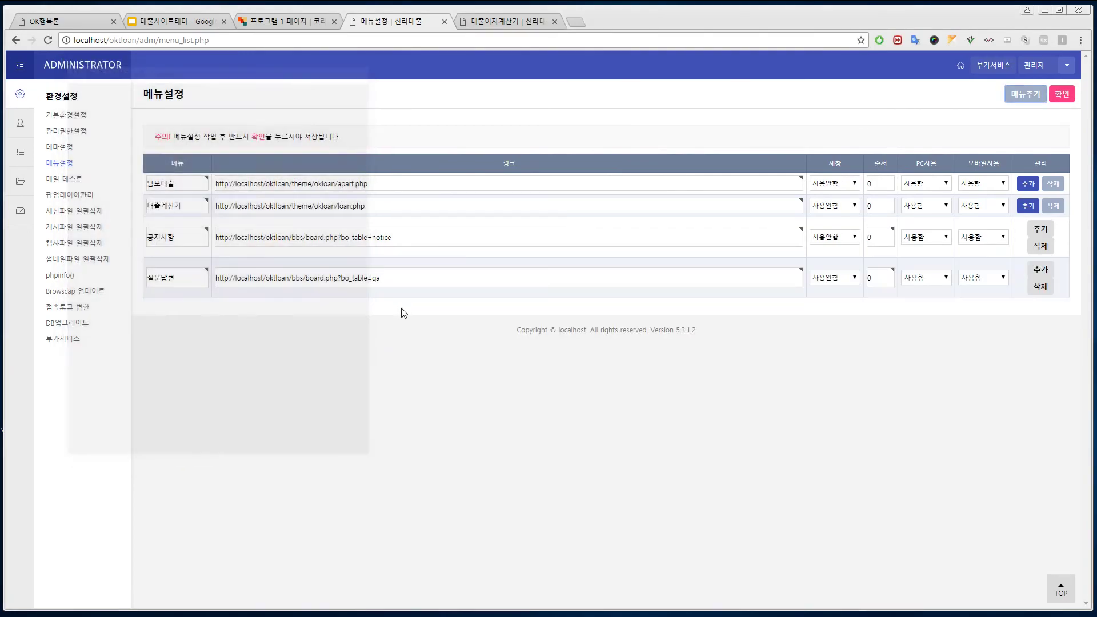
click(1060, 95)
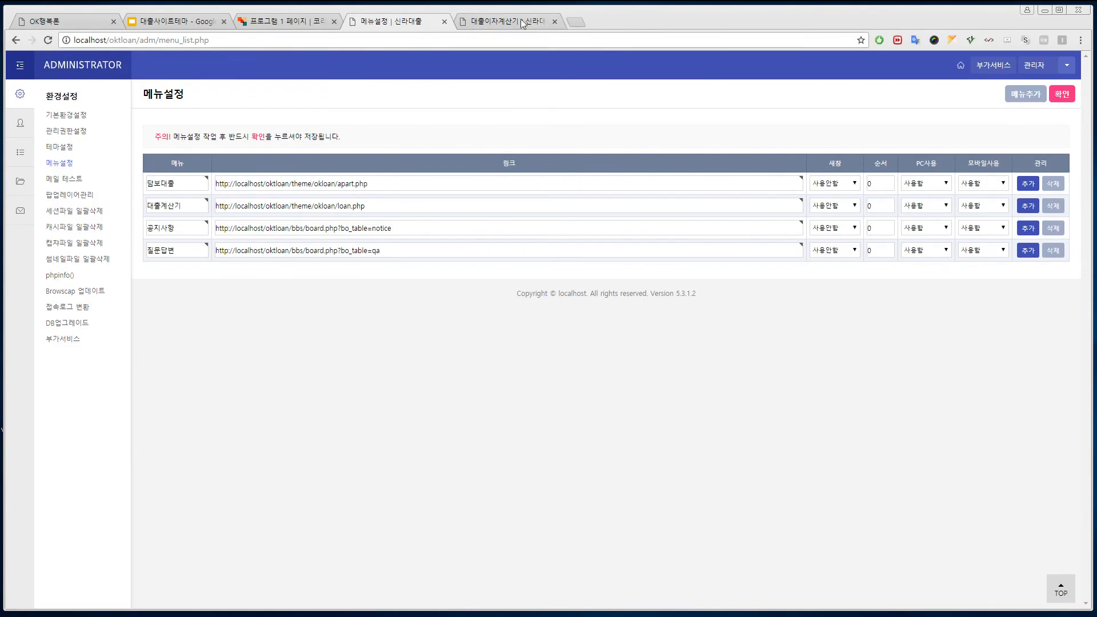
click(503, 21)
click(305, 103)
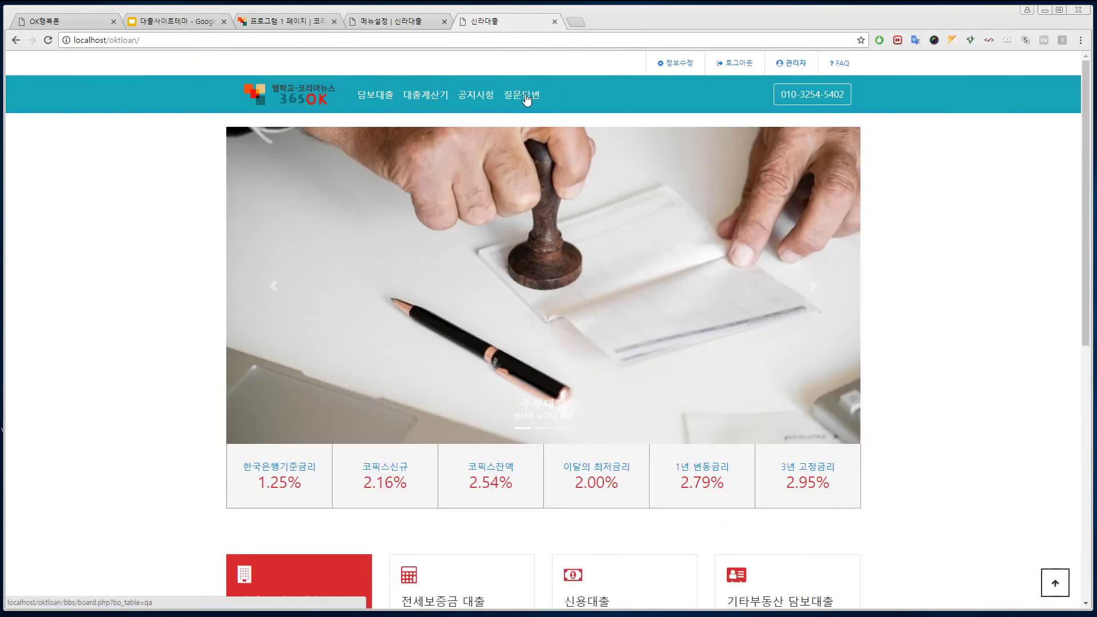
Step: Open the 대출계산기 page and enter a 100,000,000 원 principal over 60 months
click(484, 101)
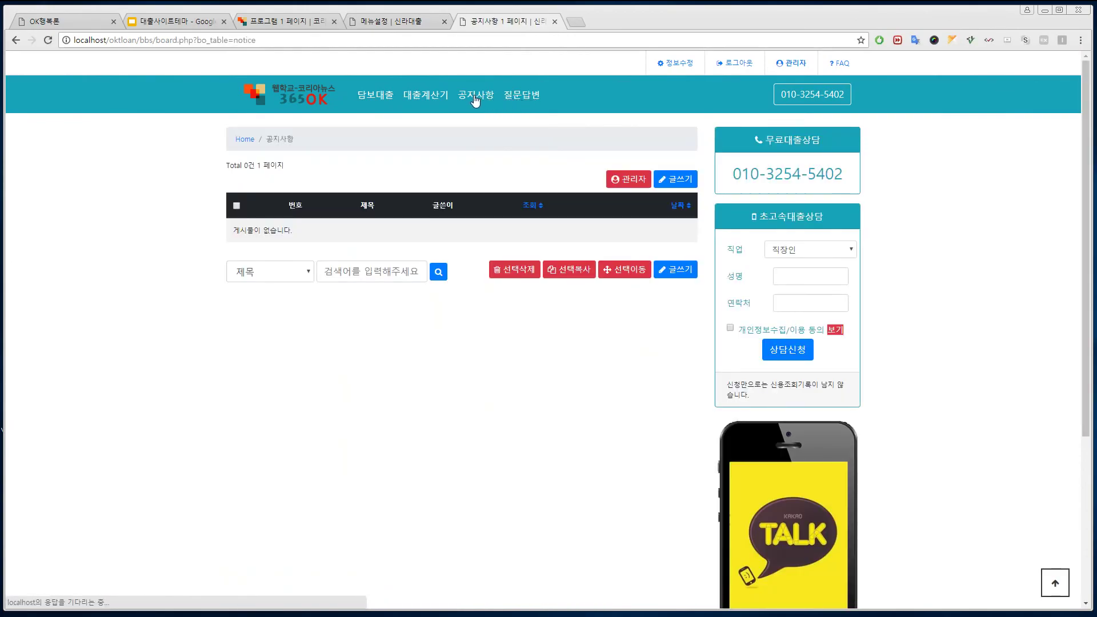
click(441, 99)
click(359, 208)
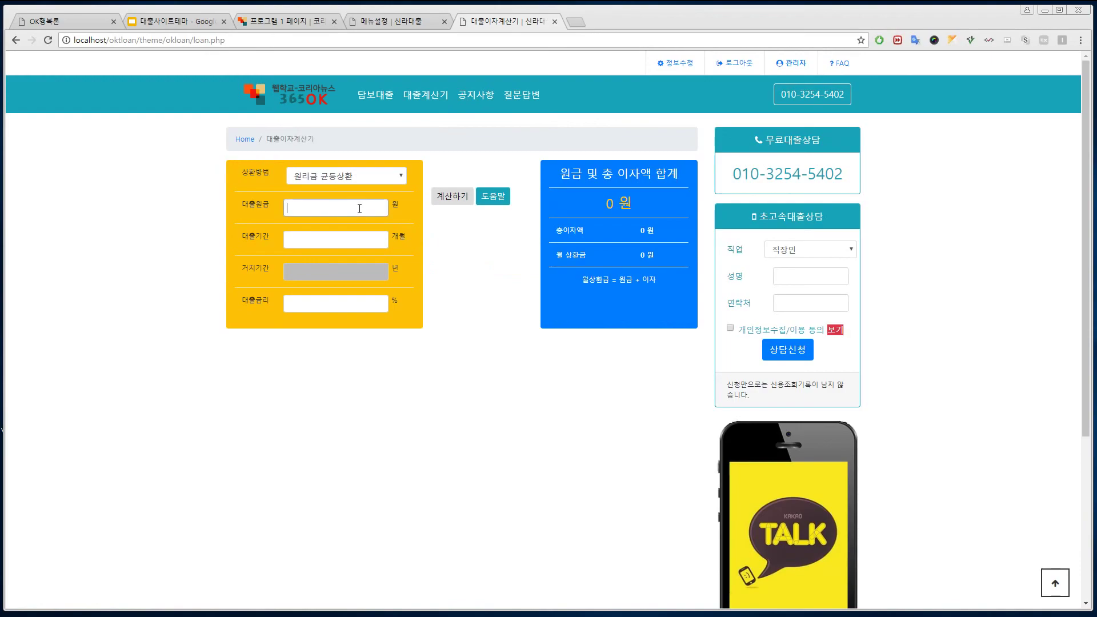
click(362, 208)
click(352, 237)
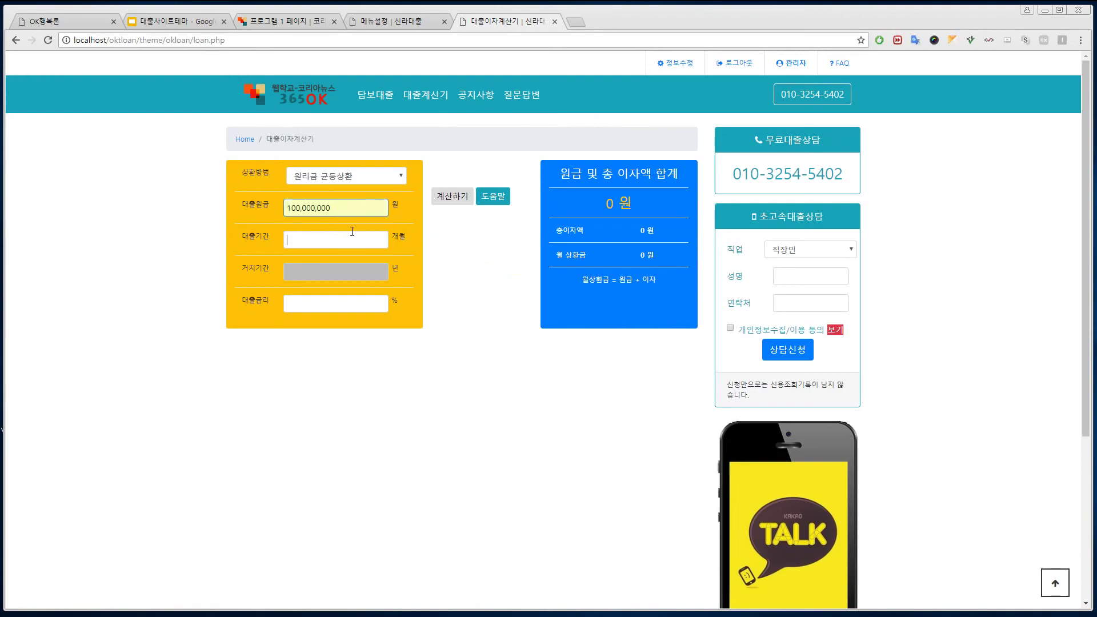
click(356, 239)
click(333, 253)
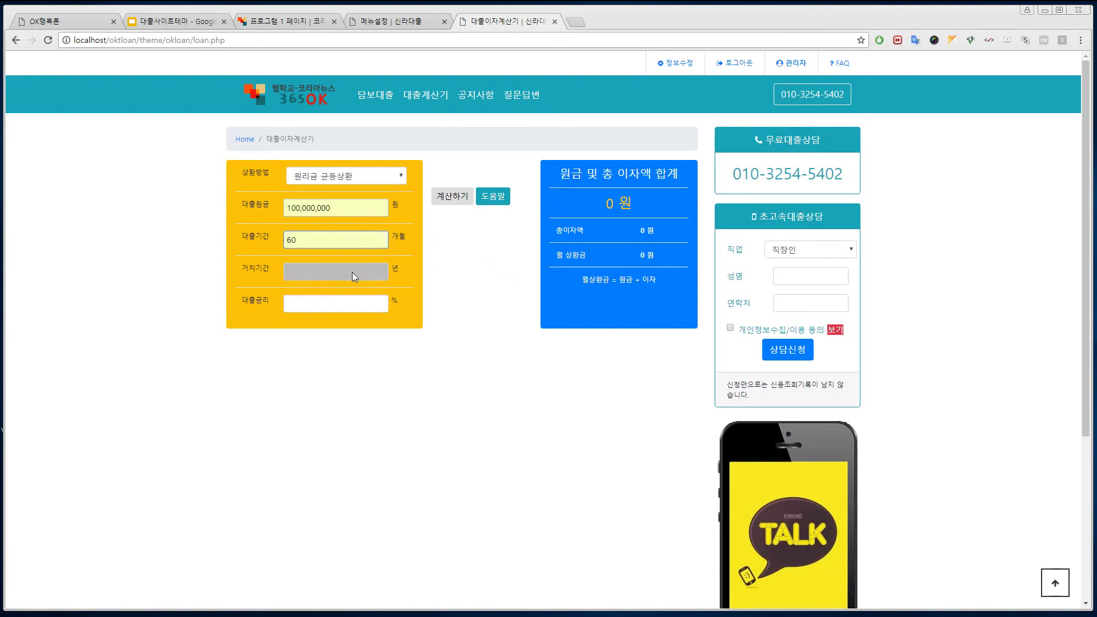
Step: Set the interest rate to 7%, calculate, and check row 60's zero balance (118,807,191 원 total)
click(344, 303)
click(344, 303)
click(337, 319)
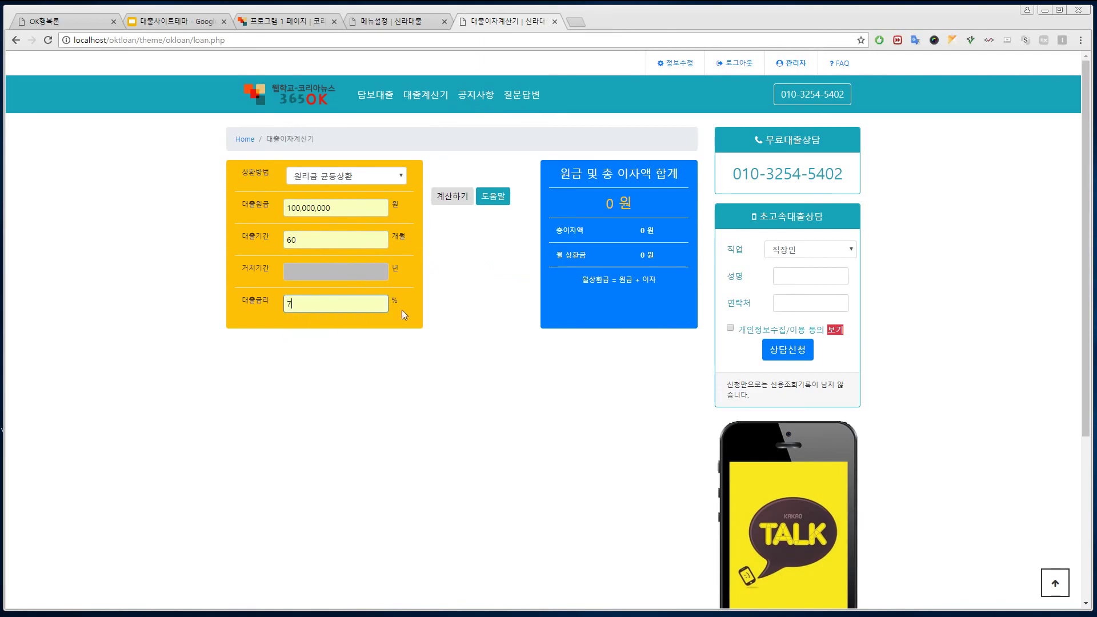
click(453, 201)
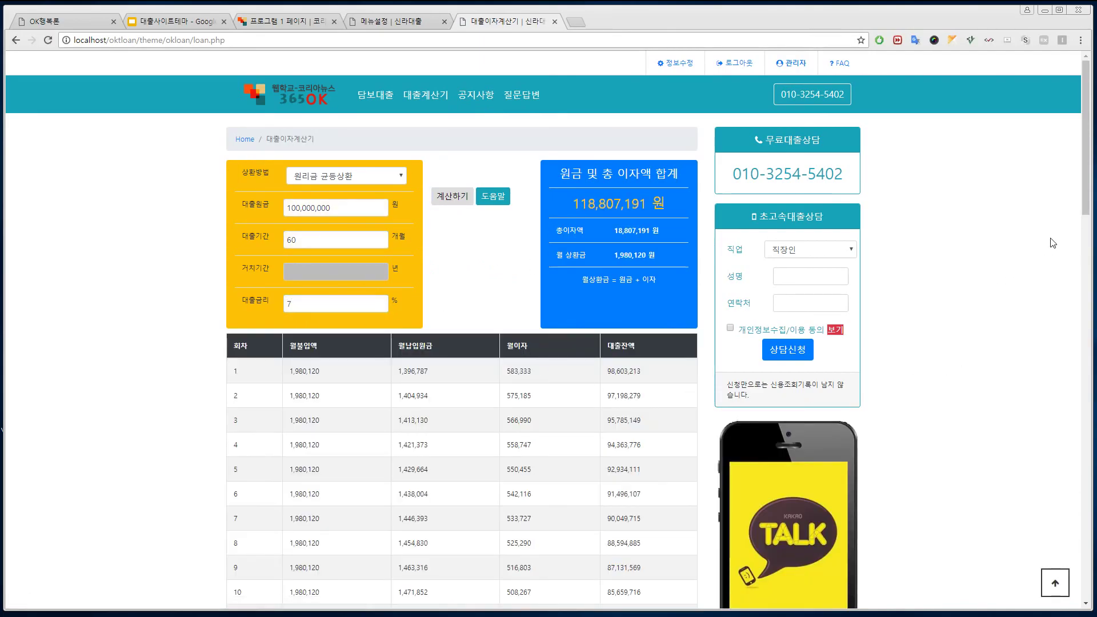
drag(1091, 133, 1091, 218)
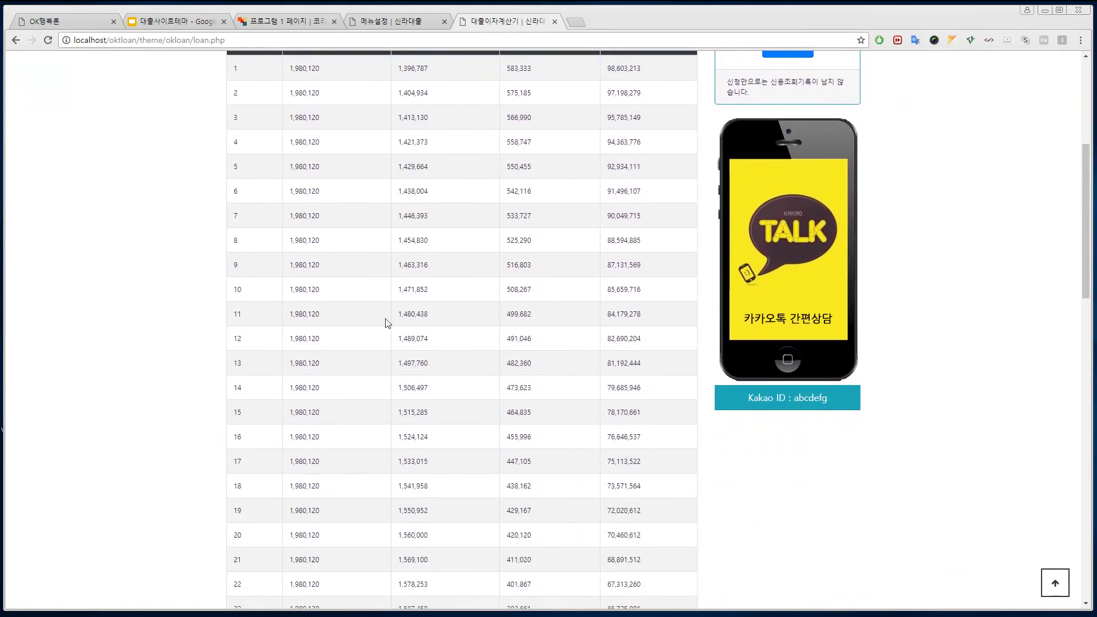
scroll(674, 451, down, 19)
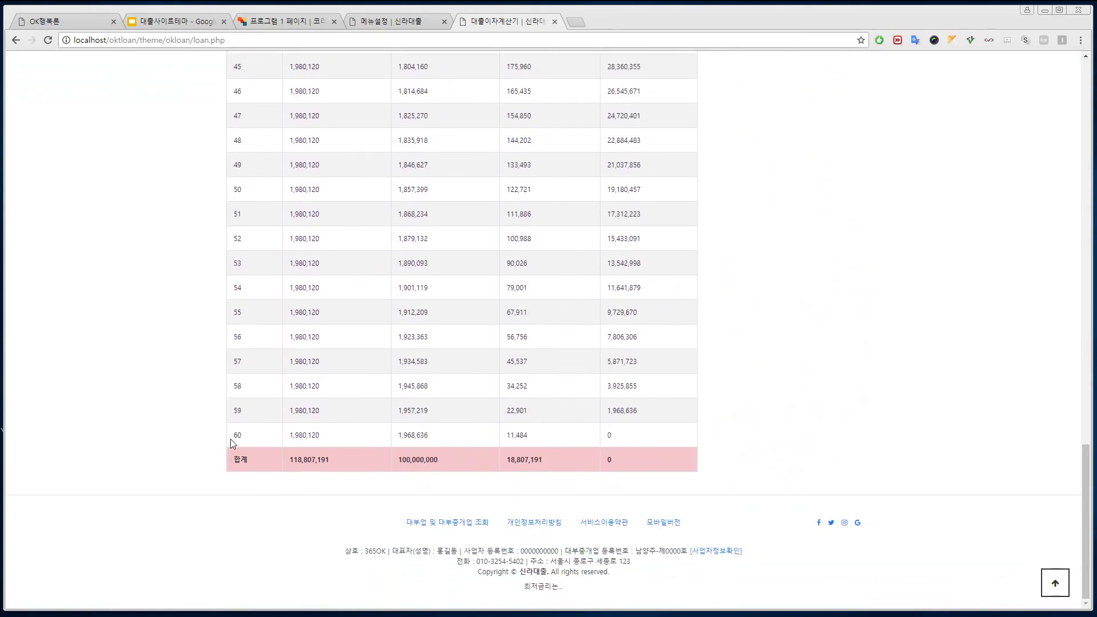
double_click(614, 434)
scroll(658, 444, up, 20)
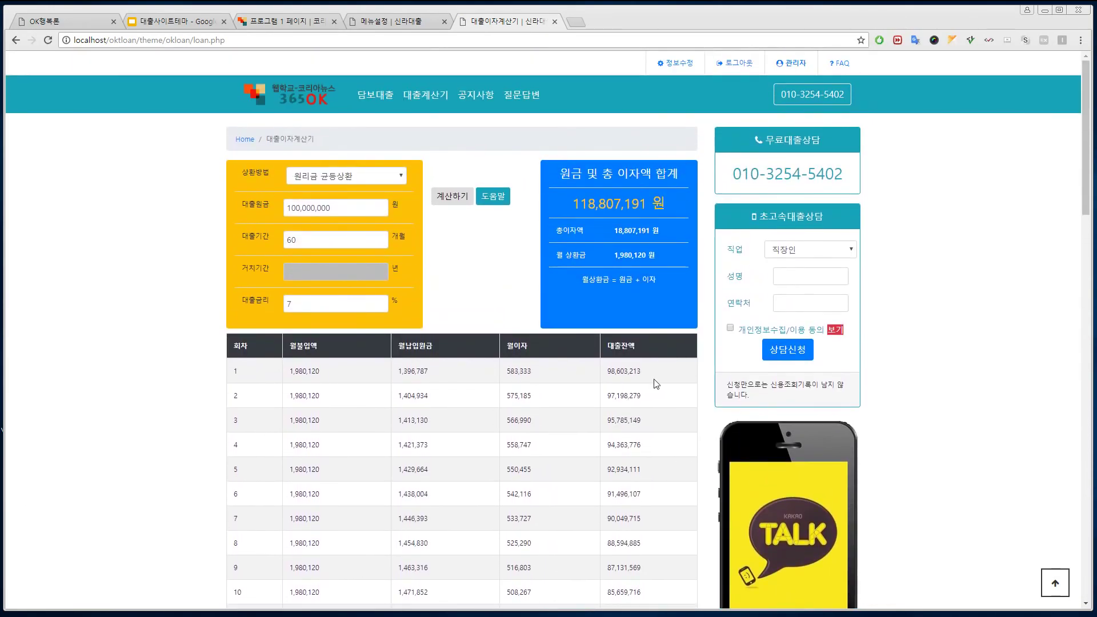
Step: Glance at the 365ok program tab, then return to the OK행복론 loan site home page
click(60, 22)
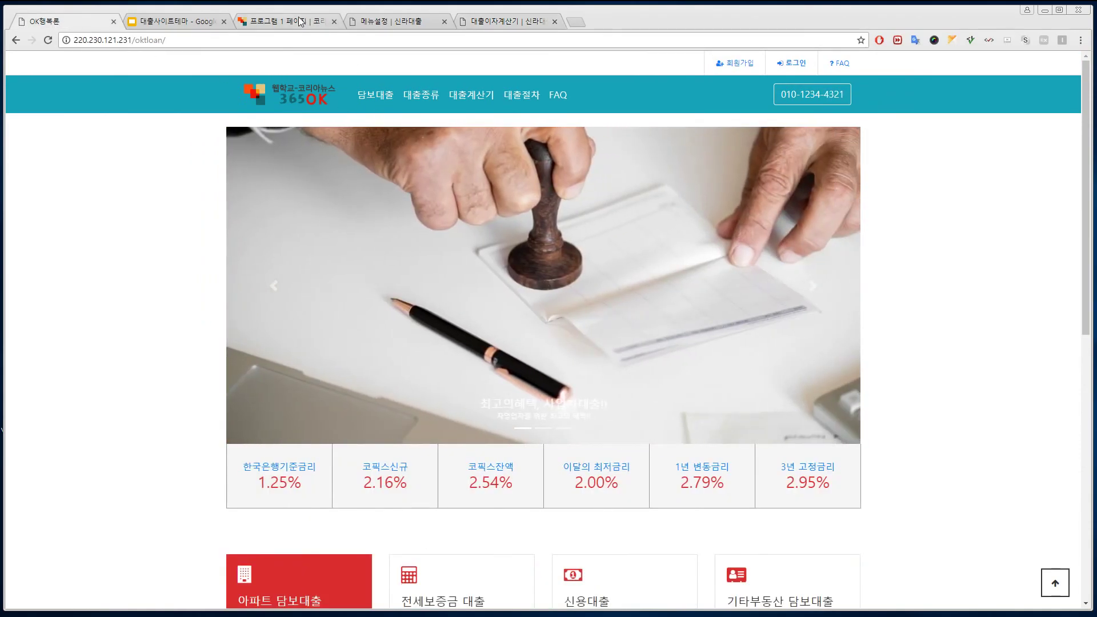
click(300, 21)
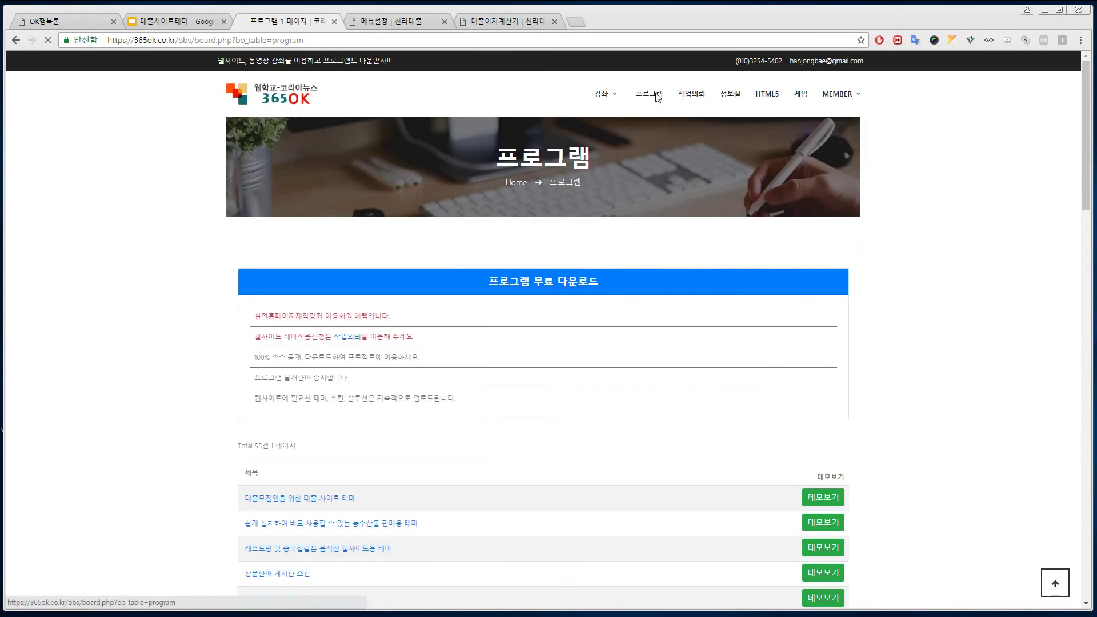
click(66, 22)
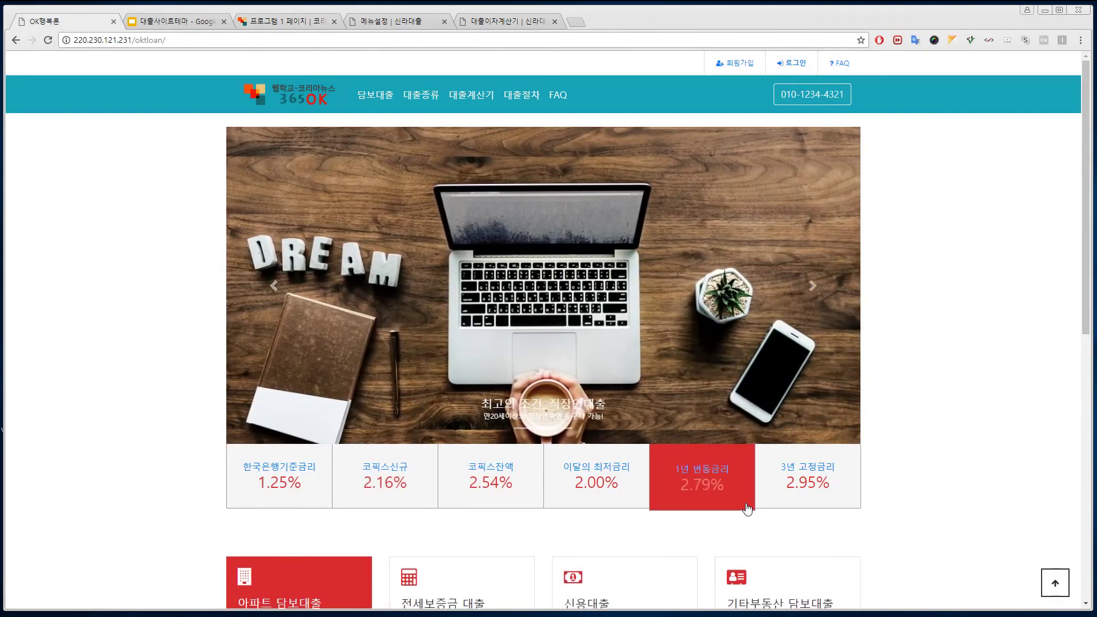